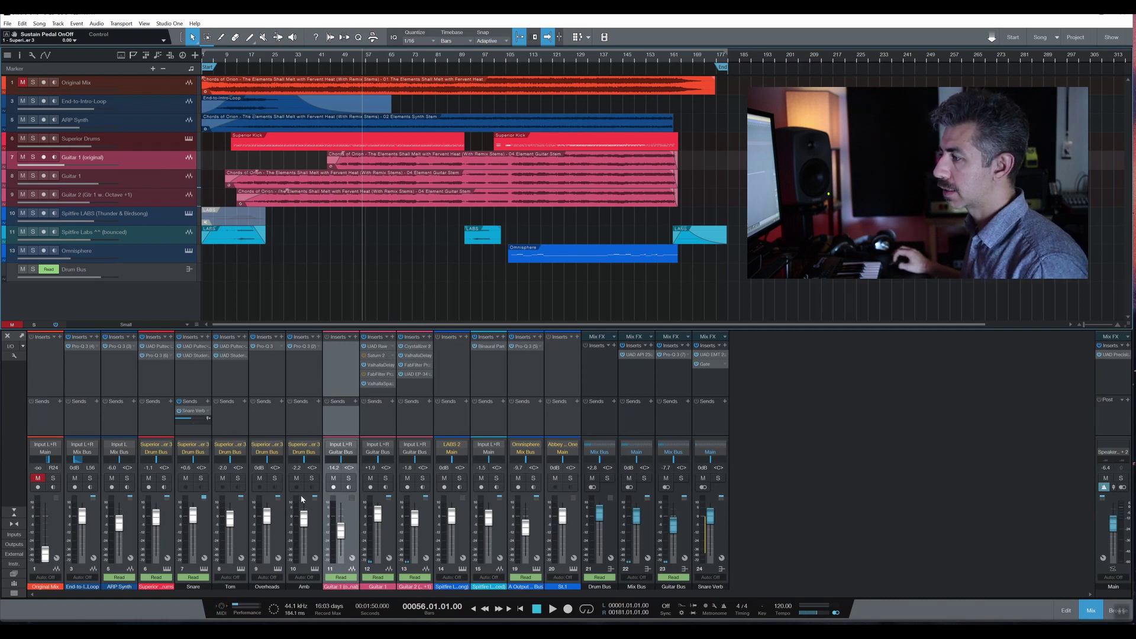
Solo the Guitar 1 (original) track, listen to it from bar 56, stop playback and turn its solo off.
click(348, 478)
key(space)
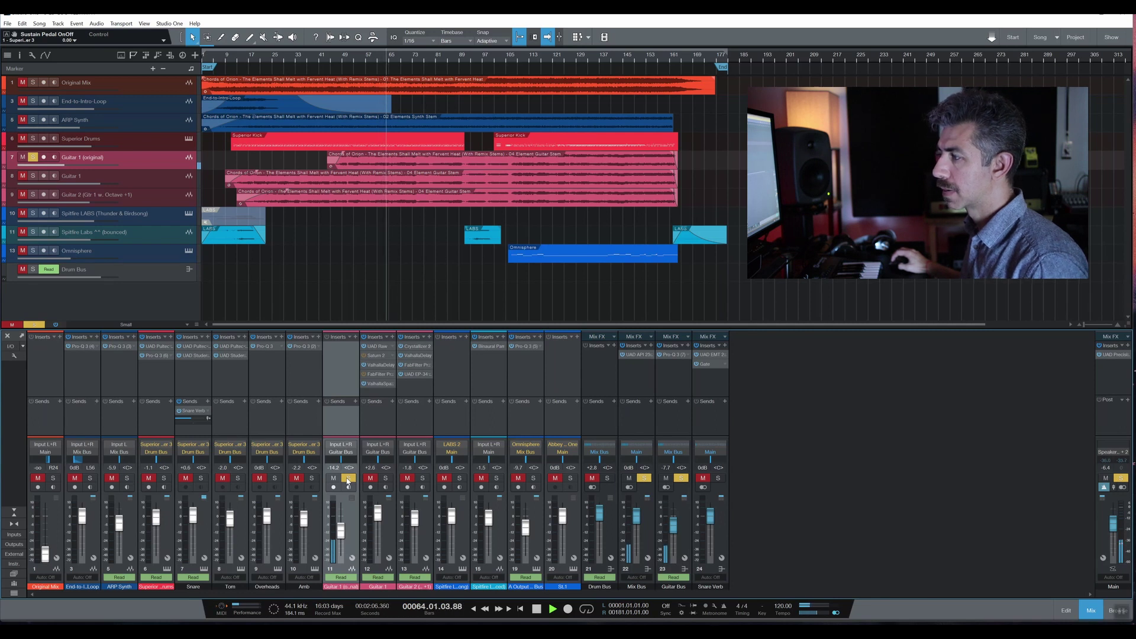
key(space)
click(348, 478)
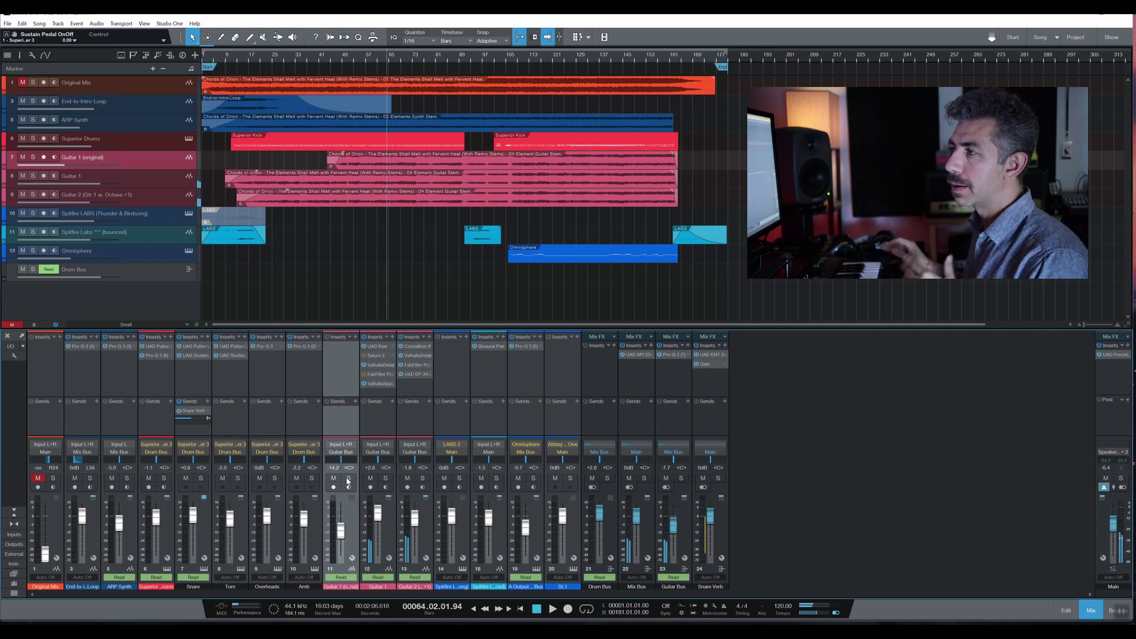
Read the song notes in the Song Information window, and close it.
click(131, 199)
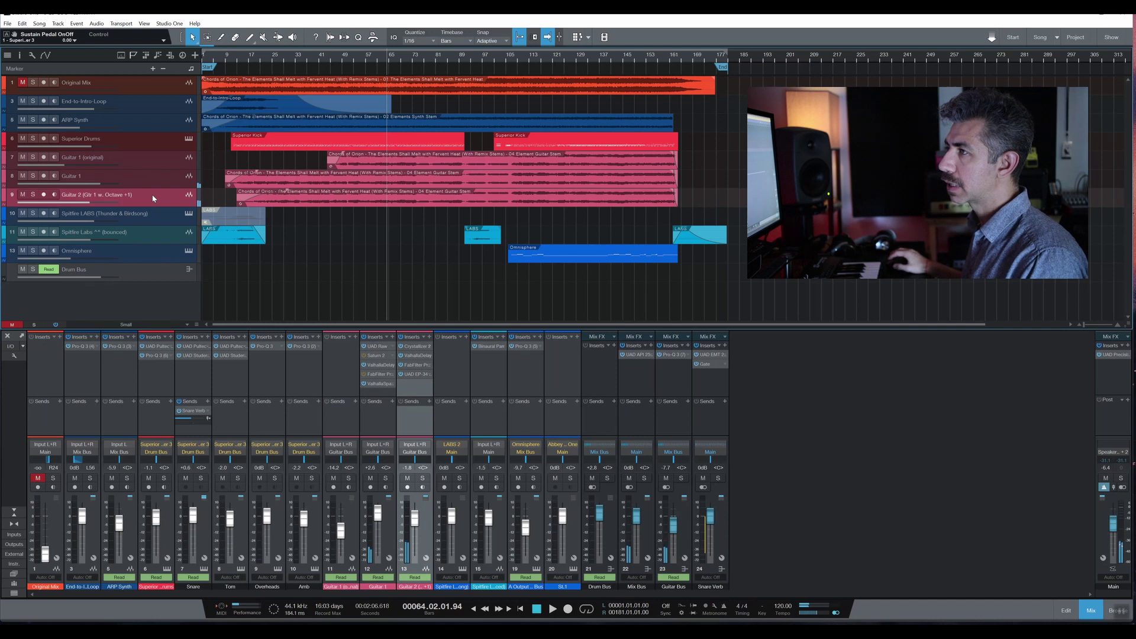
click(46, 25)
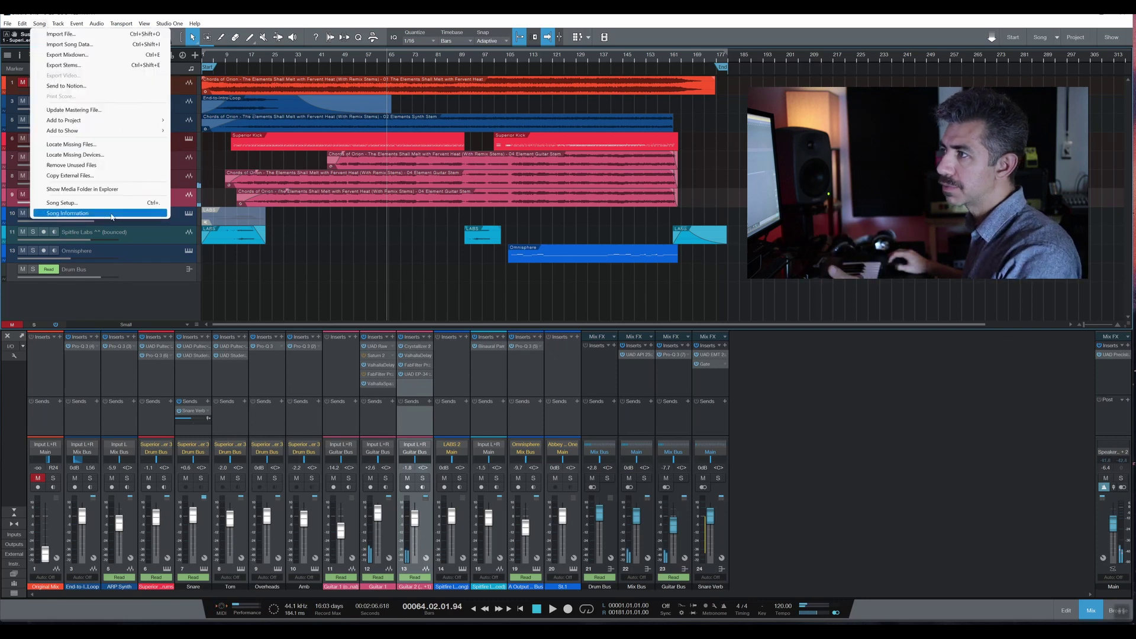
click(92, 212)
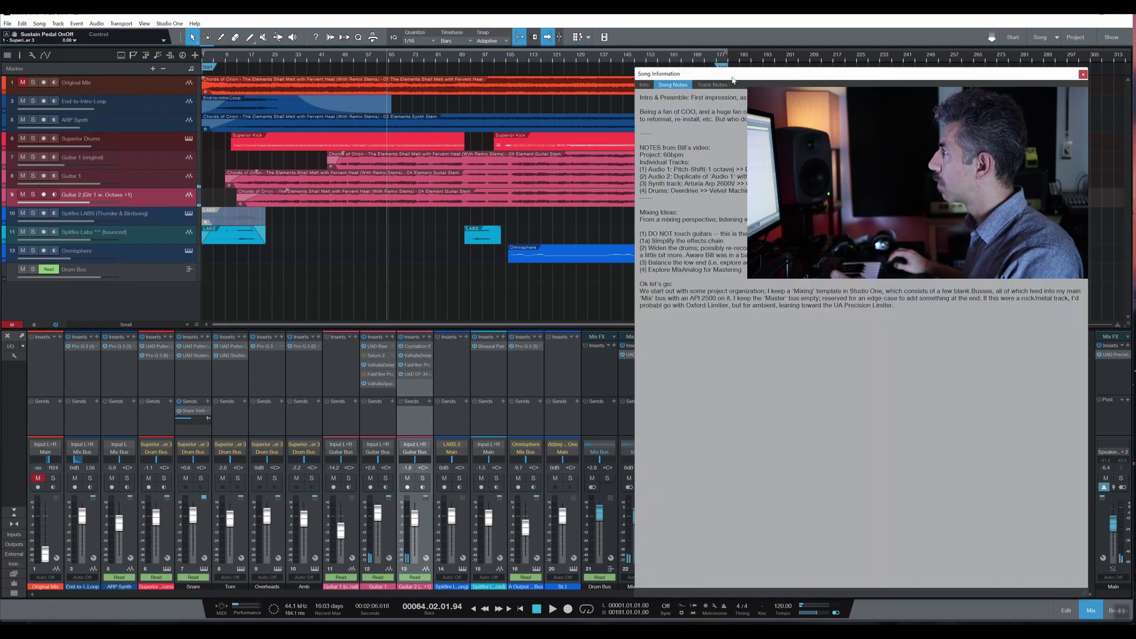
drag(735, 78, 767, 87)
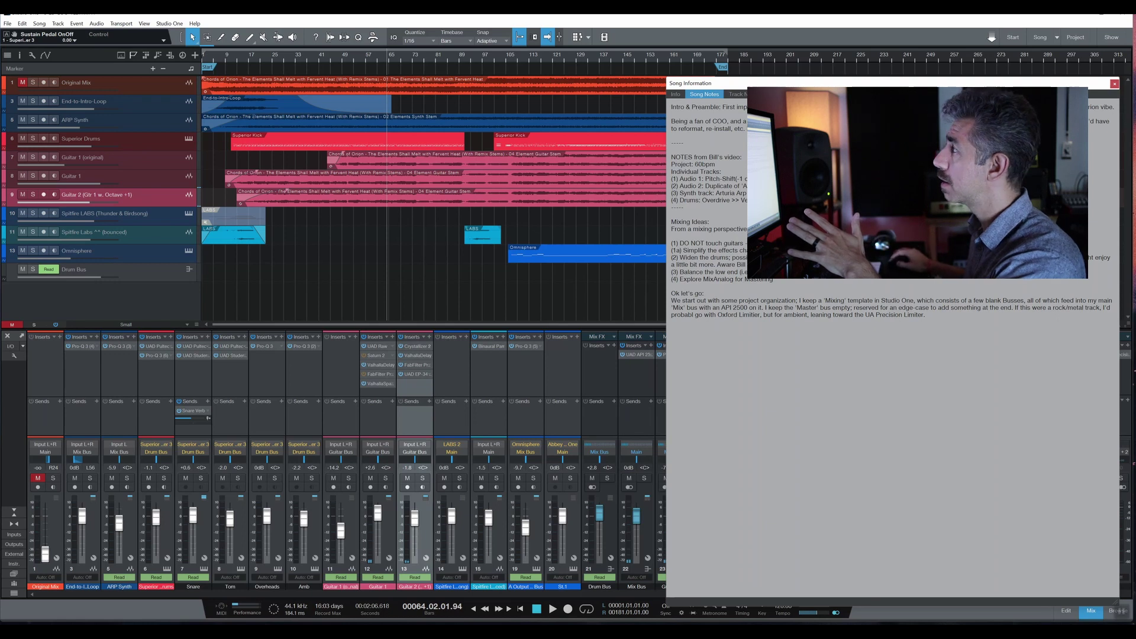
click(1114, 84)
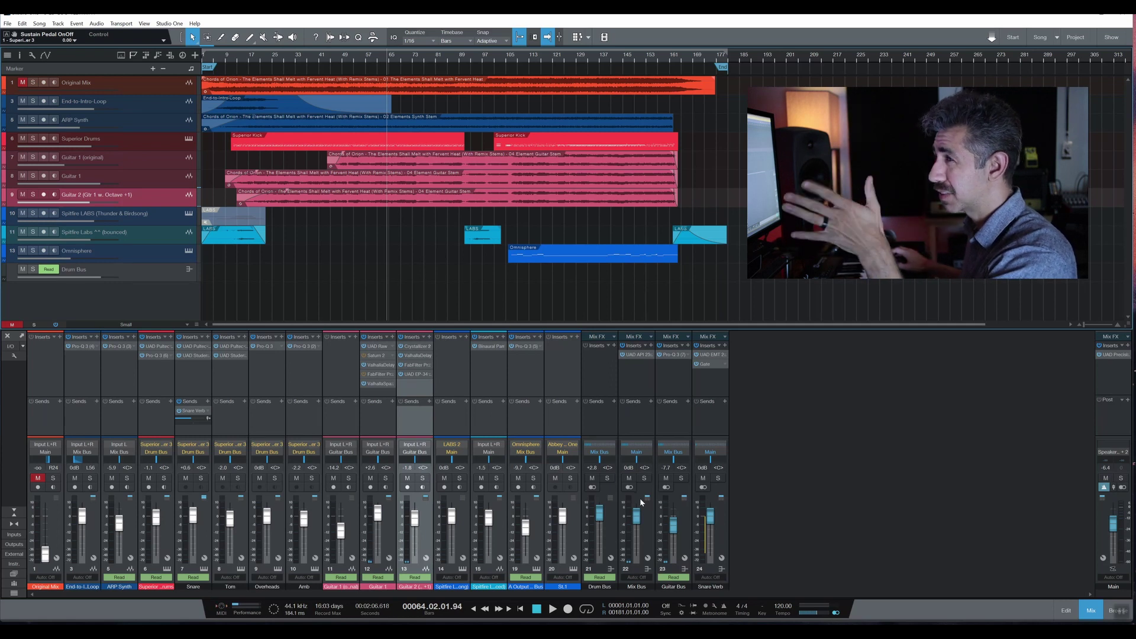
Review the automation envelopes of the tracks and return to the clip view.
click(44, 56)
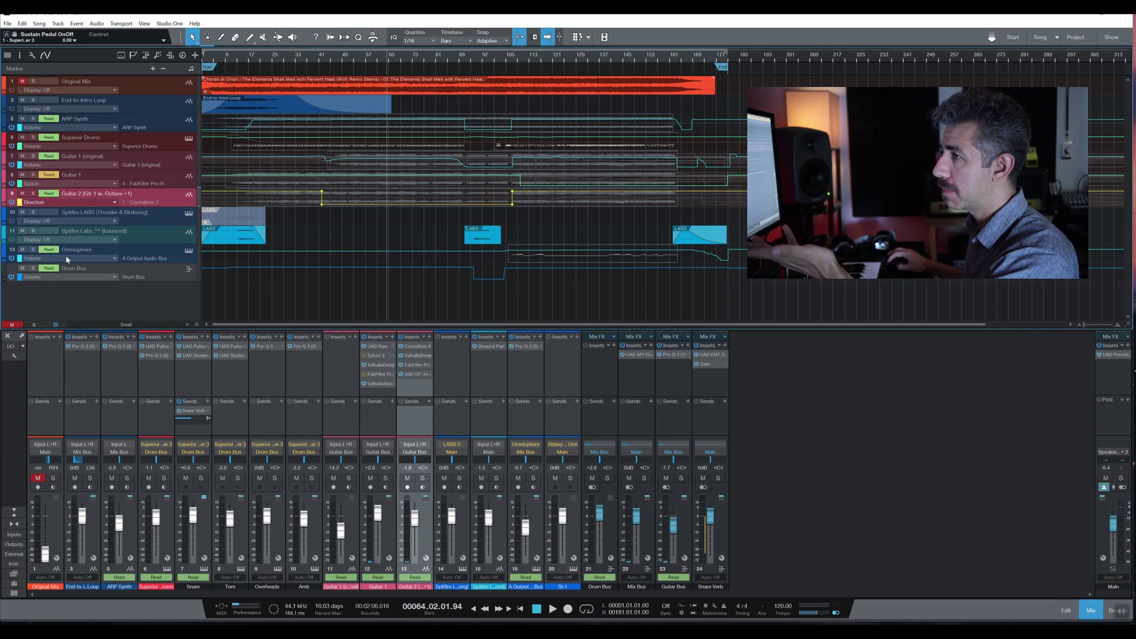
click(46, 55)
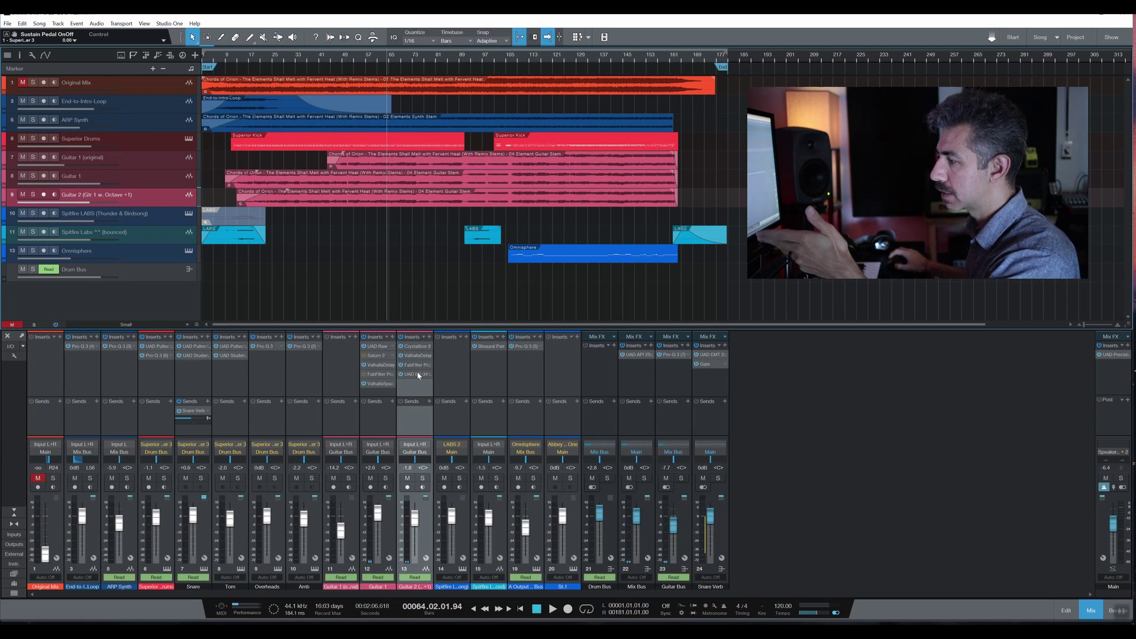
Inspect the ValhallaDelay and FabFilter Pro-R settings on the Guitar 2 (Gtr 1 w. Octave +1) channel, and close the plug-in window.
click(388, 535)
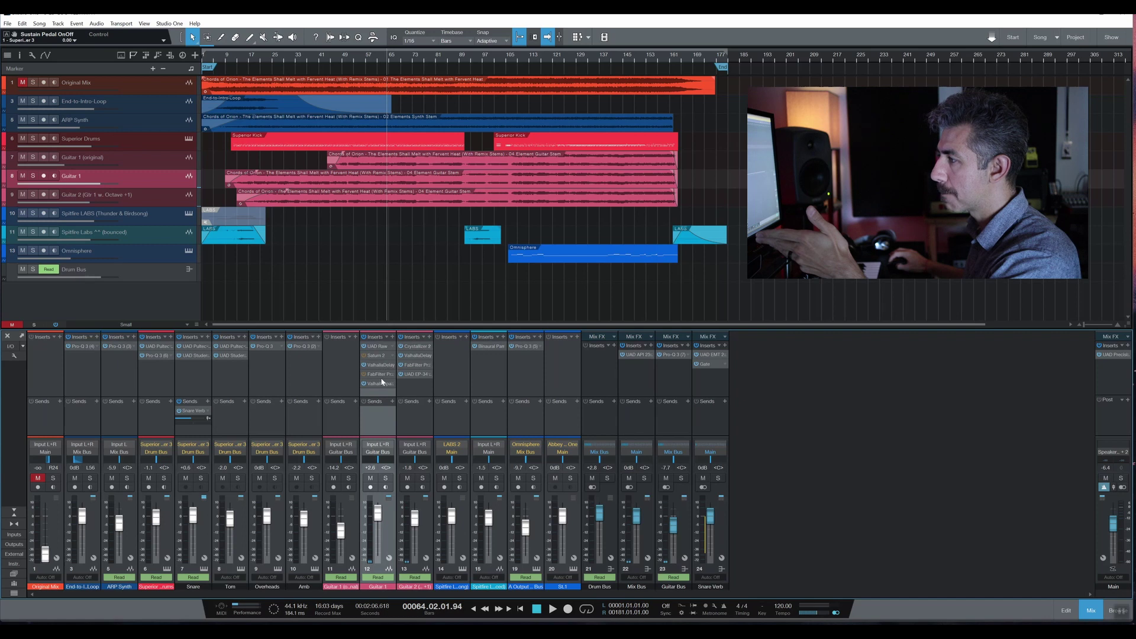
click(423, 358)
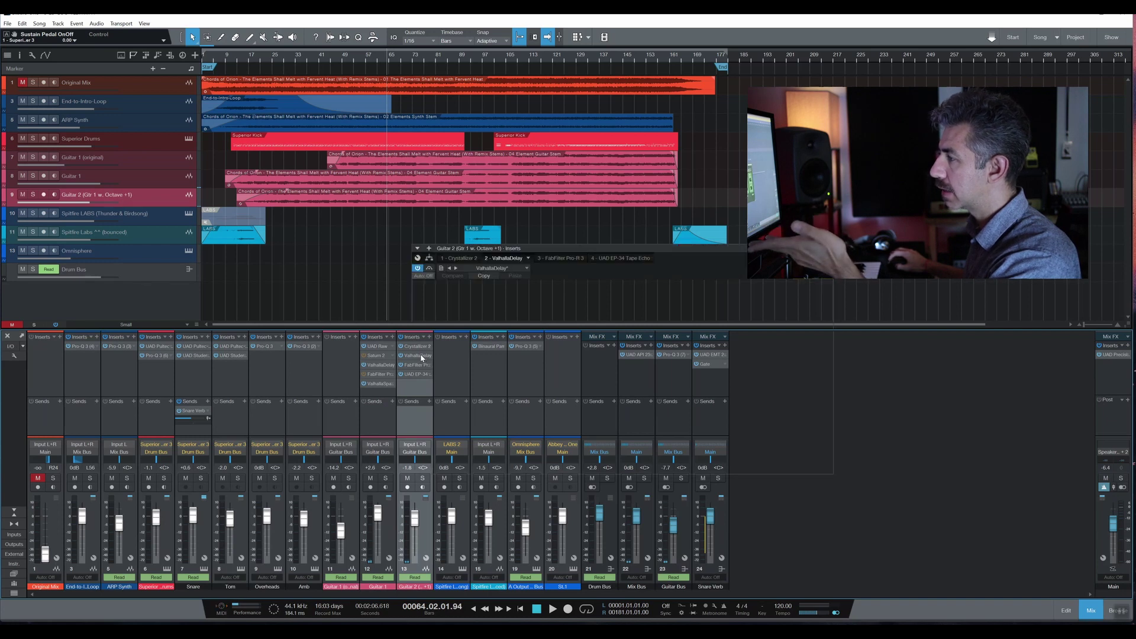
double_click(422, 356)
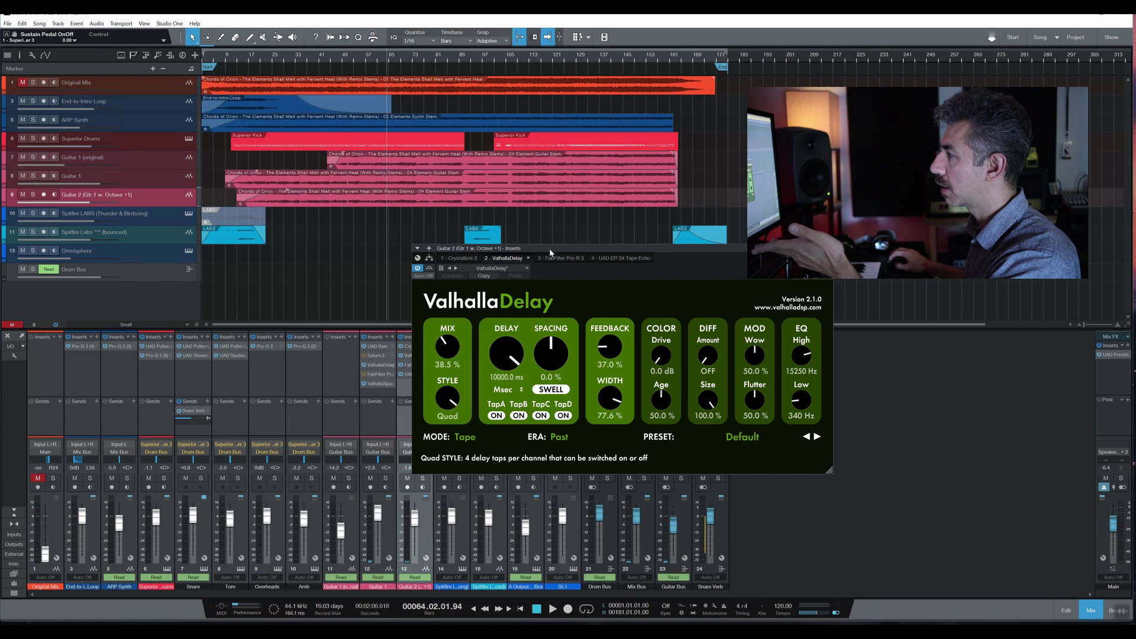
drag(551, 253, 749, 224)
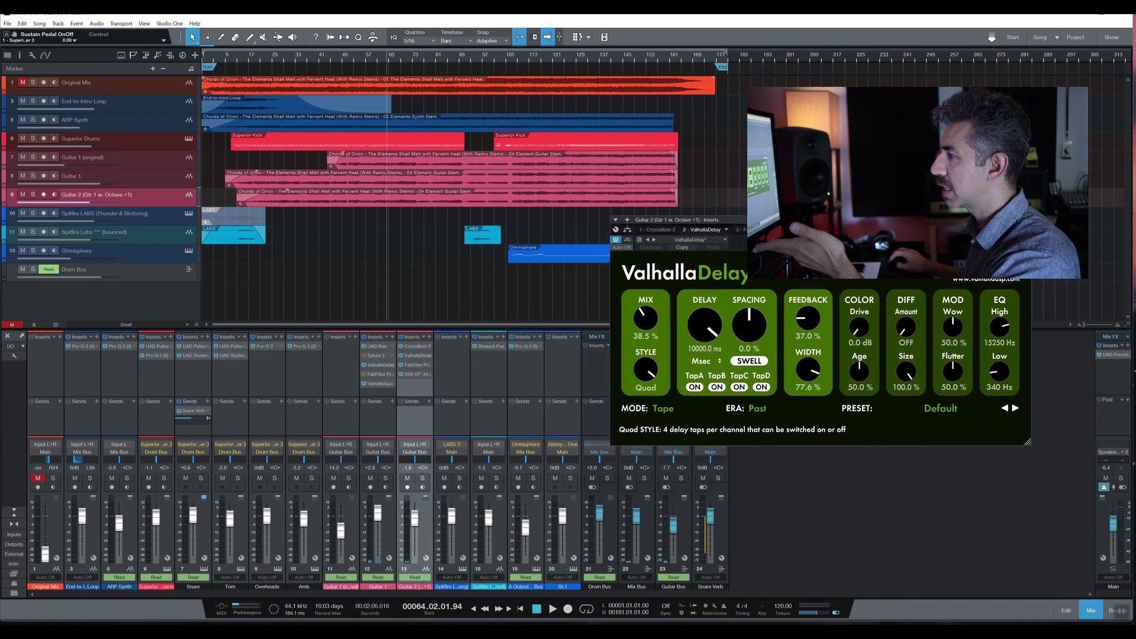
click(419, 365)
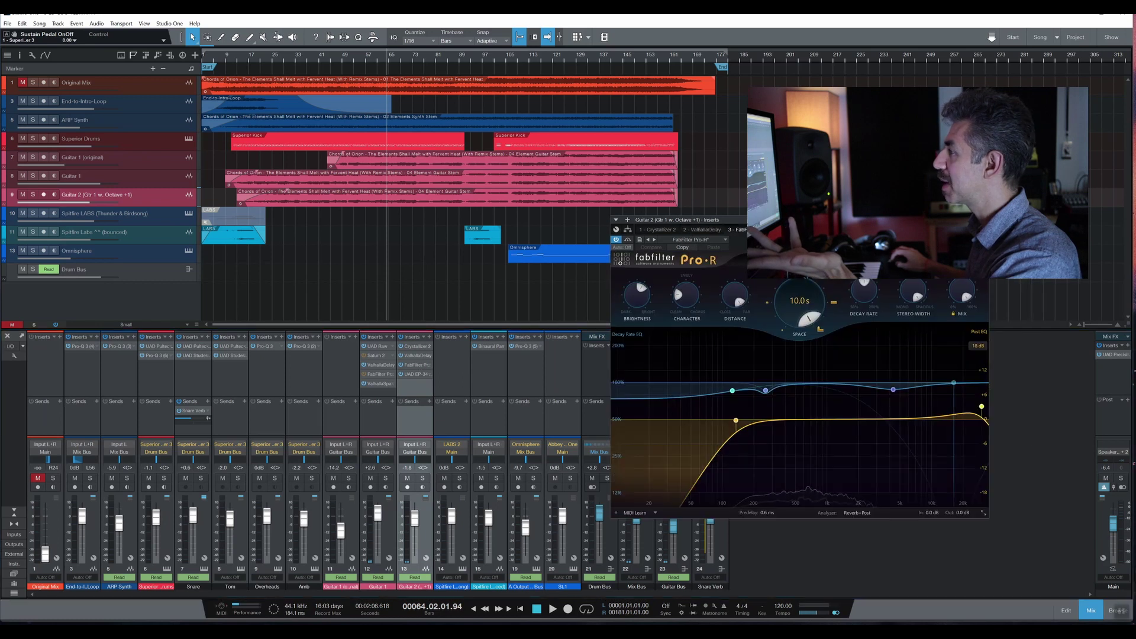
drag(791, 218, 639, 218)
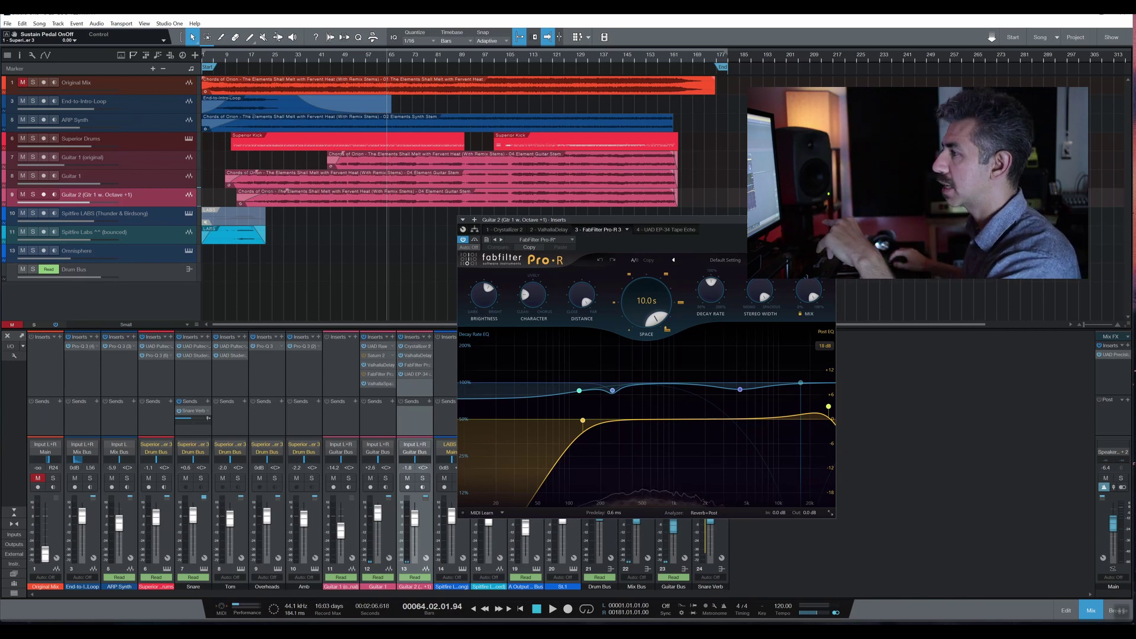
key(ctrl+w)
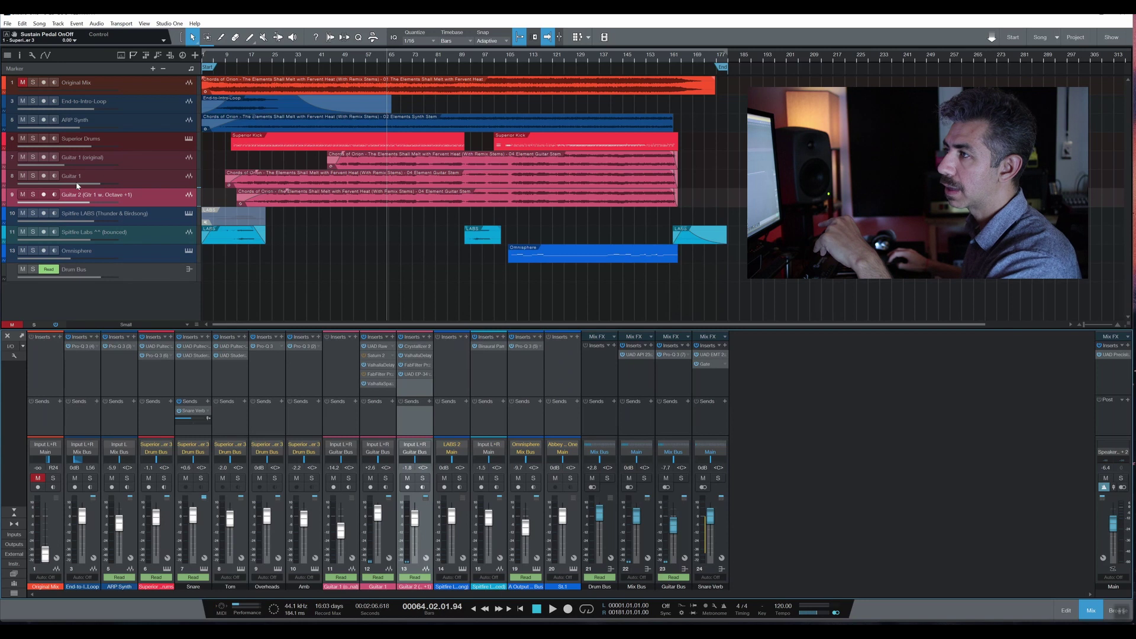
Solo the Guitar 2 (Gtr 1 w. Octave +1) track, play it and open its Crystallizer effect.
click(34, 195)
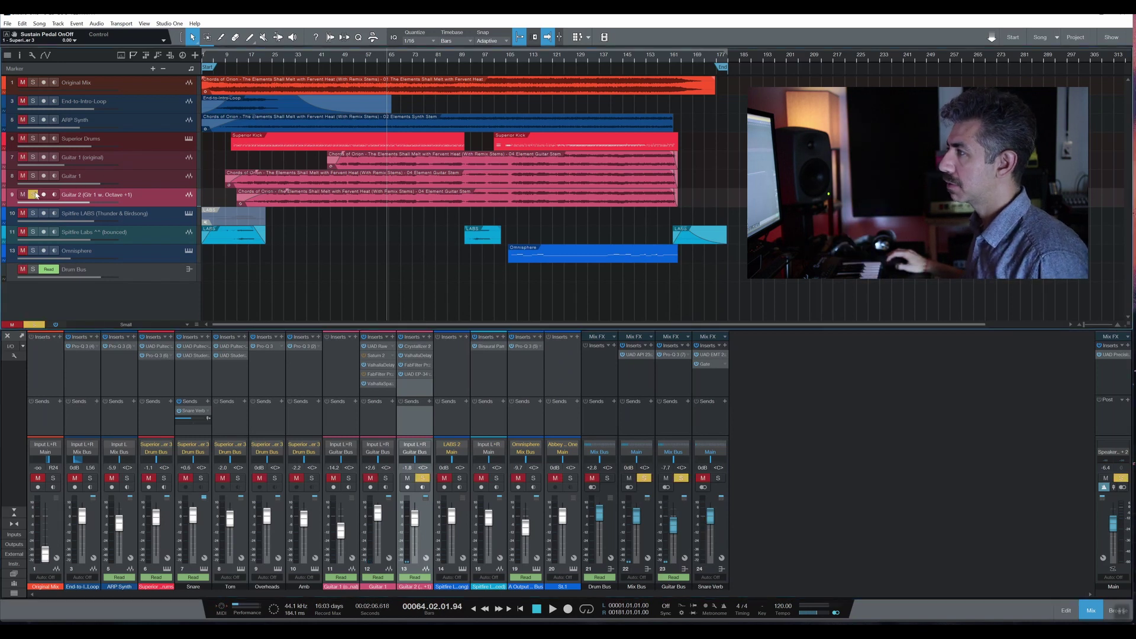
key(space)
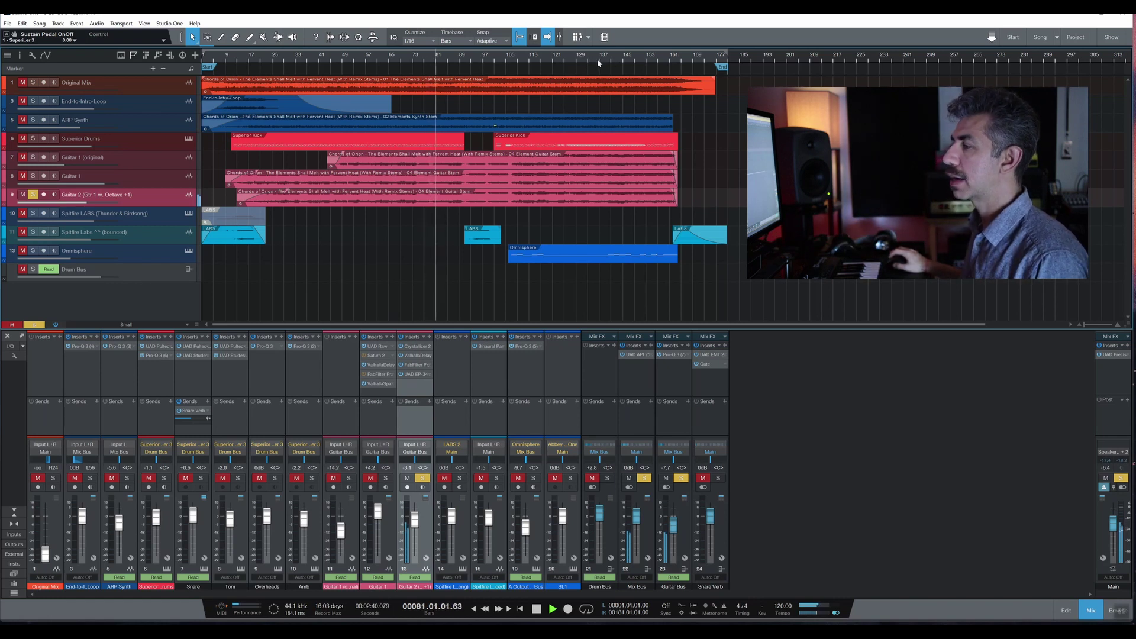
click(416, 347)
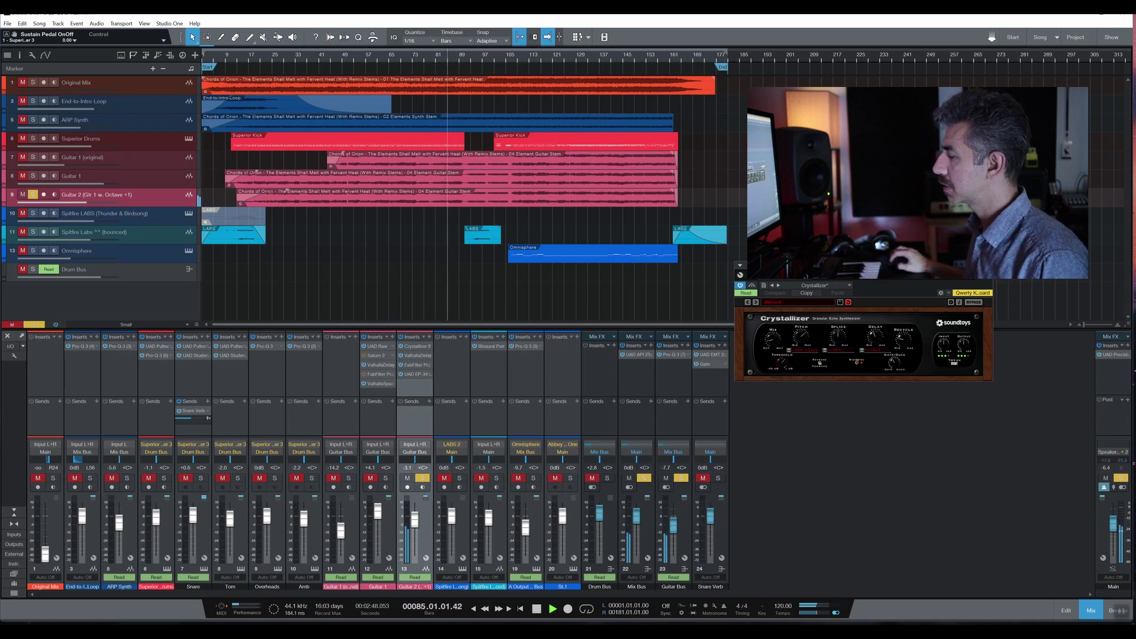
Switch to Chrome, view the Soundtoys Crystallizer product page, and return to Studio One.
mouse_move(656, 627)
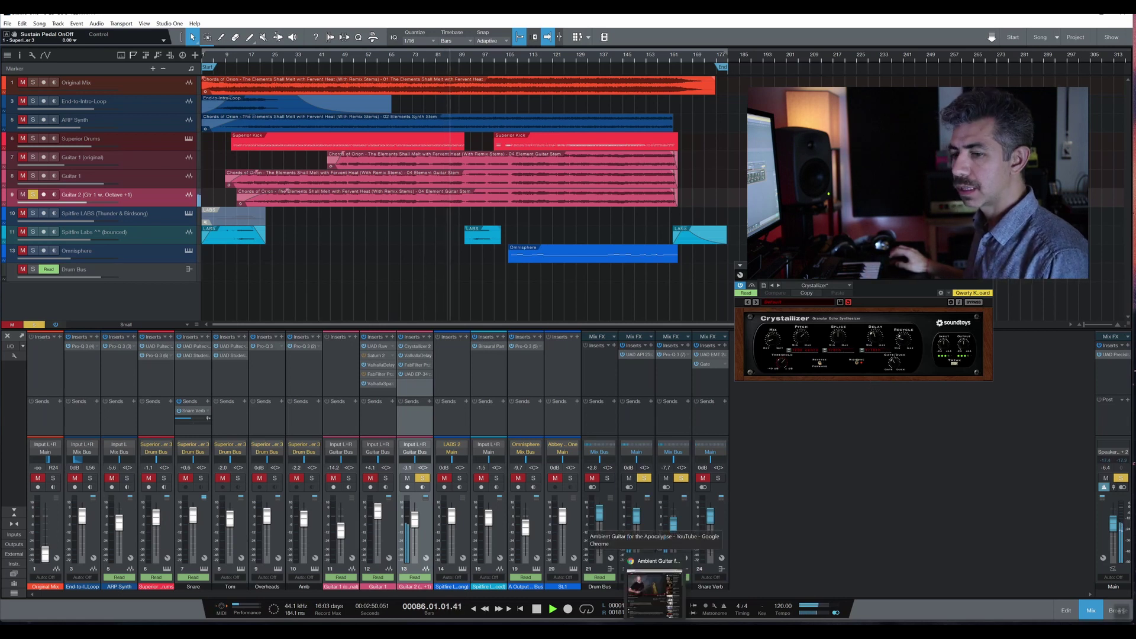
click(656, 594)
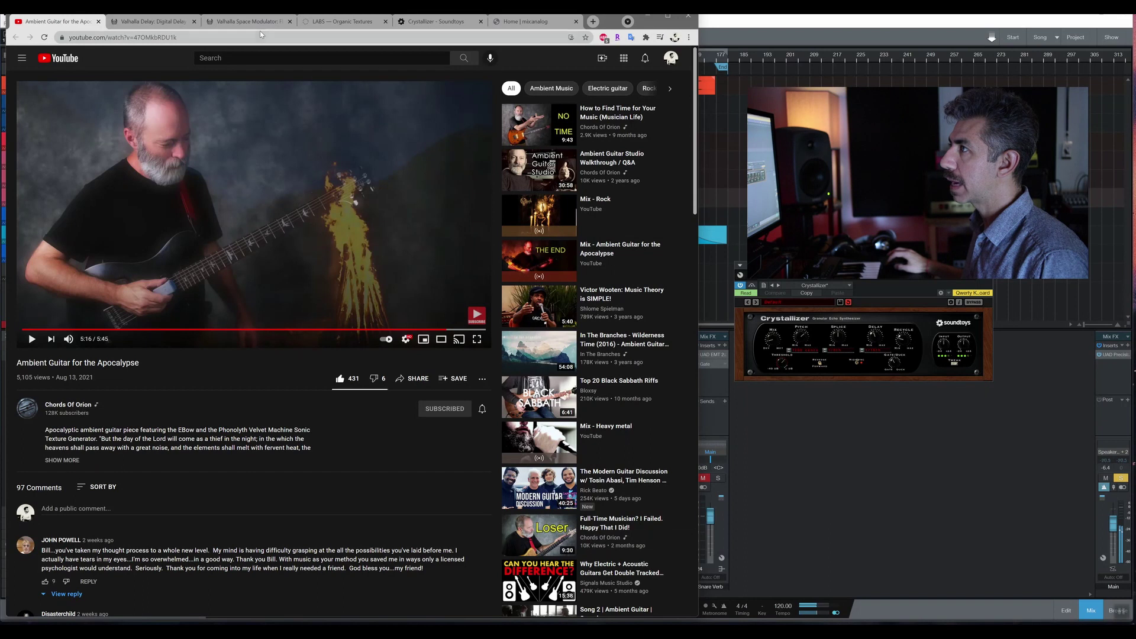
click(424, 22)
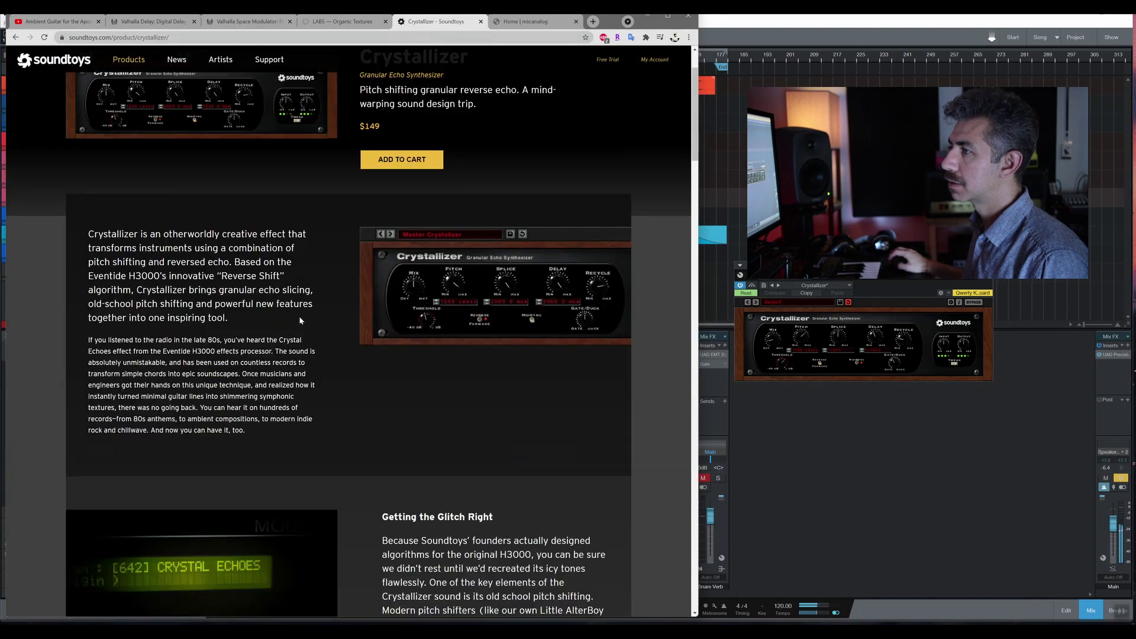
scroll(329, 339, up, 2)
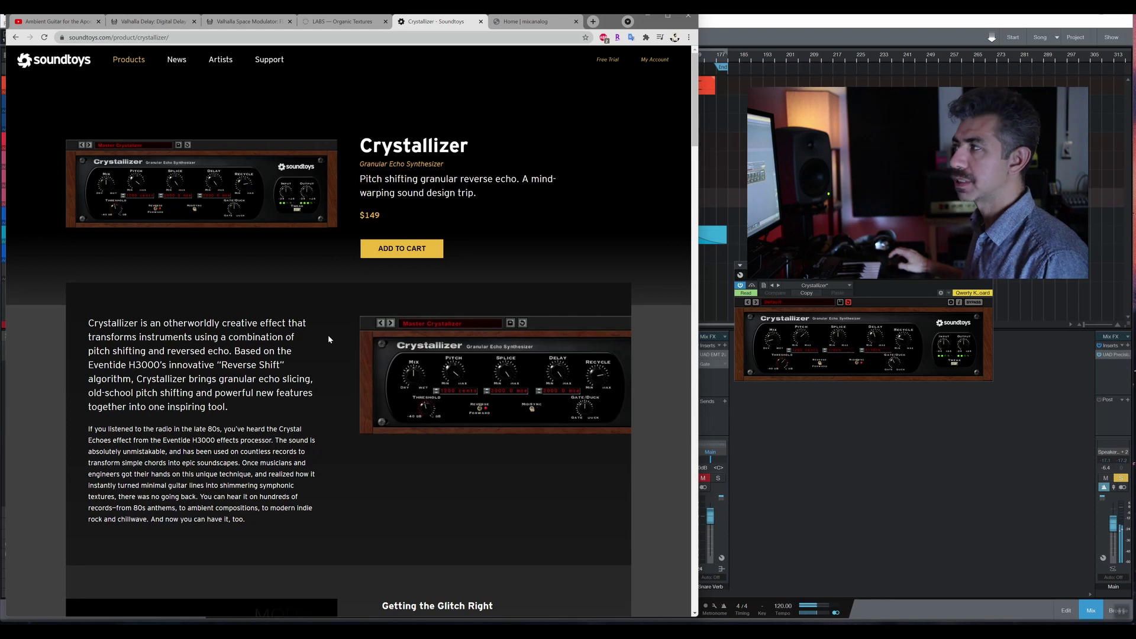
click(647, 16)
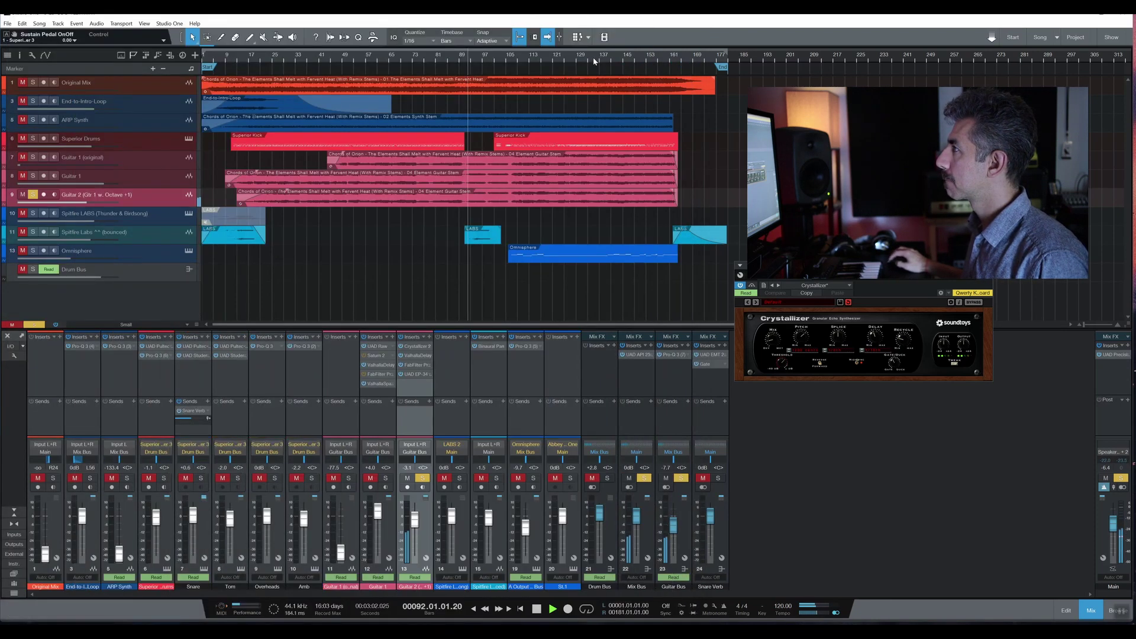
Listen to the soloed Guitar 2 track through its ending section, and stop playback.
click(617, 60)
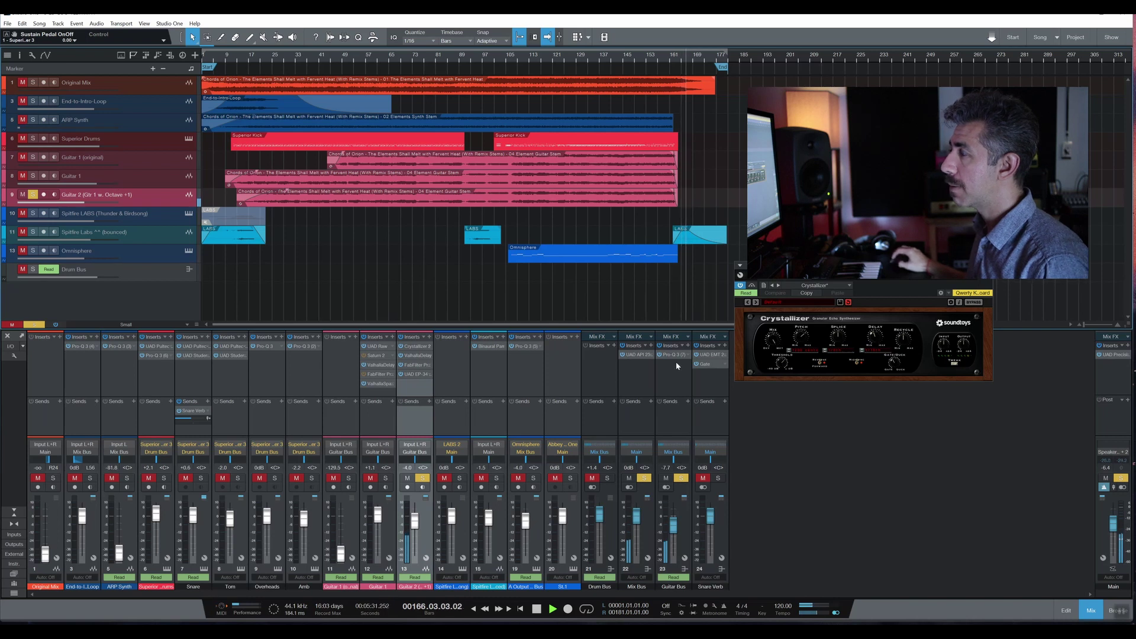
click(537, 610)
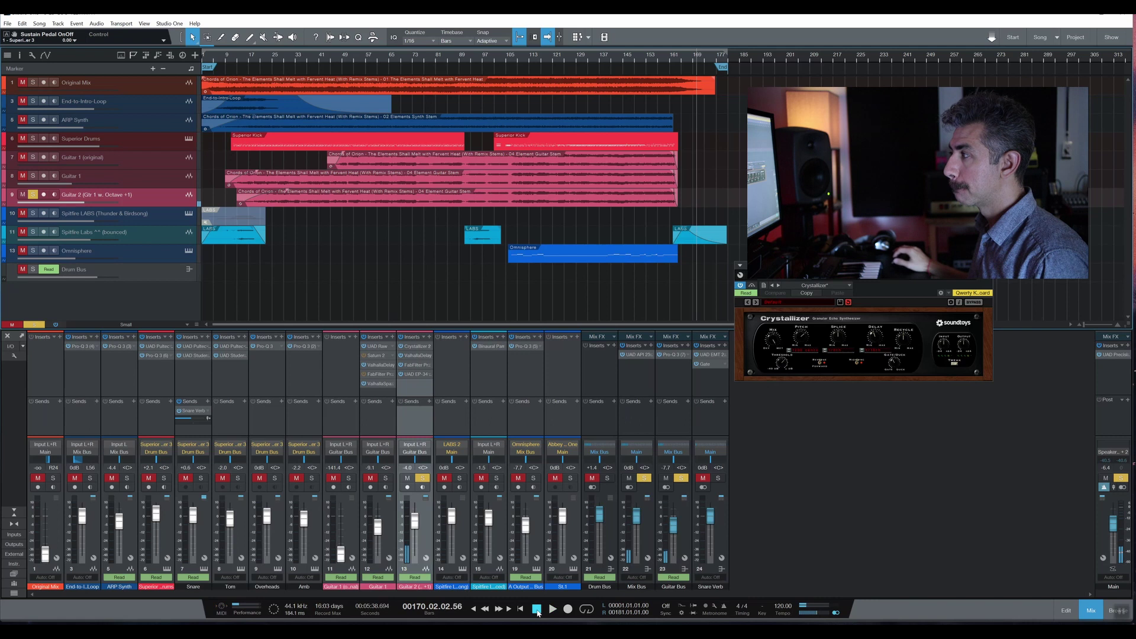
Solo the Guitar 1 and Guitar 1 (original) tracks together with Guitar 2, and play them from bar 119.
click(33, 176)
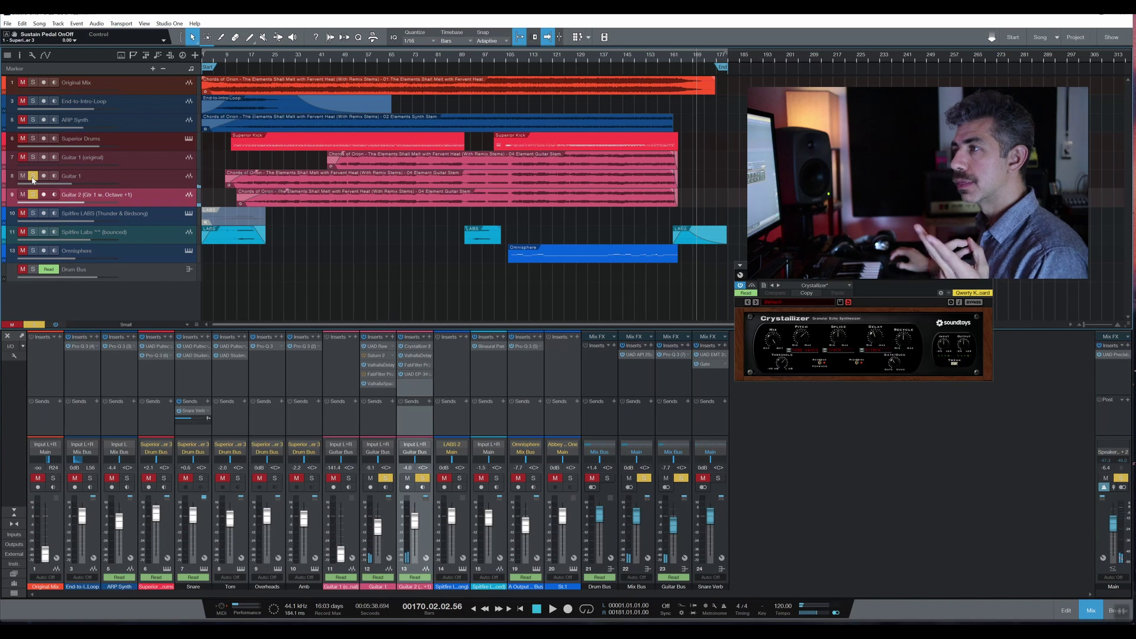
click(33, 158)
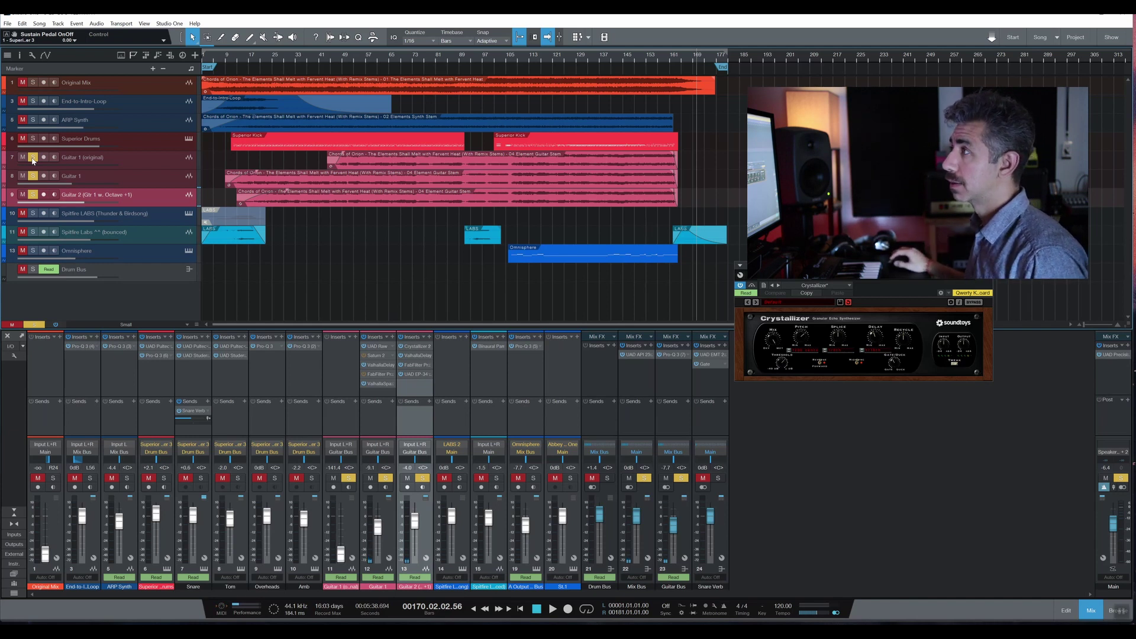
click(547, 61)
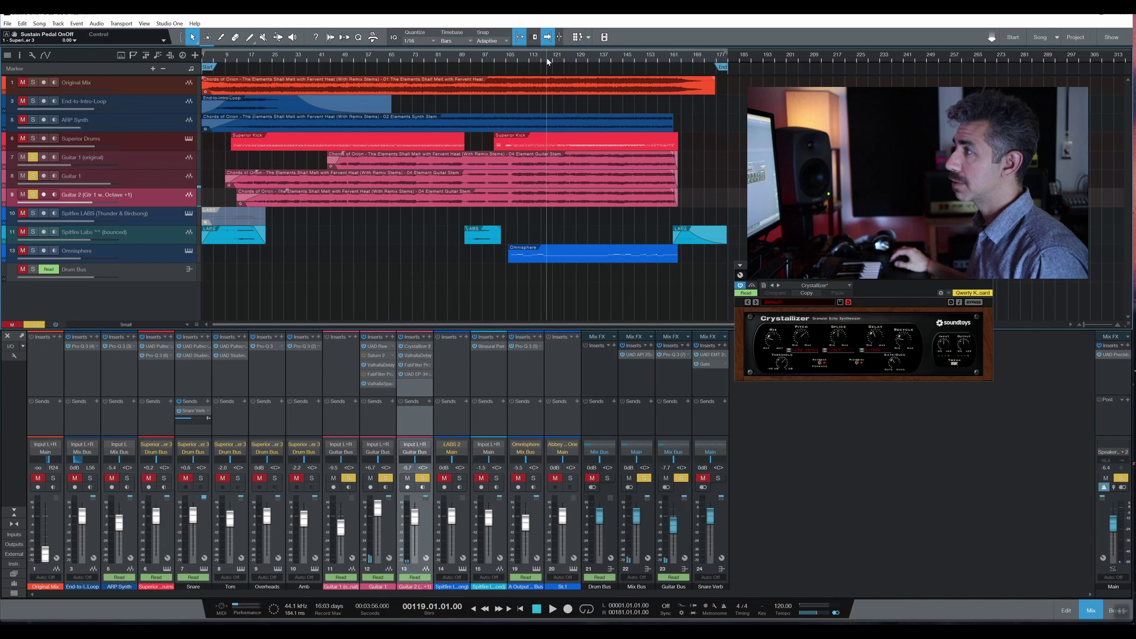
key(space)
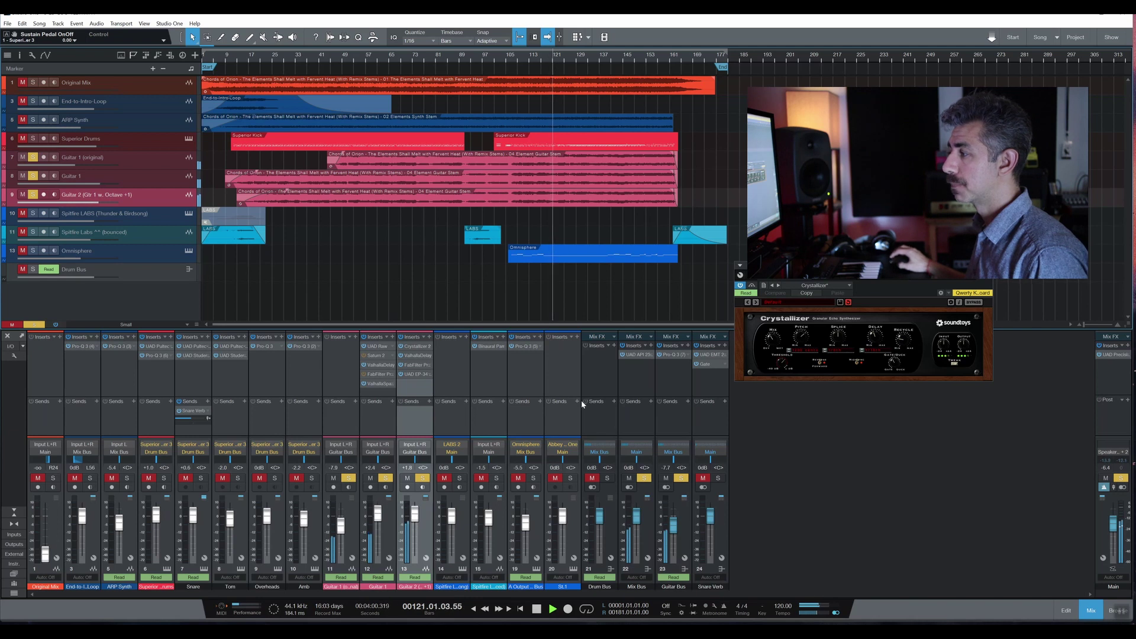
Examine the low cut in the Guitar Bus's Pro-Q 3 equalizer while the guitars play, and stop playback.
click(673, 355)
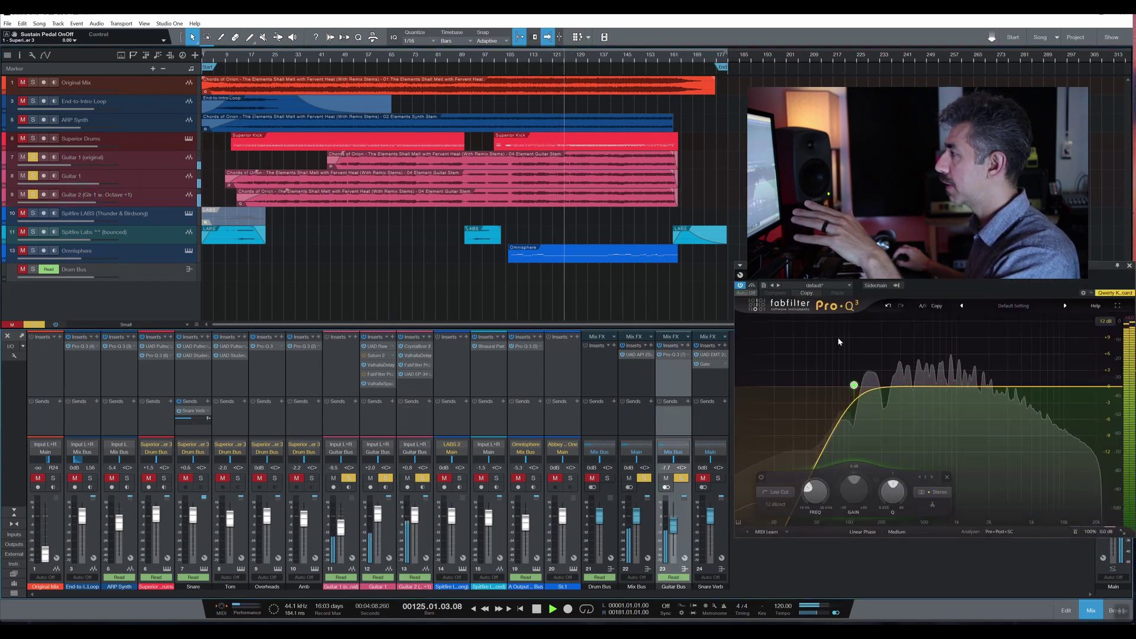
drag(867, 266, 588, 245)
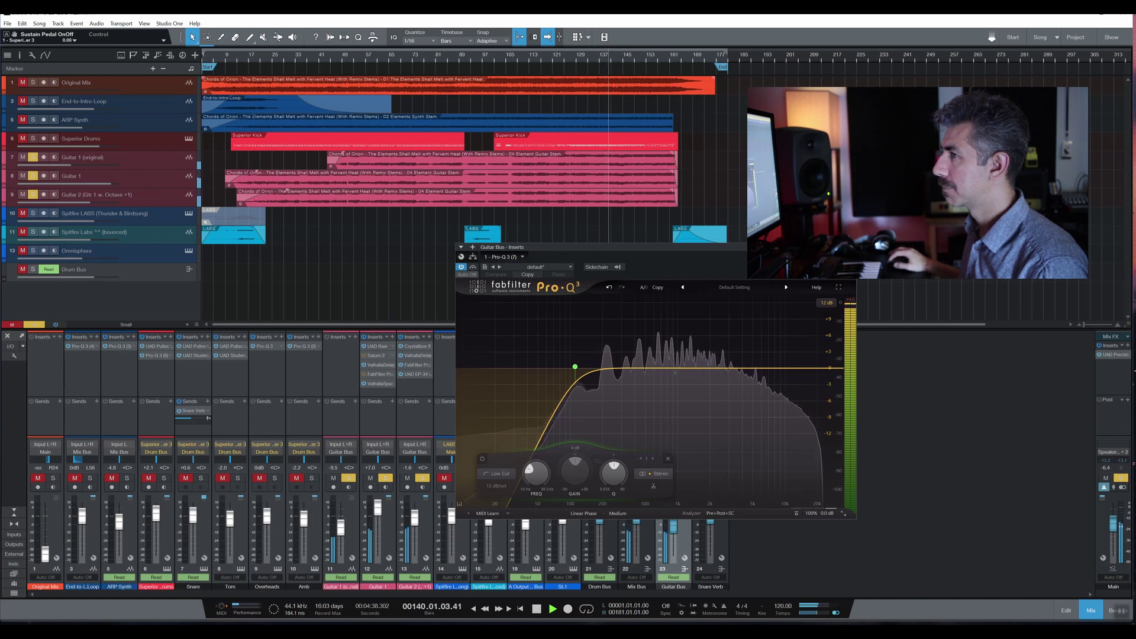
key(space)
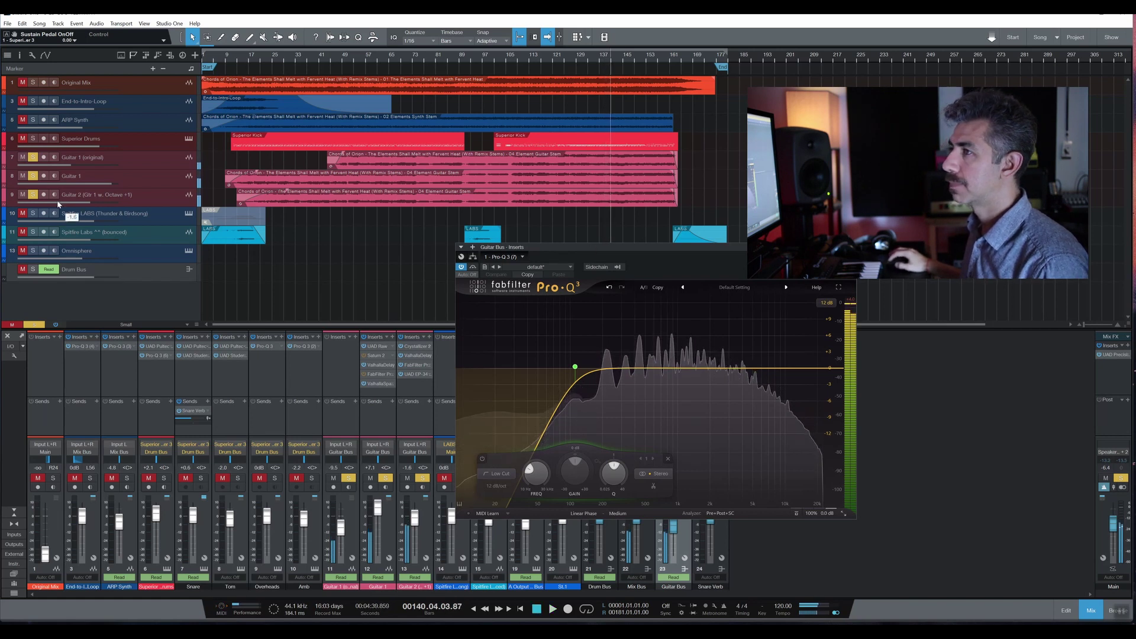
Turn off solo on the three guitar tracks and close the Guitar Bus's Pro-Q 3 window.
click(33, 195)
click(33, 176)
click(33, 157)
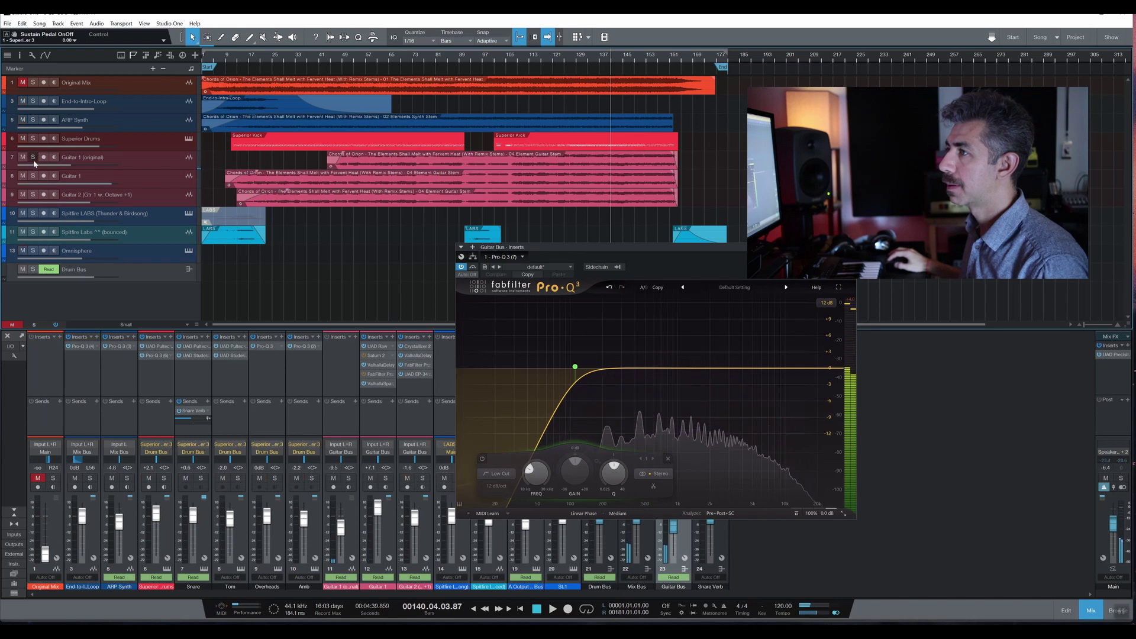
click(851, 248)
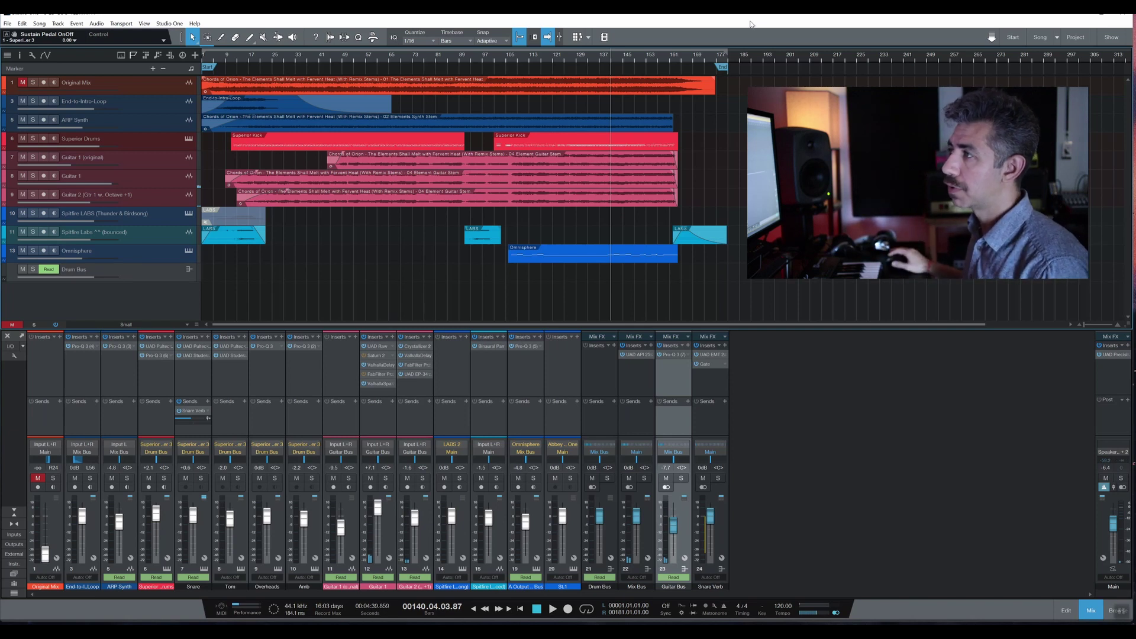
Place the playhead at bar 10, view the mixer and drum kit in Superior Drummer 3, and close the instrument window.
click(230, 60)
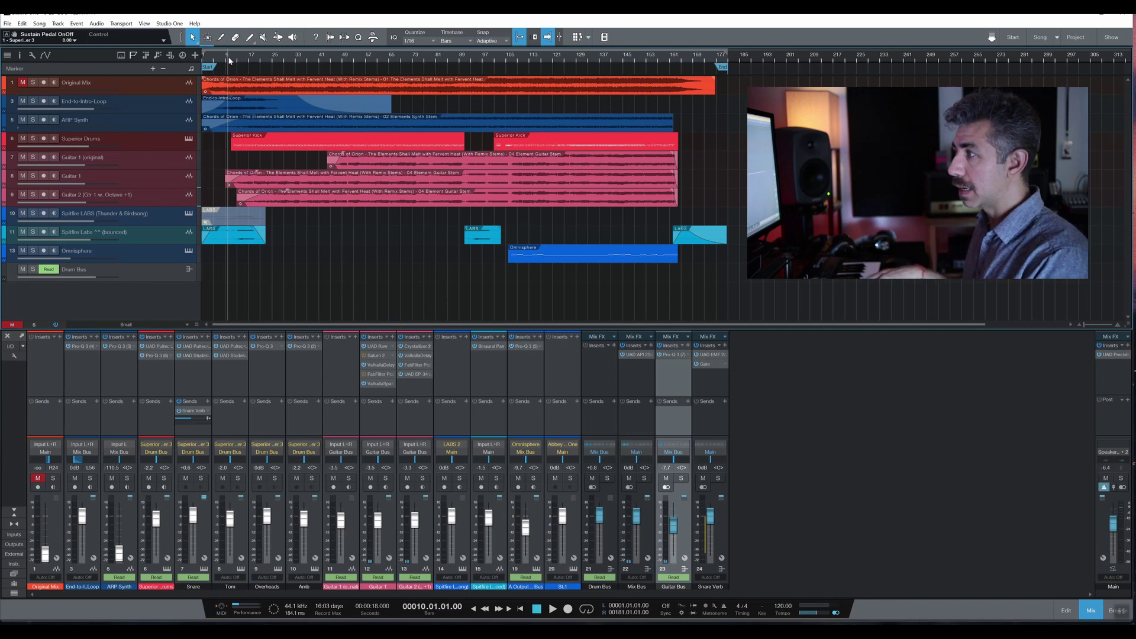
click(304, 446)
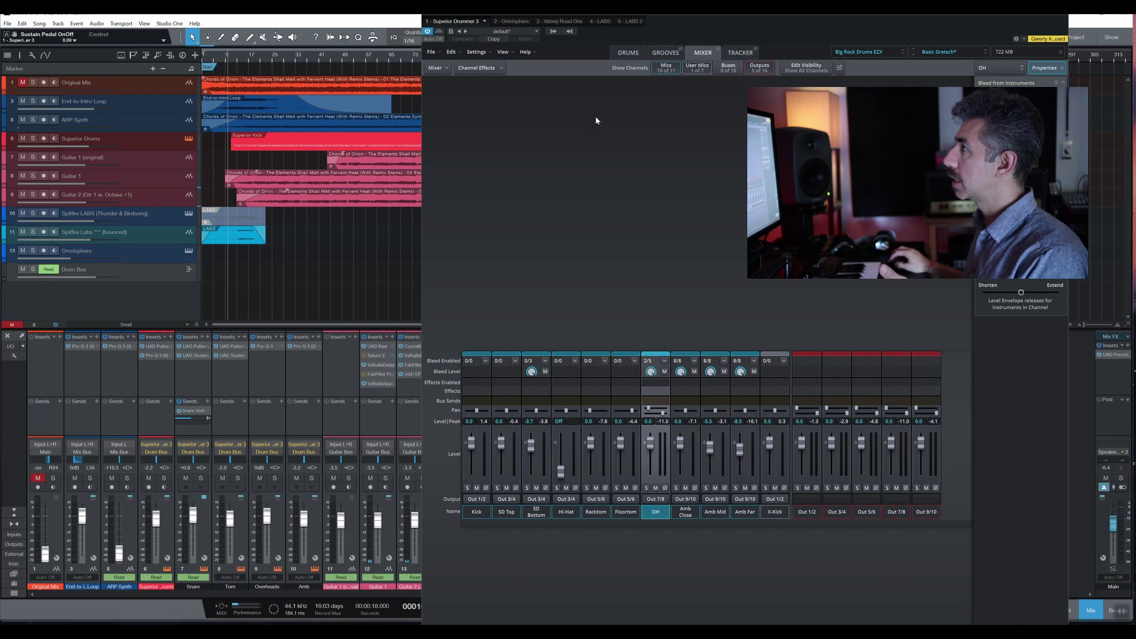
click(629, 55)
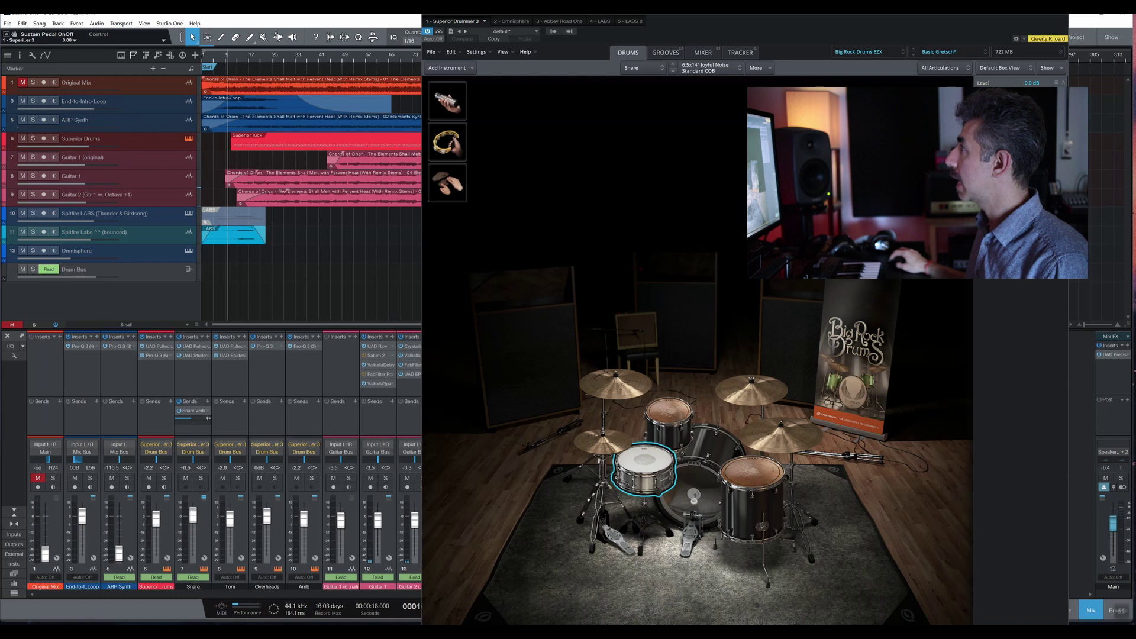
key(ctrl+w)
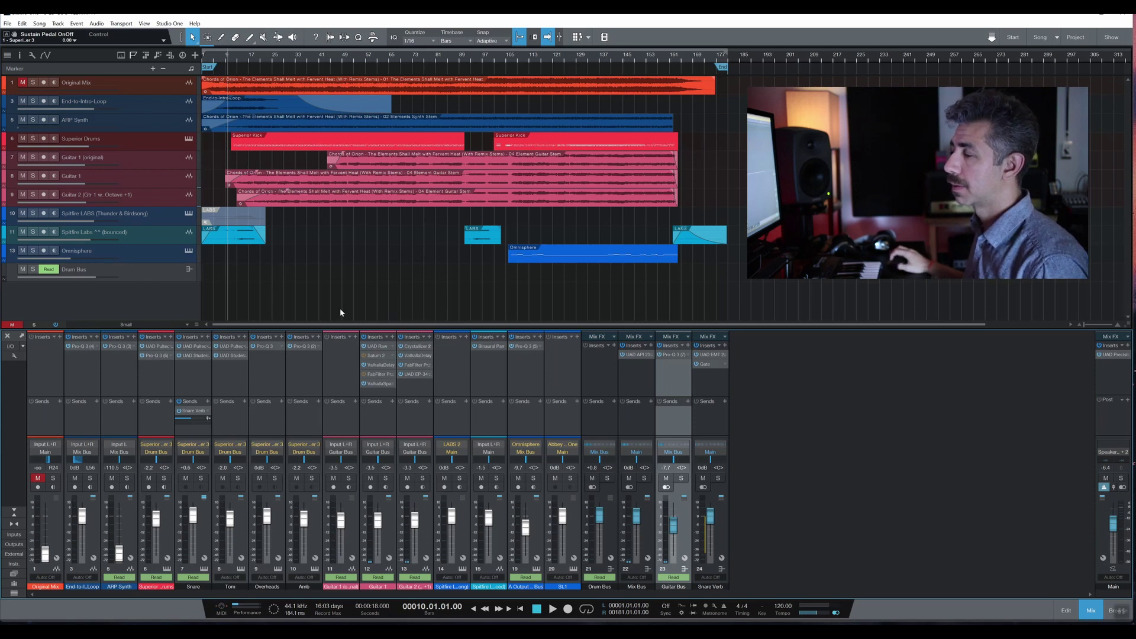
Play from bar 10 with the Superior Drums track soloed while viewing the kit and mixer in Superior Drummer 3, and close its window.
key(space)
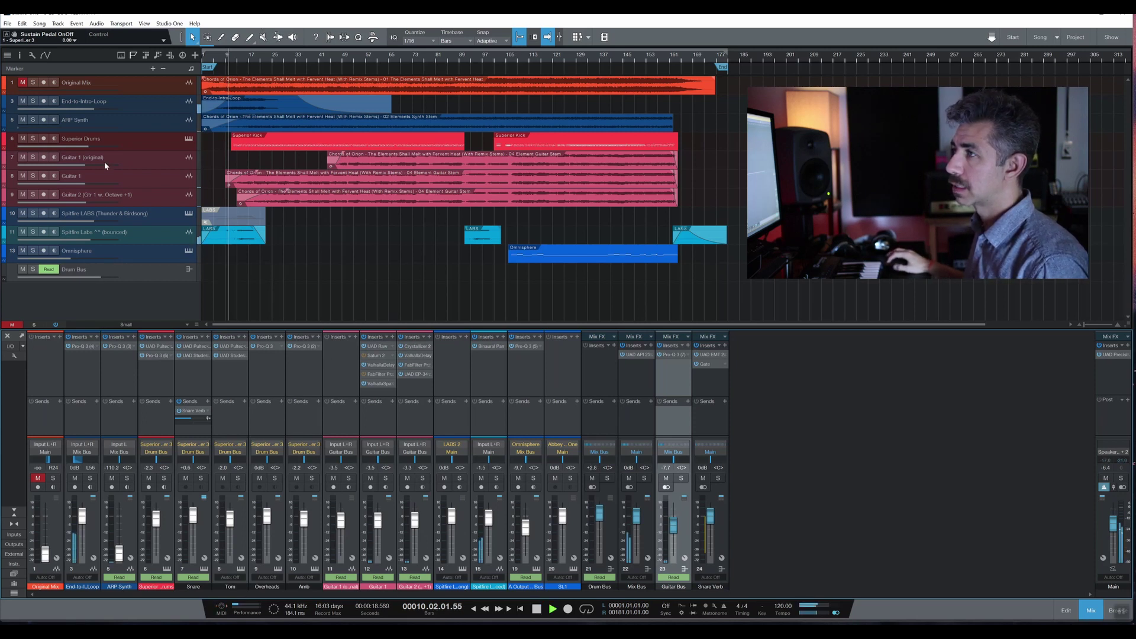
click(33, 139)
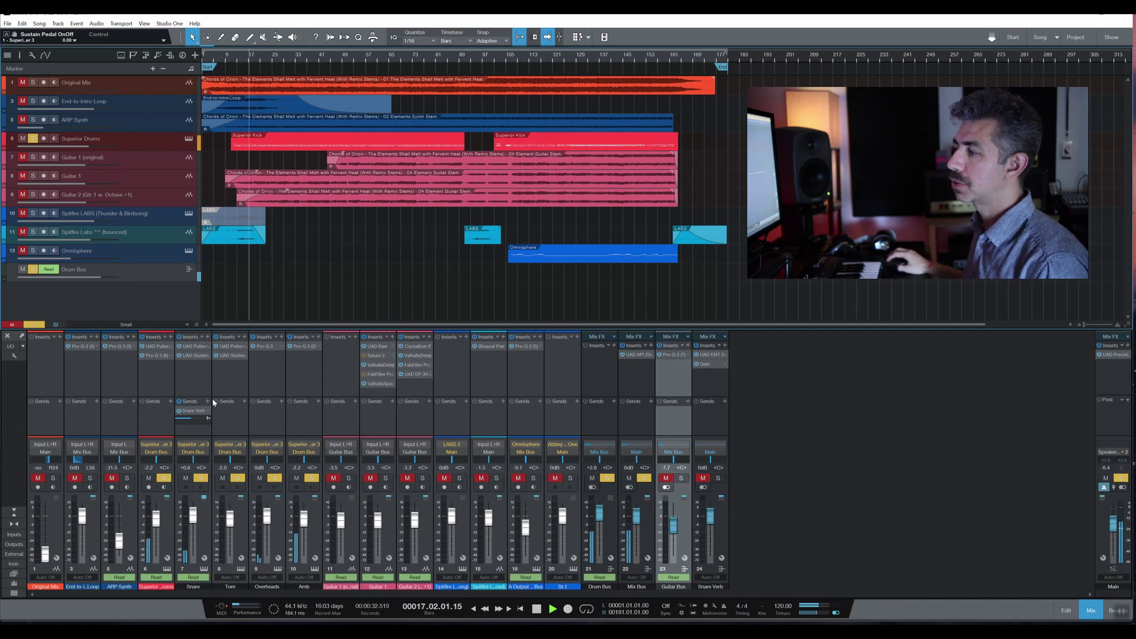
click(231, 445)
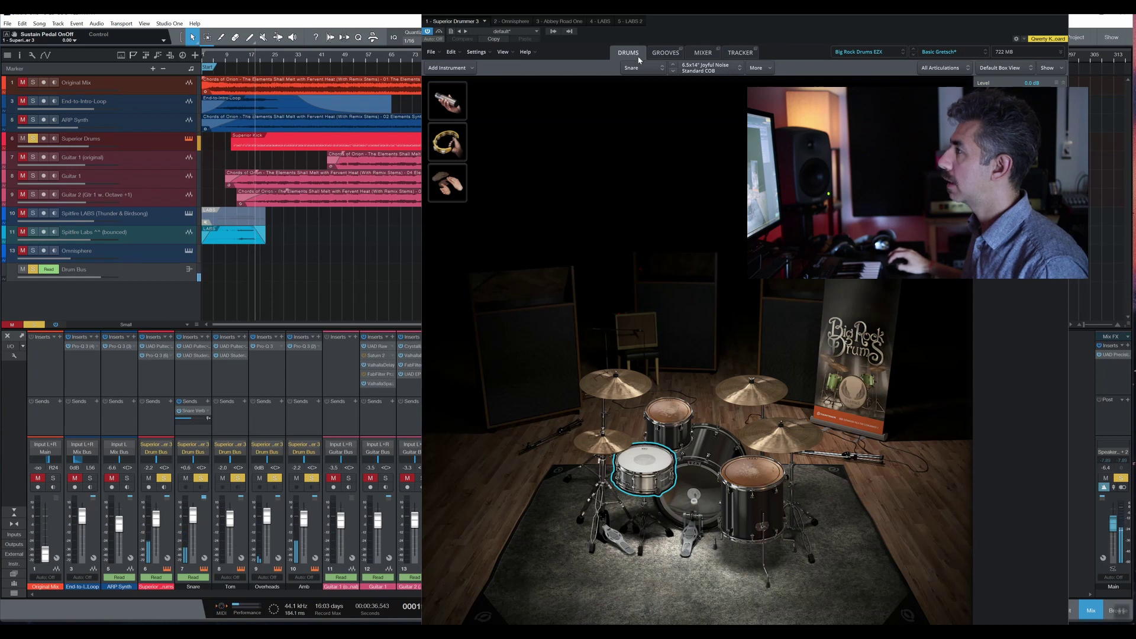
click(698, 55)
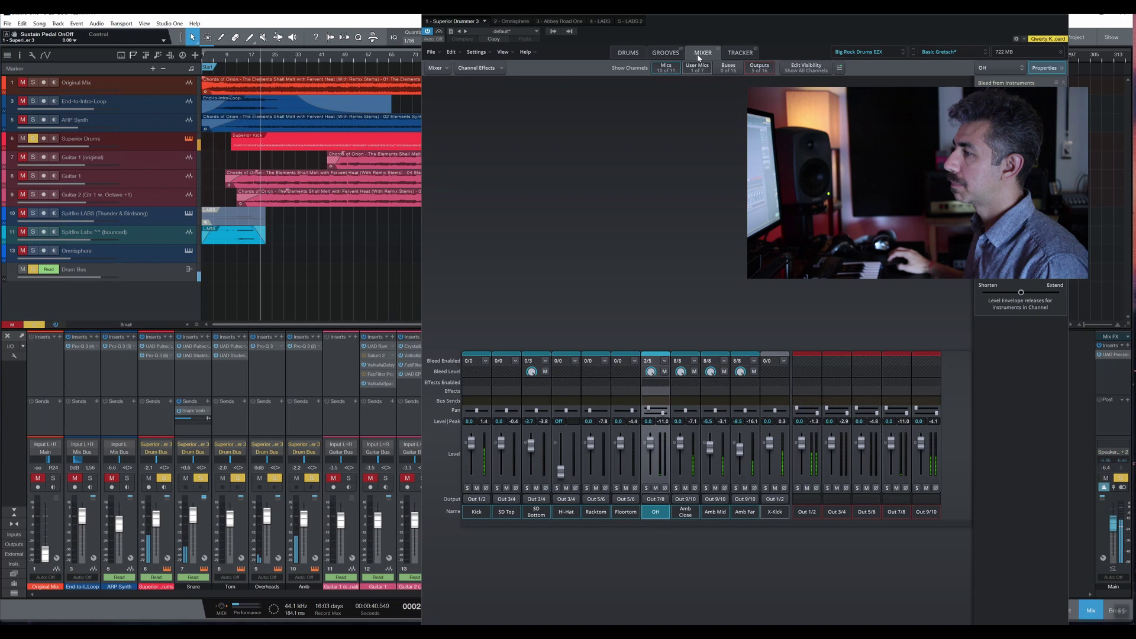
key(ctrl+w)
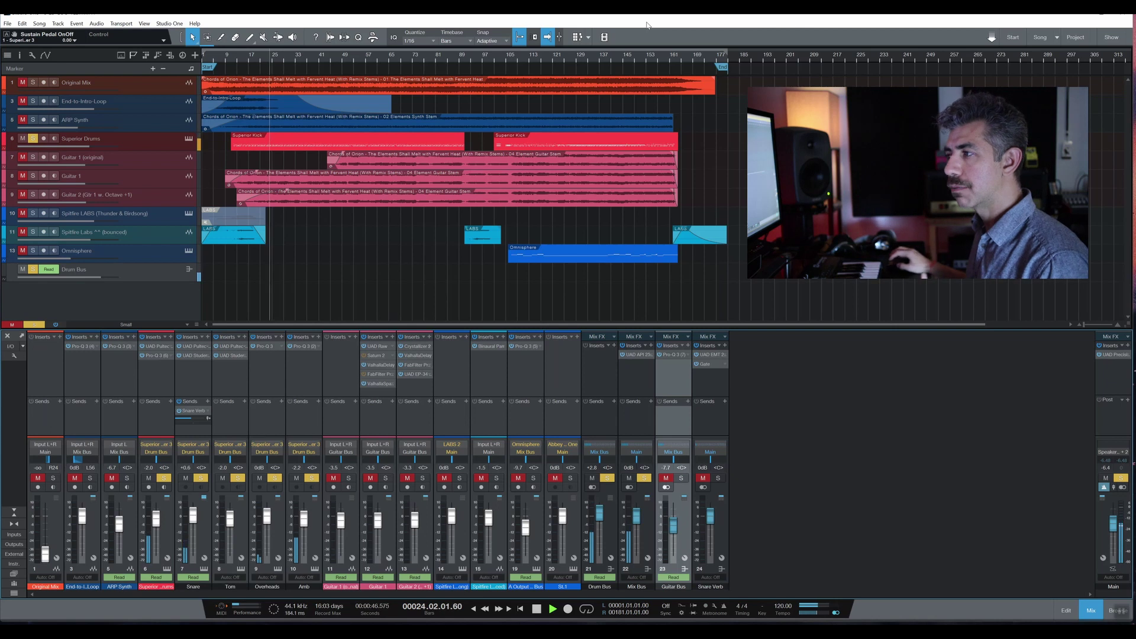
Examine the UAD Pultec-Pro Legacy and UAD Studer A800 inserts on the Snare channel during playback, and close the window.
click(197, 348)
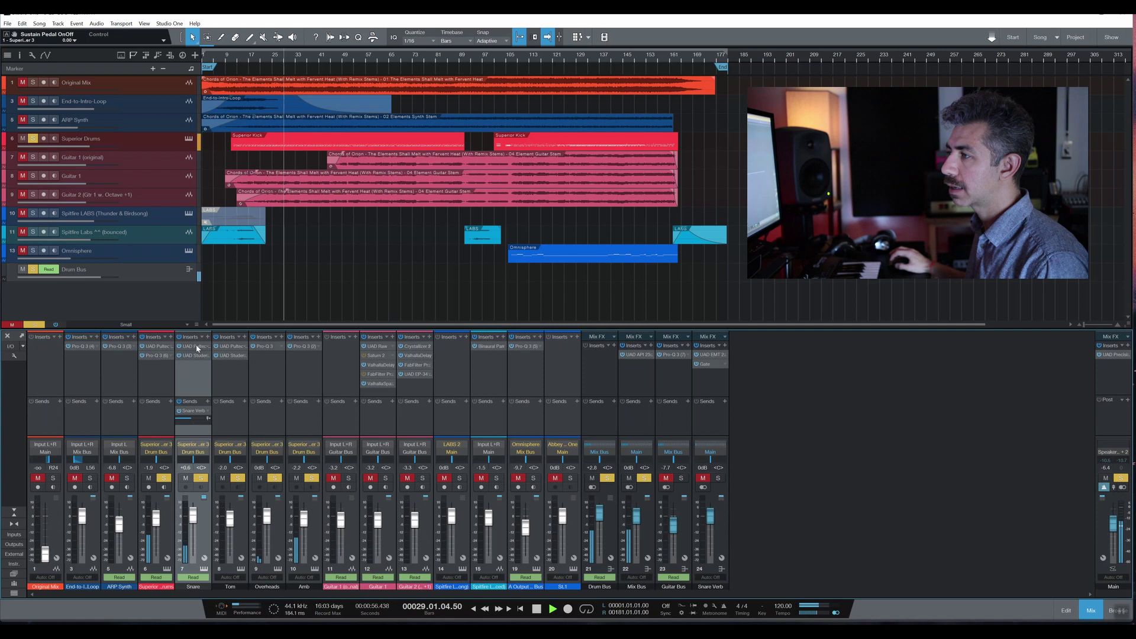
click(197, 348)
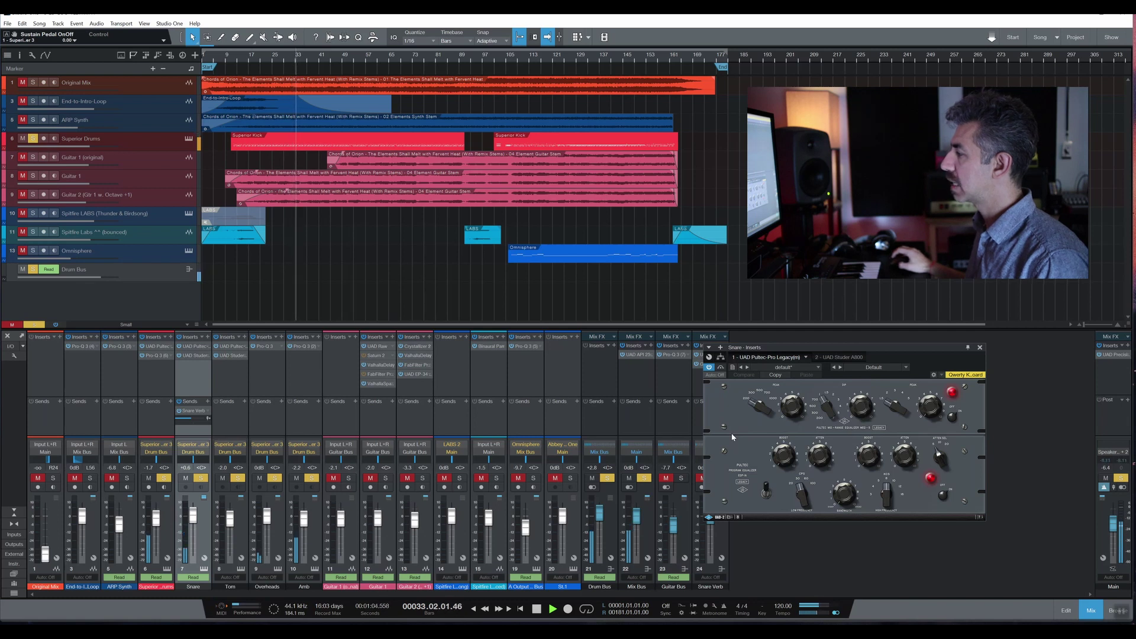
click(190, 354)
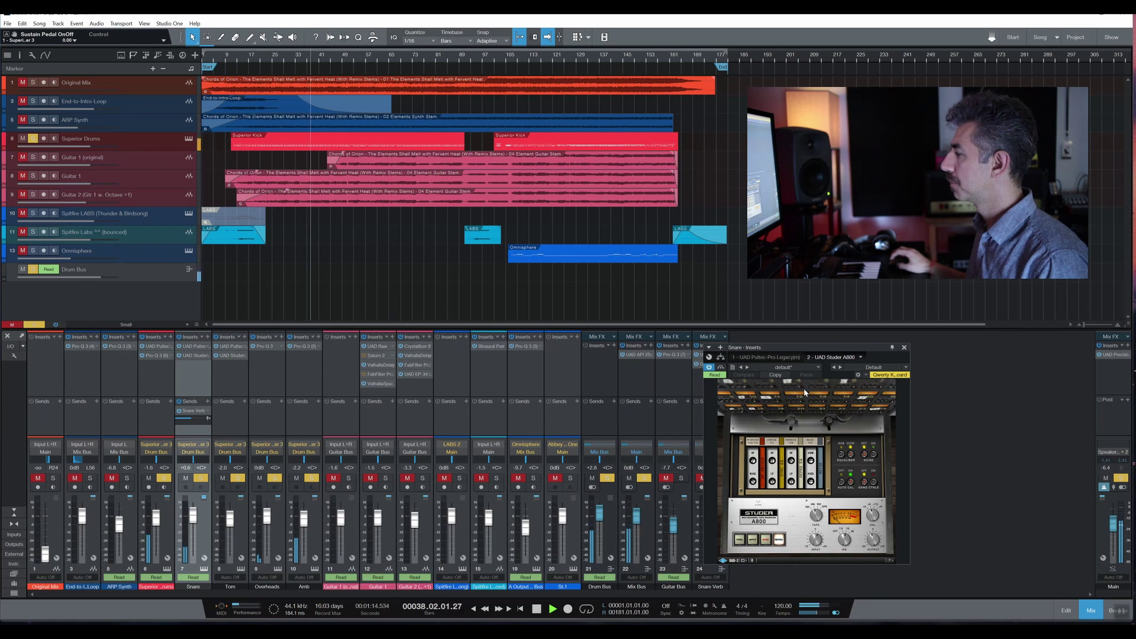
click(904, 348)
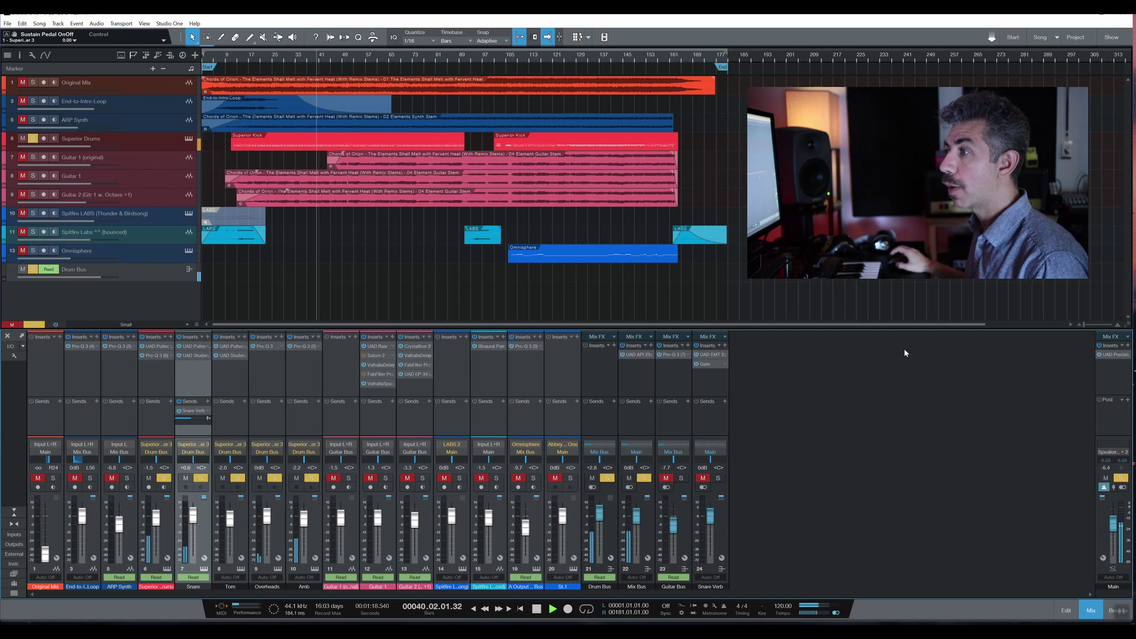
Examine the UAD Pultec EQP-1A Legacy and Pro-Q 3 equalizers on the Superior Drums channel, and close the window.
double_click(156, 347)
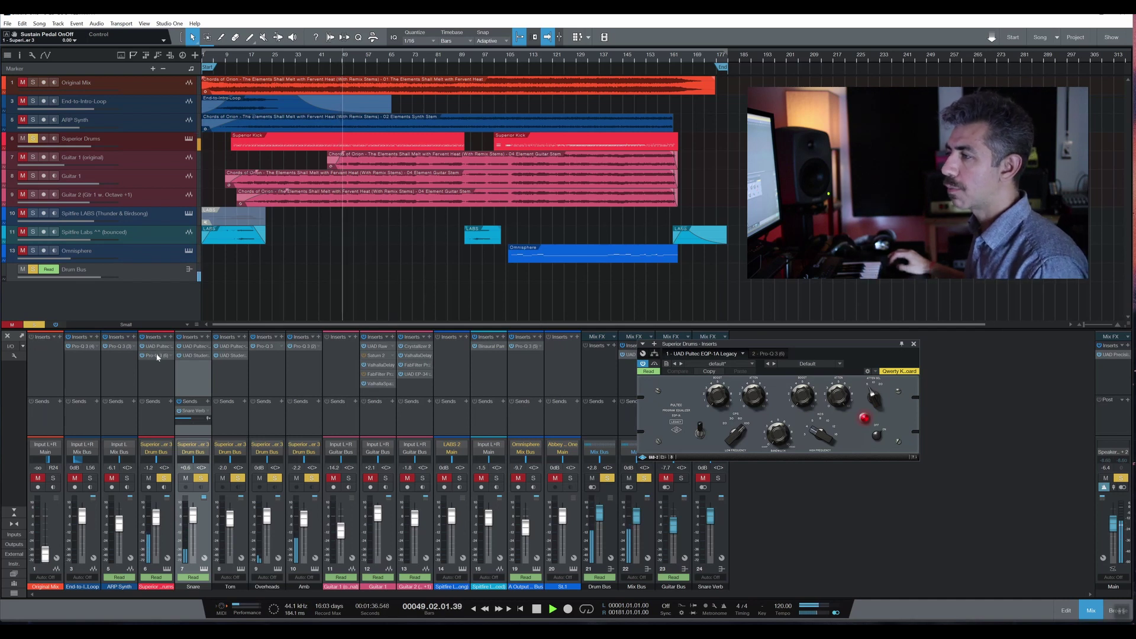
click(155, 356)
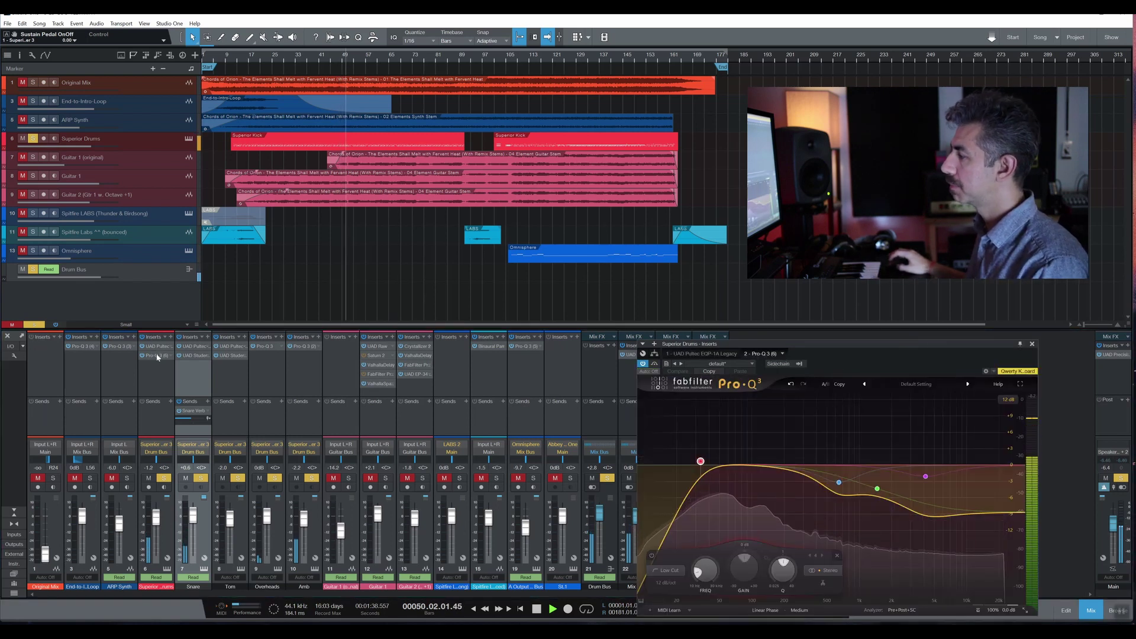
drag(808, 346, 733, 298)
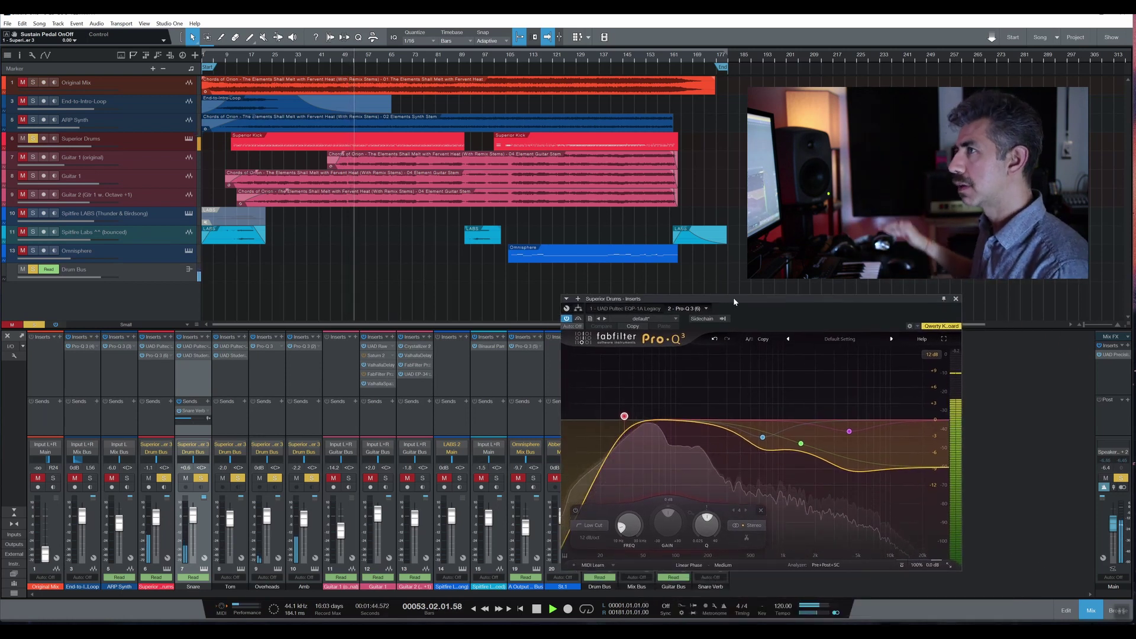
click(955, 298)
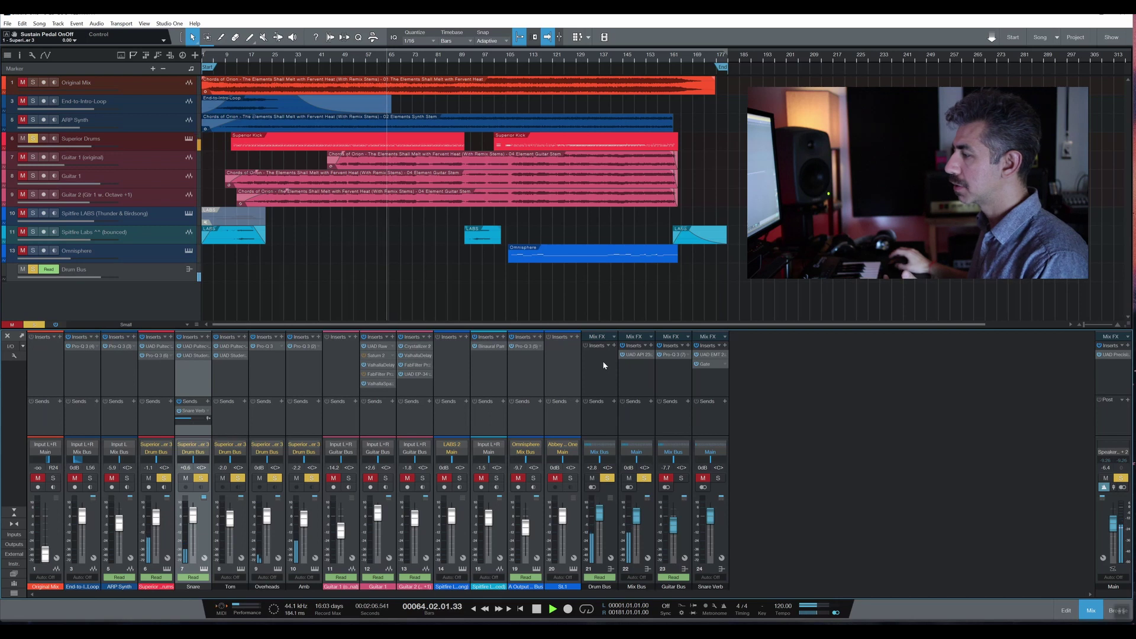
Examine the UAD API 2500 compressor on the Mix Bus while the drums play, close its window, and stop playback.
click(637, 353)
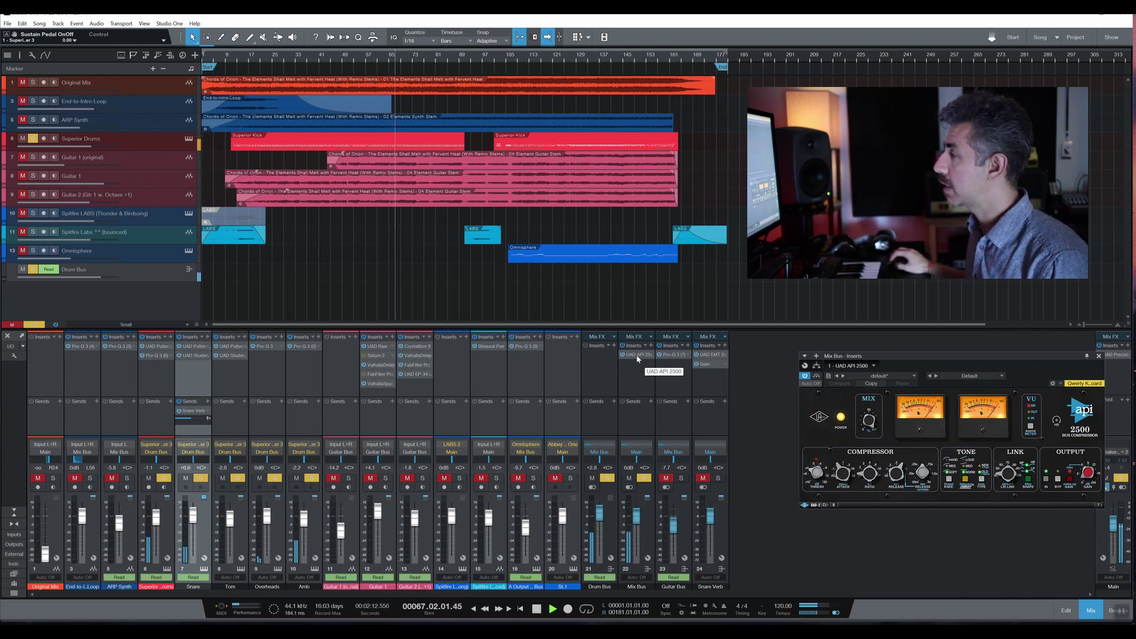
drag(844, 358, 659, 289)
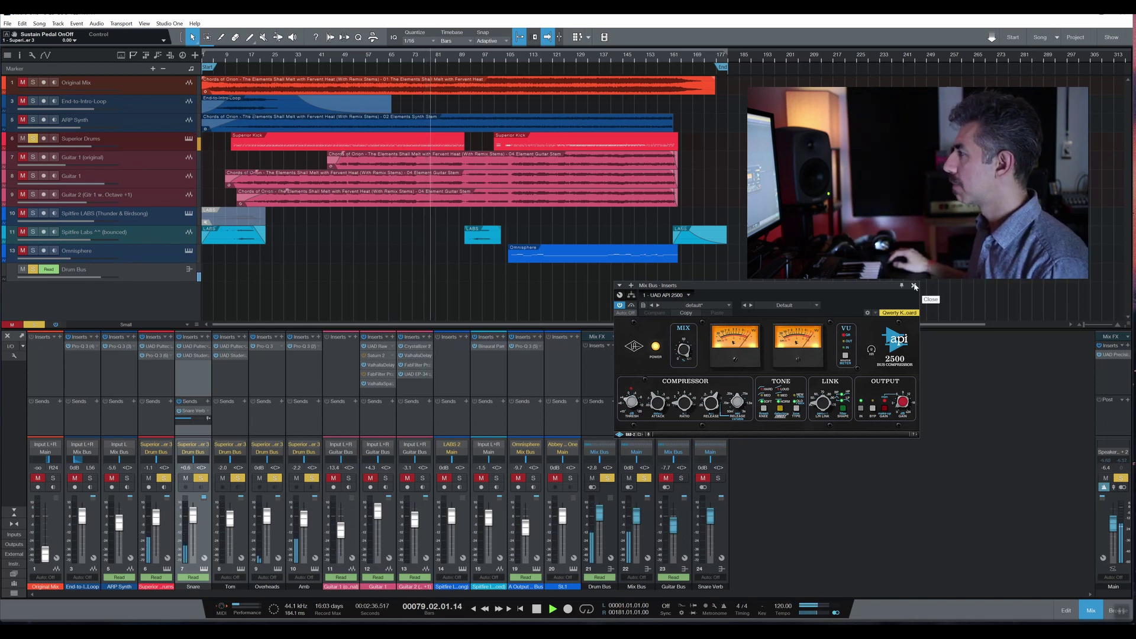
click(915, 287)
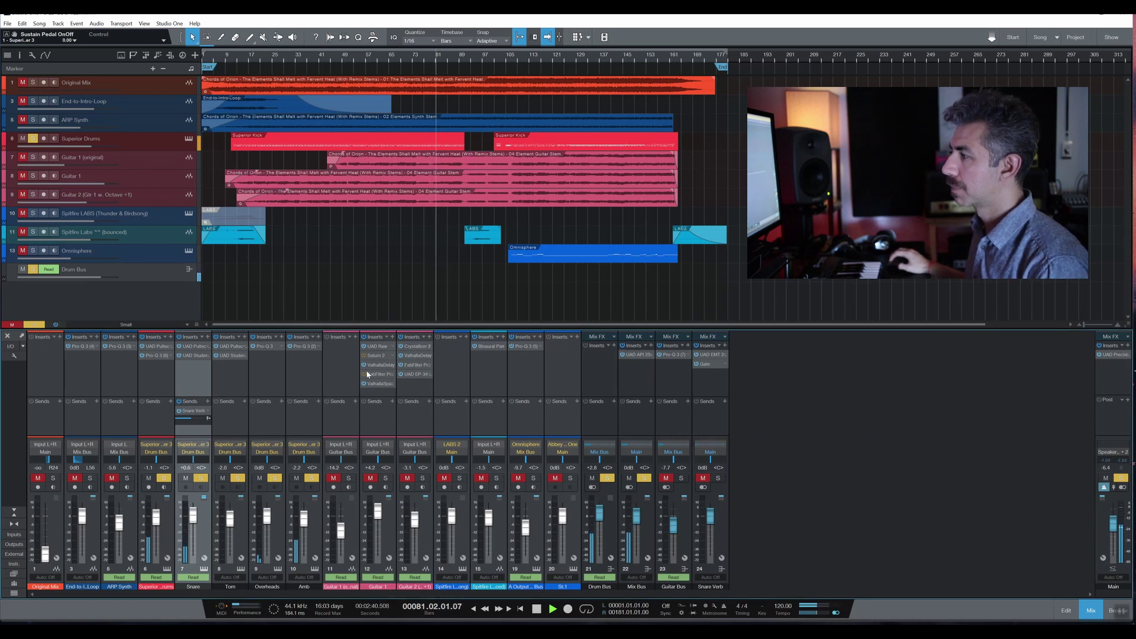
key(space)
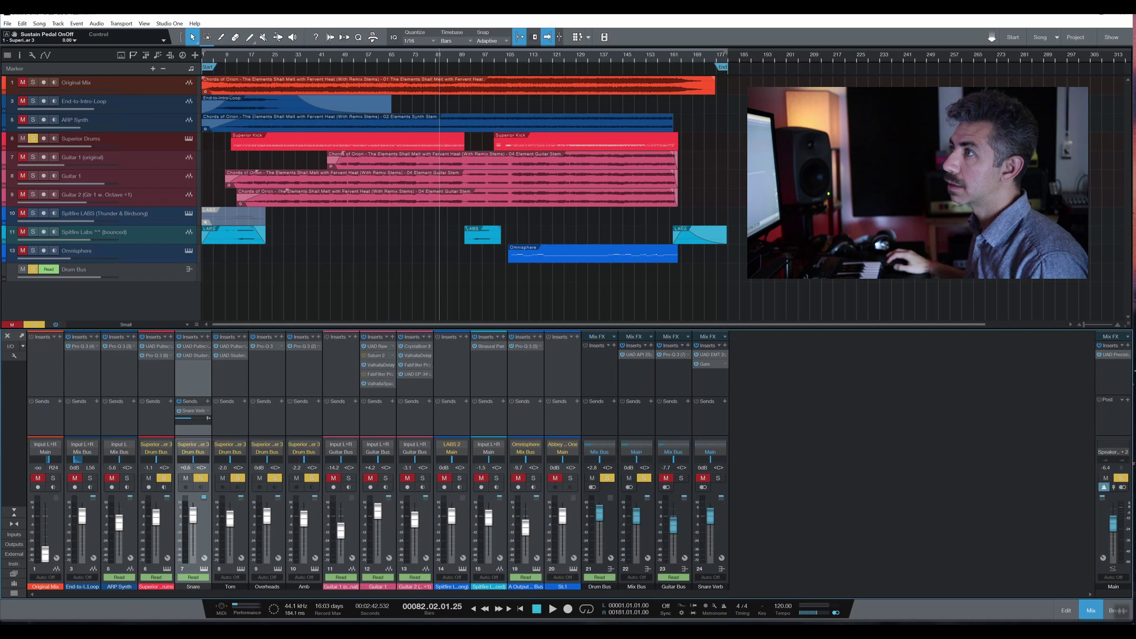
Review the song notes and track notes in the Song Information window, and close it.
click(39, 24)
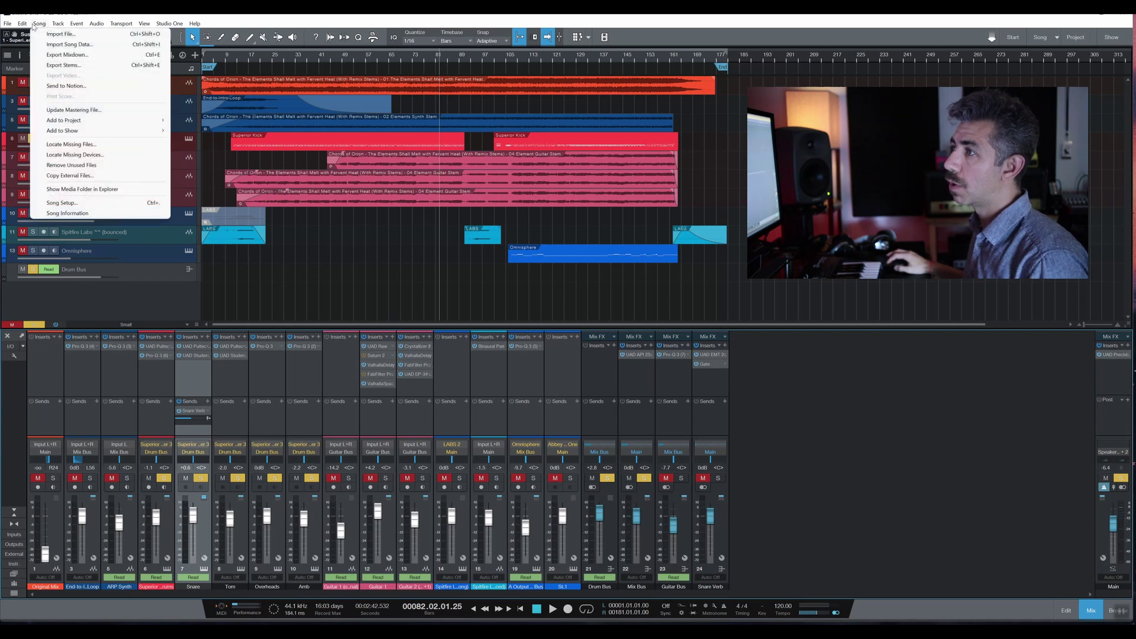
click(69, 214)
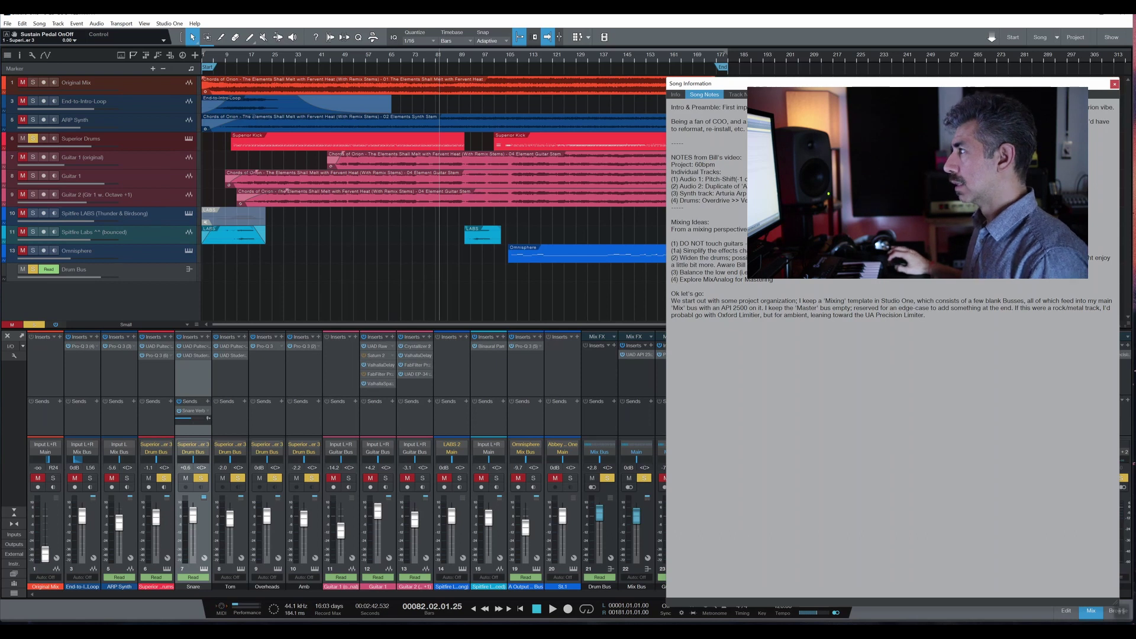
click(738, 97)
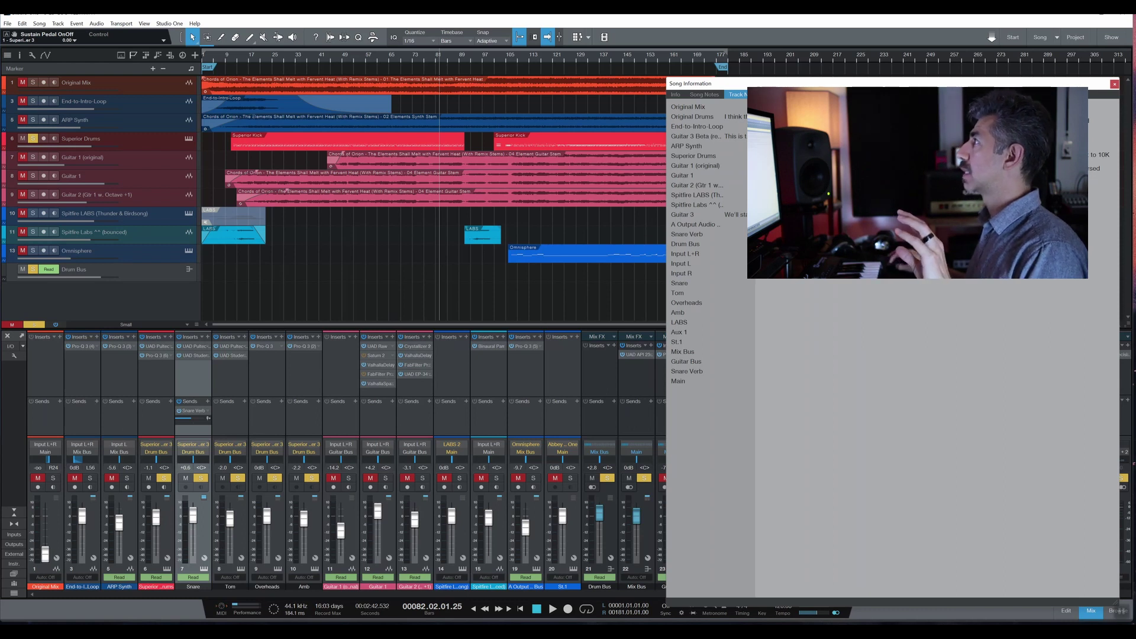
click(1114, 85)
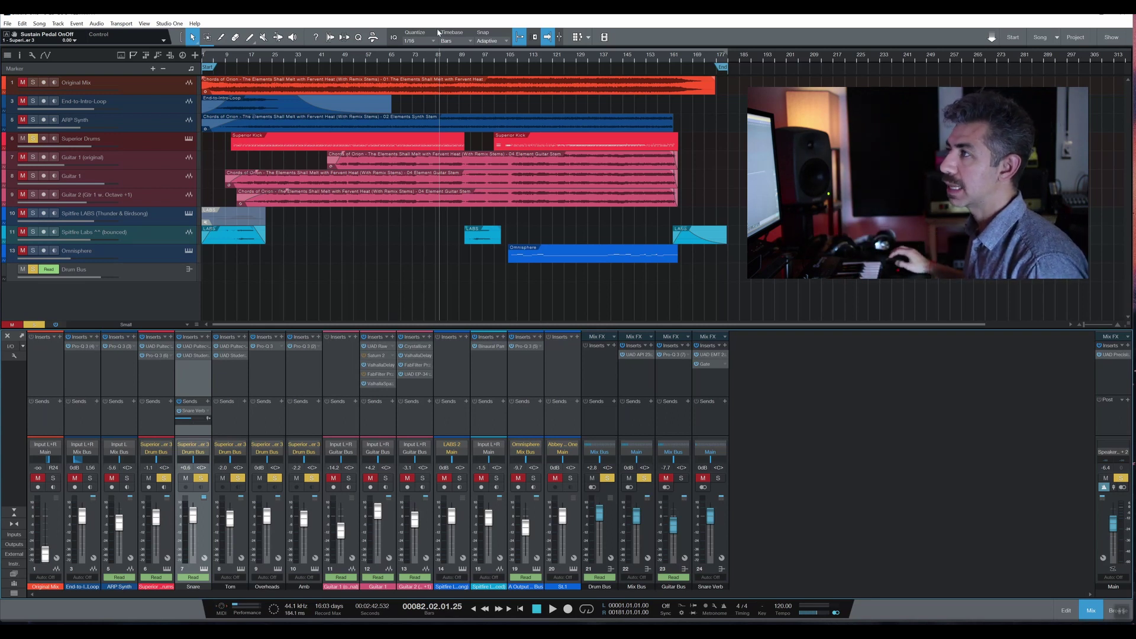
Return the playhead to the song's start and turn off solo on the Superior Drums track.
click(204, 61)
click(201, 60)
key(space)
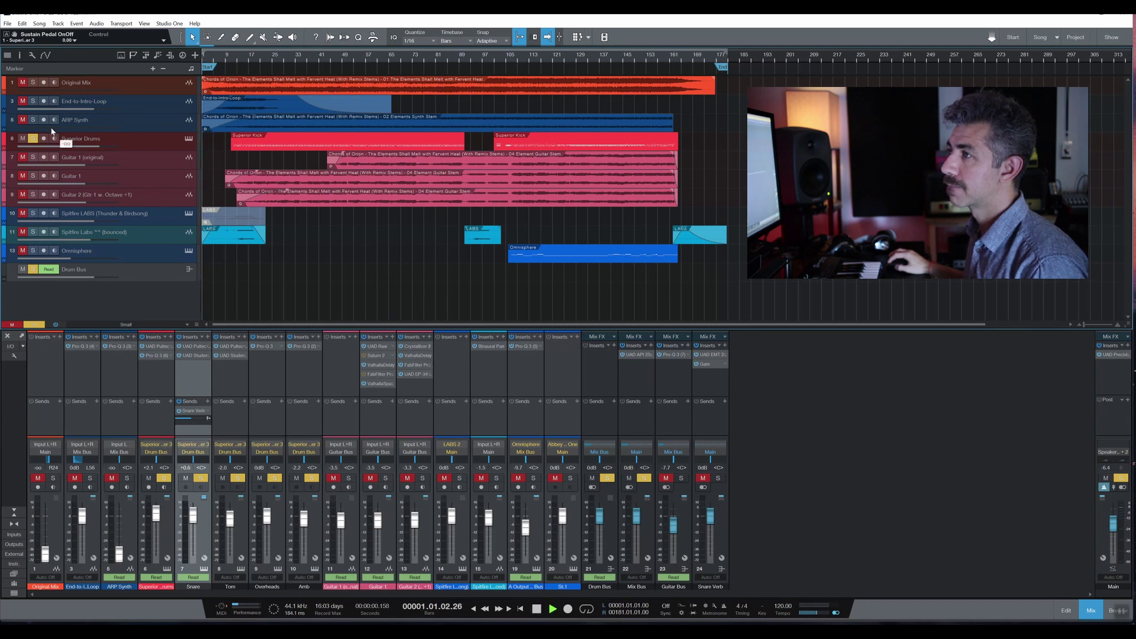
key(space)
click(34, 138)
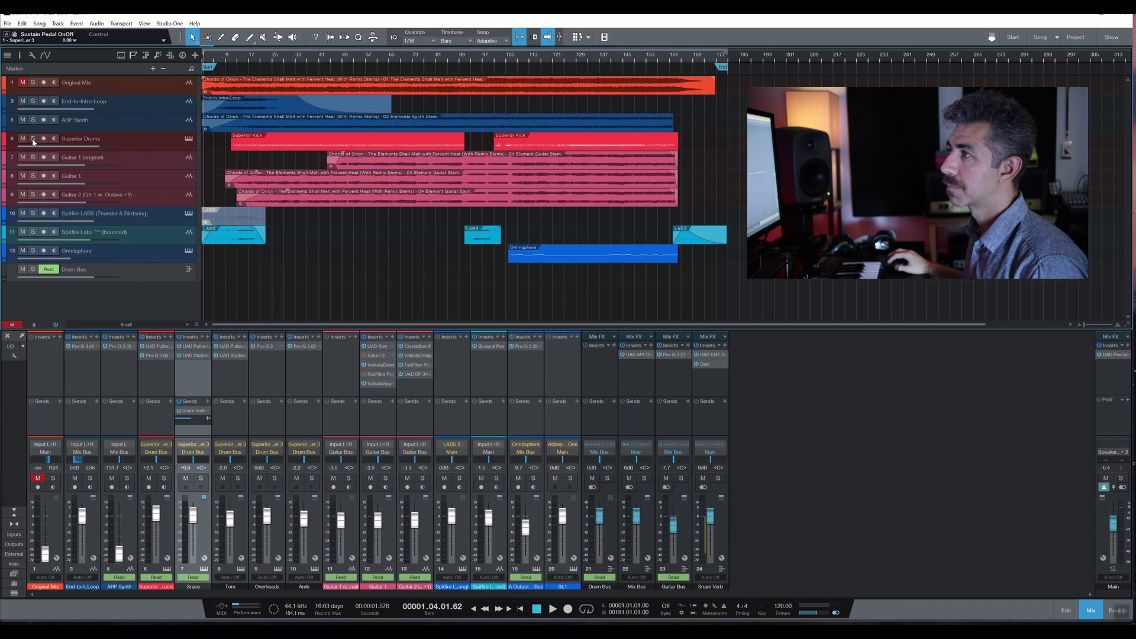
Audition the End-to-Intro-Loop track soloed from the song's start, return the playhead to the beginning, and turn its solo off.
click(33, 102)
key(space)
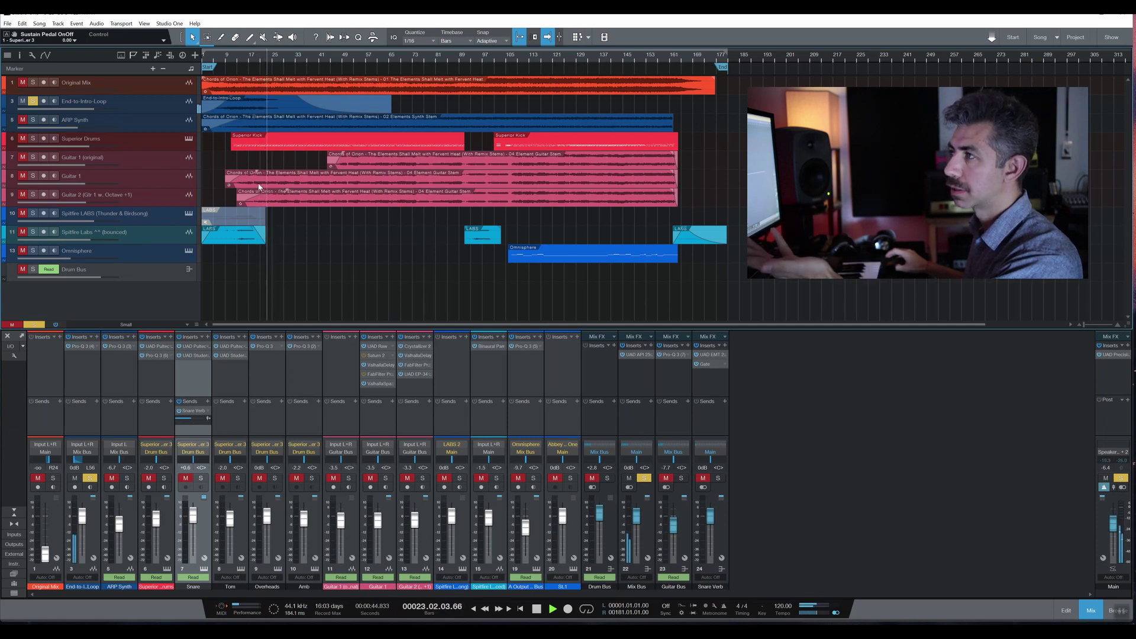
click(536, 609)
click(537, 609)
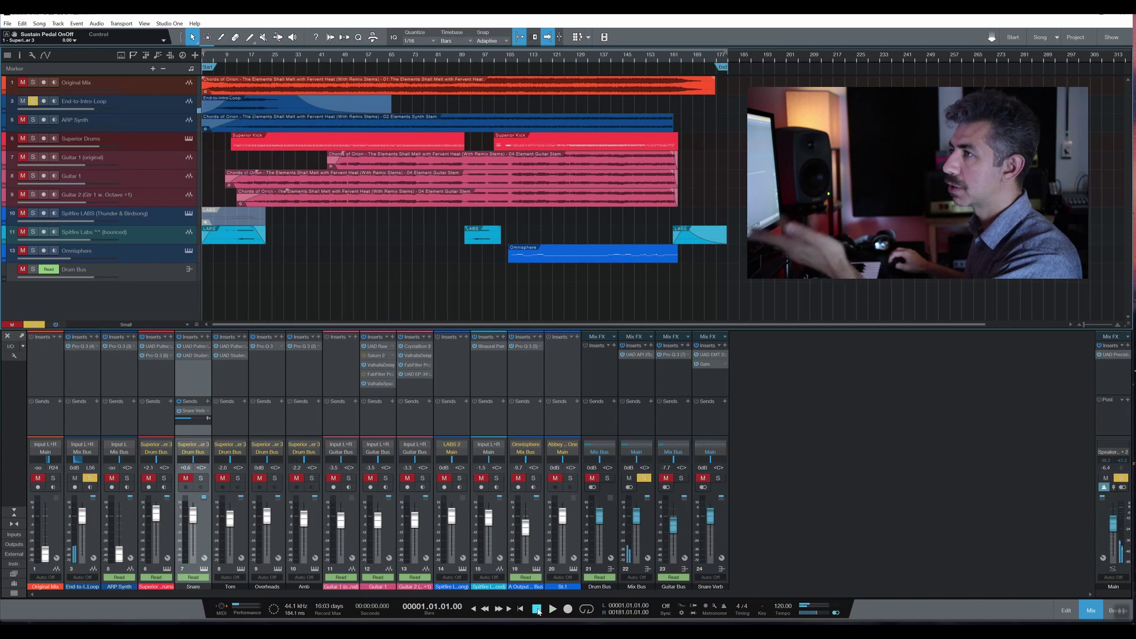
click(32, 101)
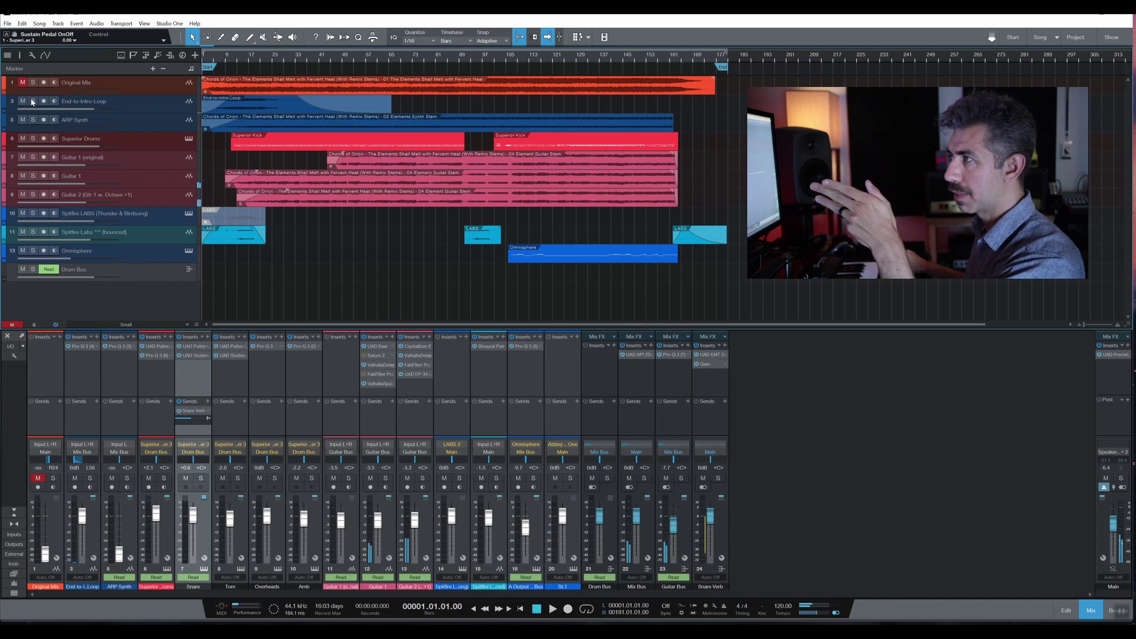
Show the Thunder & Birdsong preset in the LABS 2 instrument, and switch to the browser to view the LABS Organic Textures page.
click(115, 235)
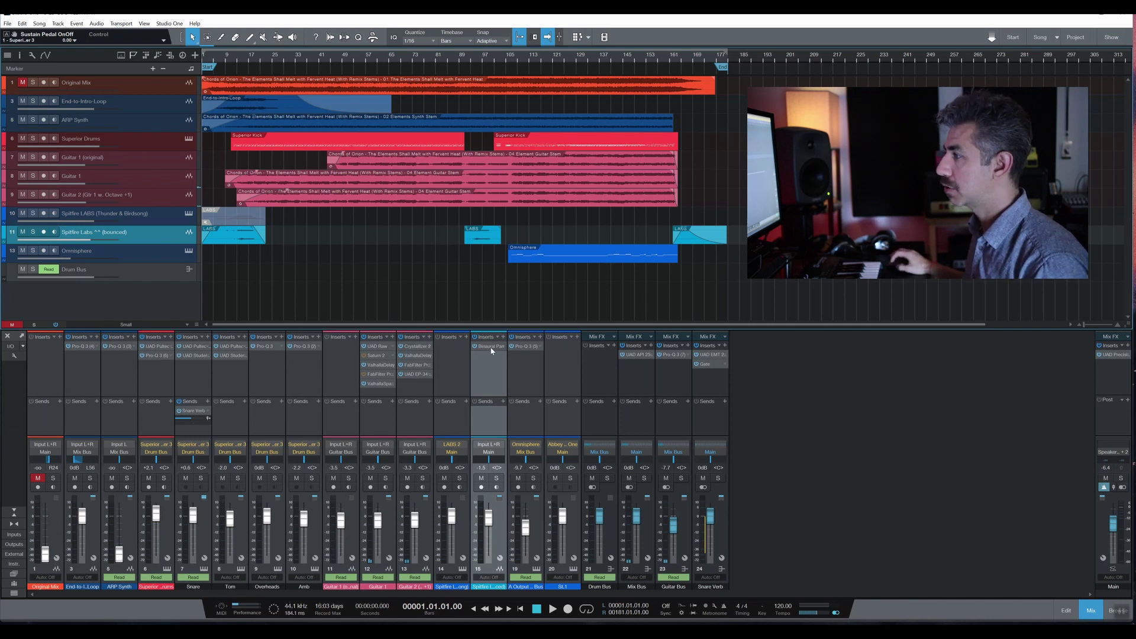
click(451, 444)
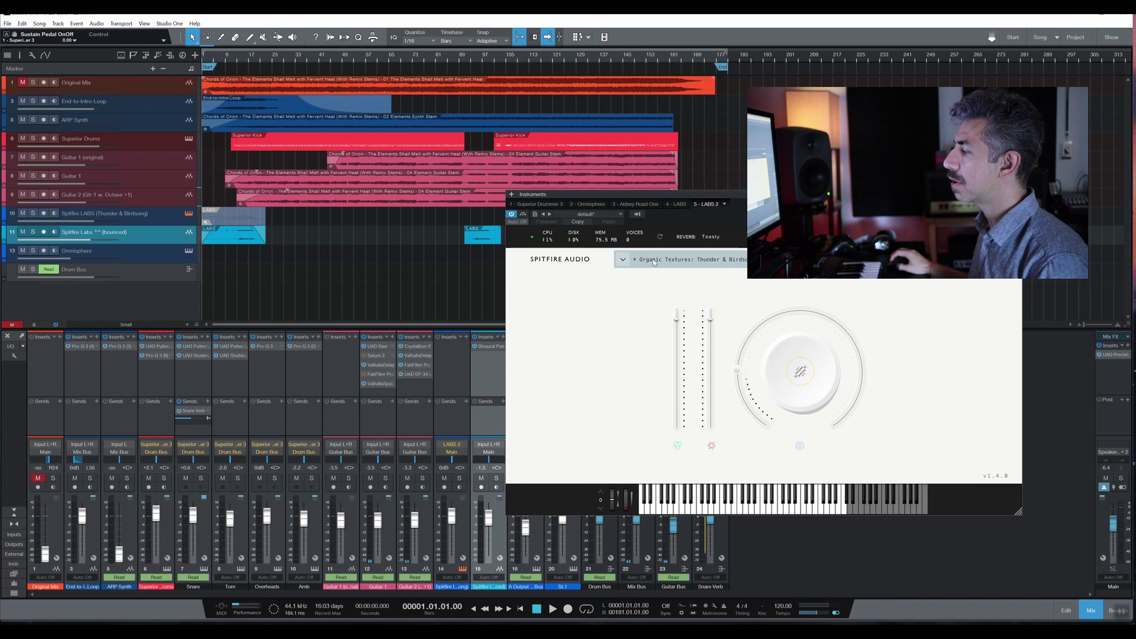
key(alt+Tab)
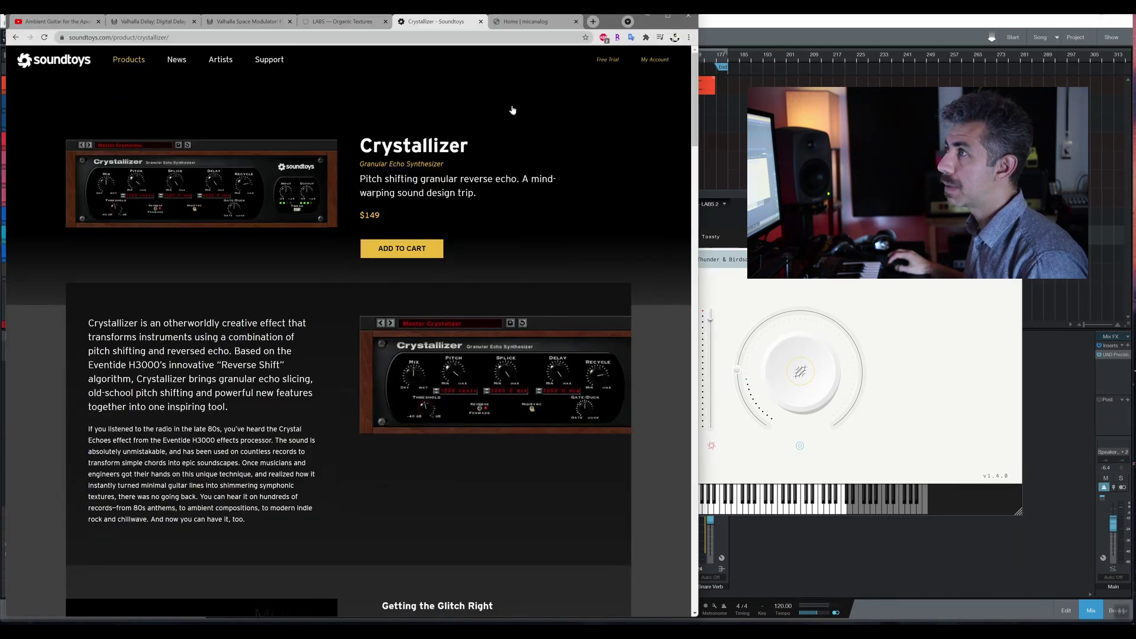
click(325, 23)
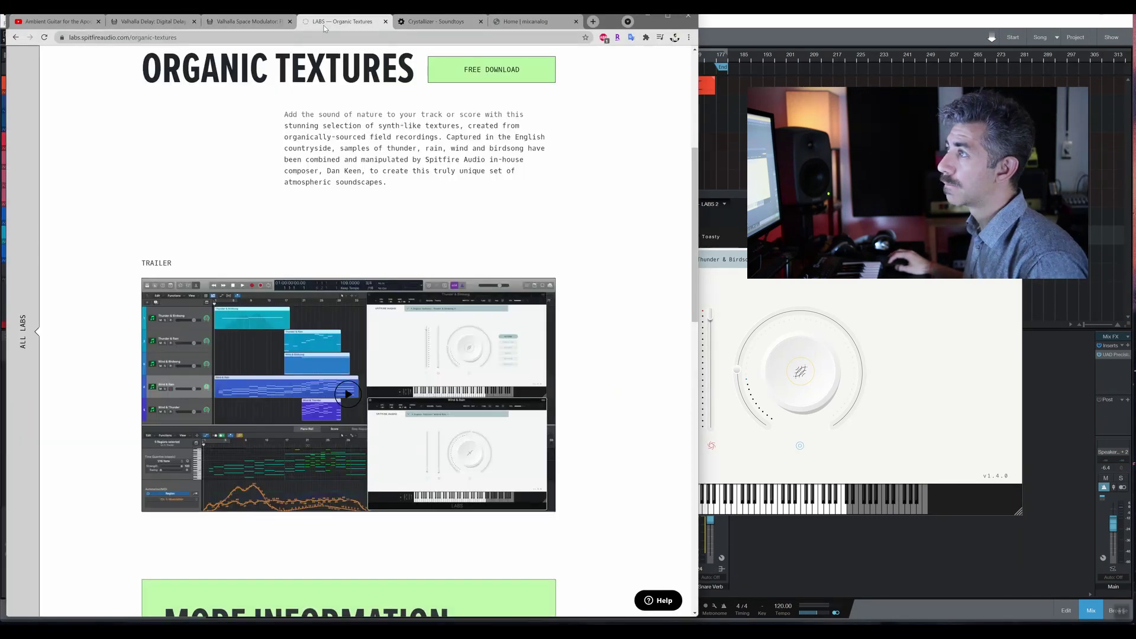
scroll(621, 260, up, 3)
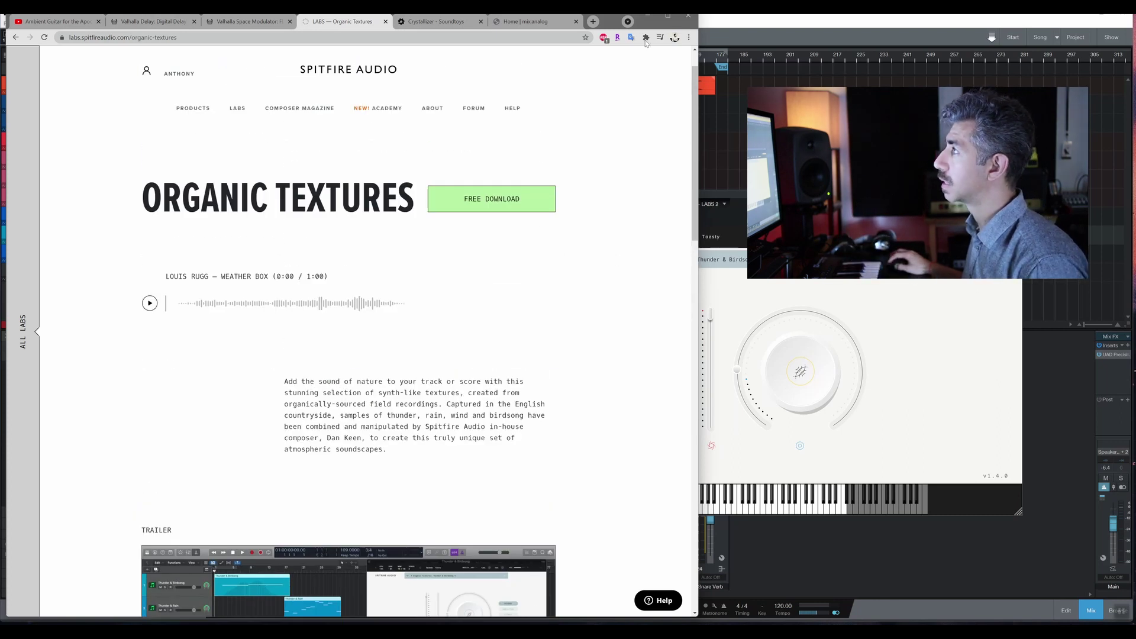
Return to Studio One and audition the bounced Spitfire Labs track soloed, adding the End-to-Intro-Loop track to the solo.
click(647, 18)
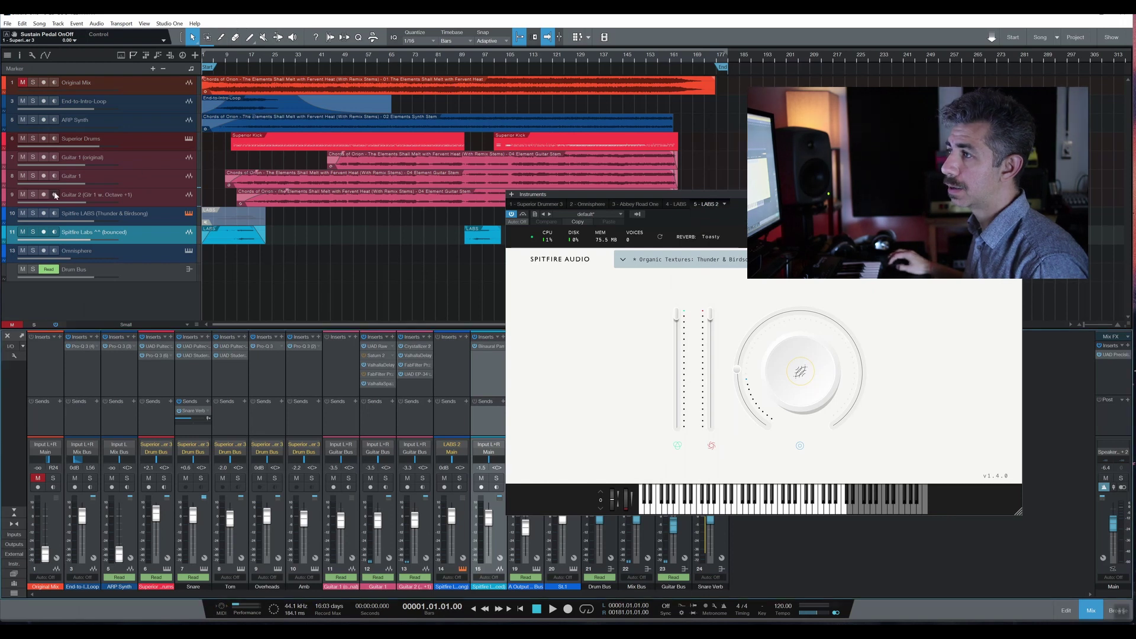
click(33, 232)
key(space)
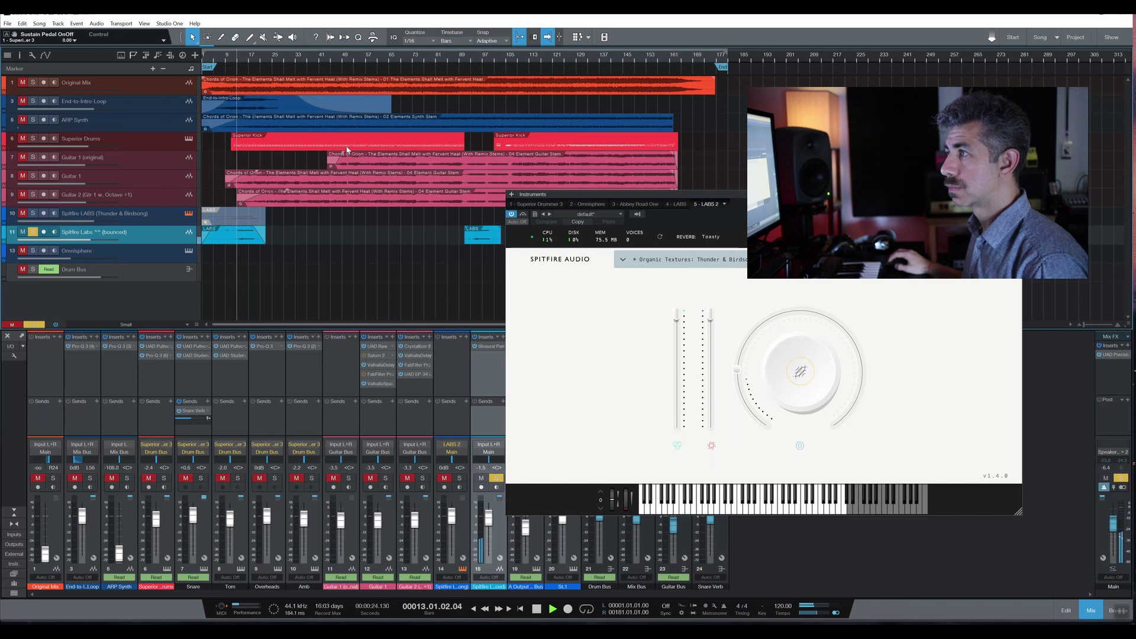
click(32, 101)
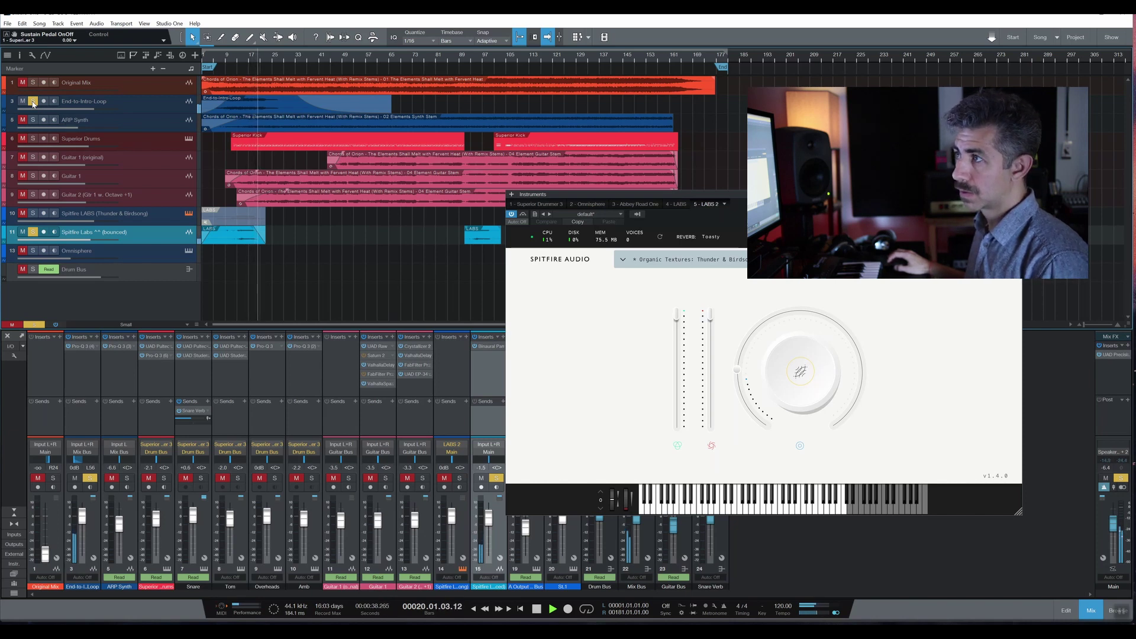
key(space)
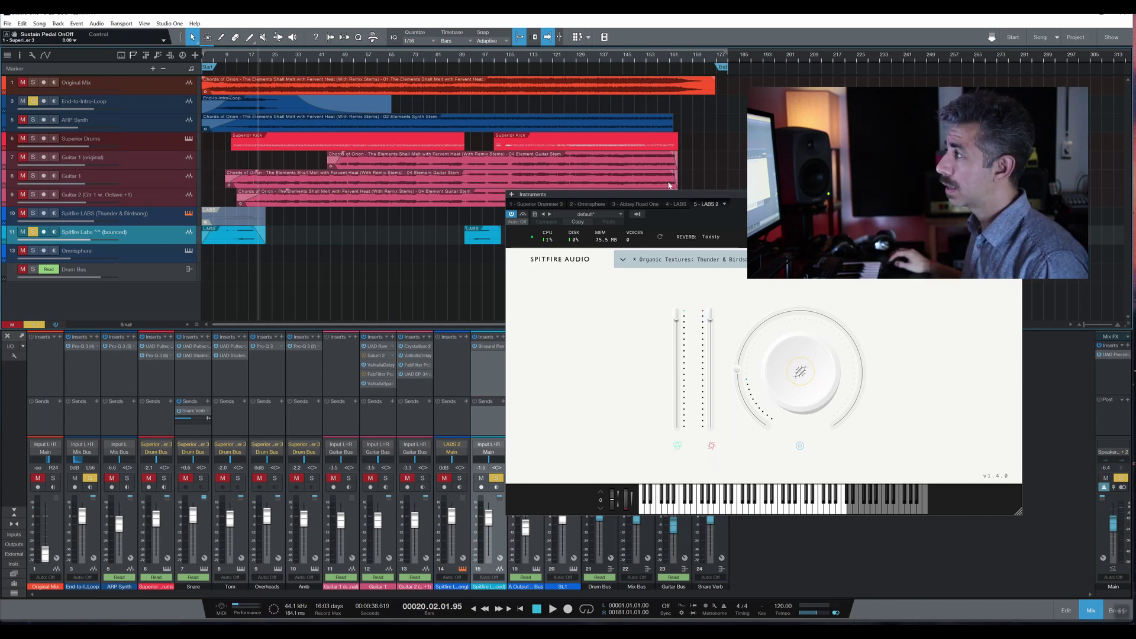
Play the full mix from bar 90 with both track solos turned off, and close the LABS 2 instrument window.
drag(698, 194, 606, 291)
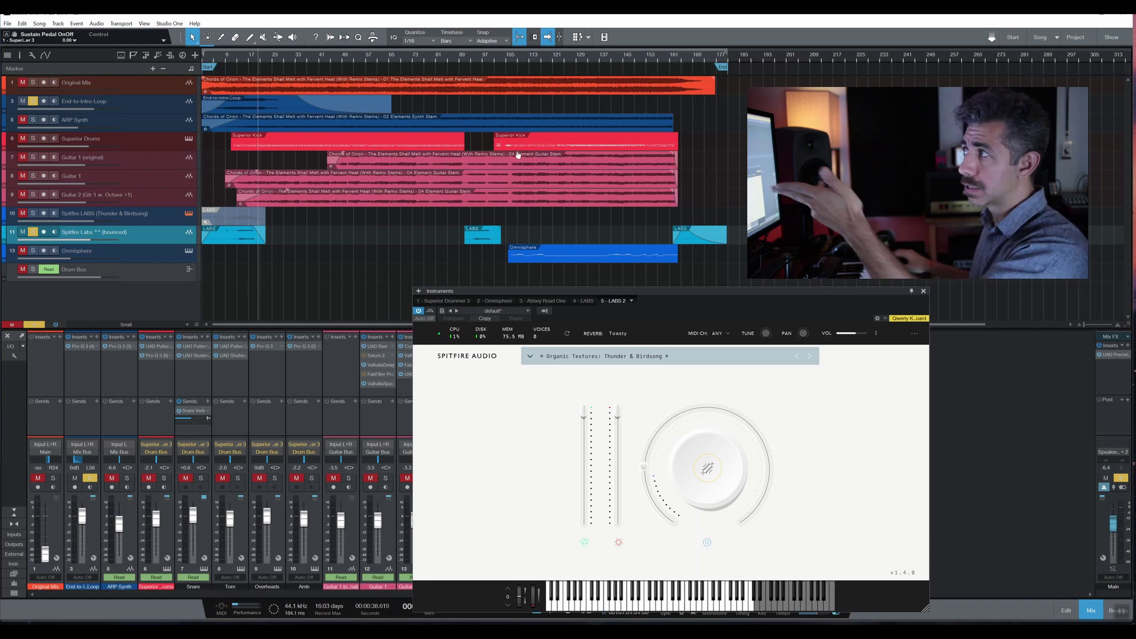
click(462, 61)
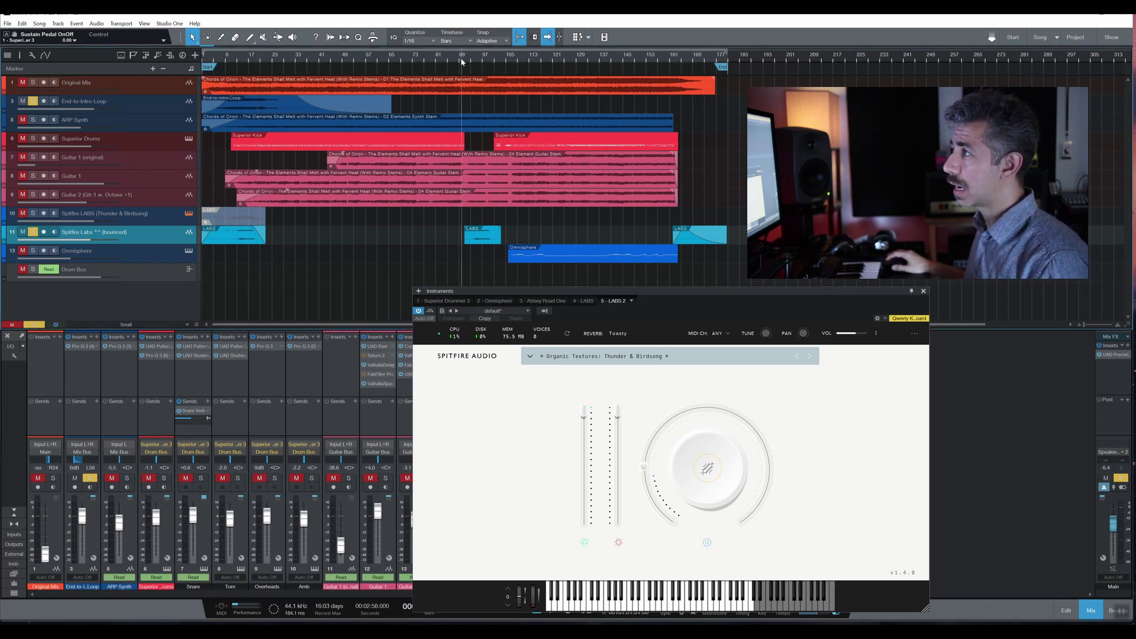
key(space)
click(33, 233)
click(32, 102)
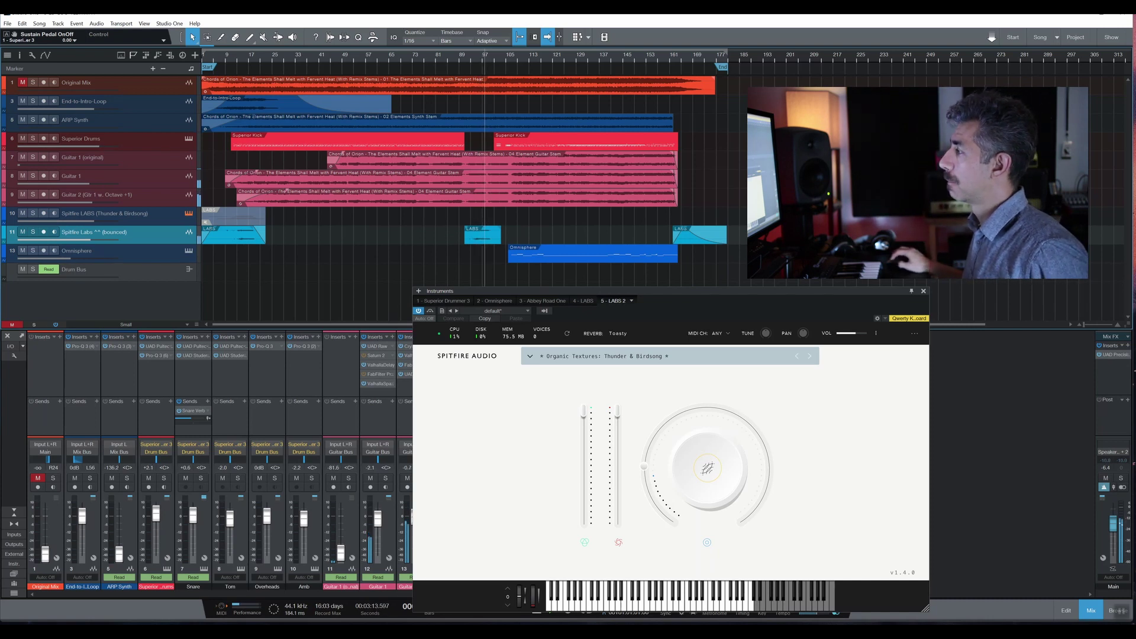
click(924, 292)
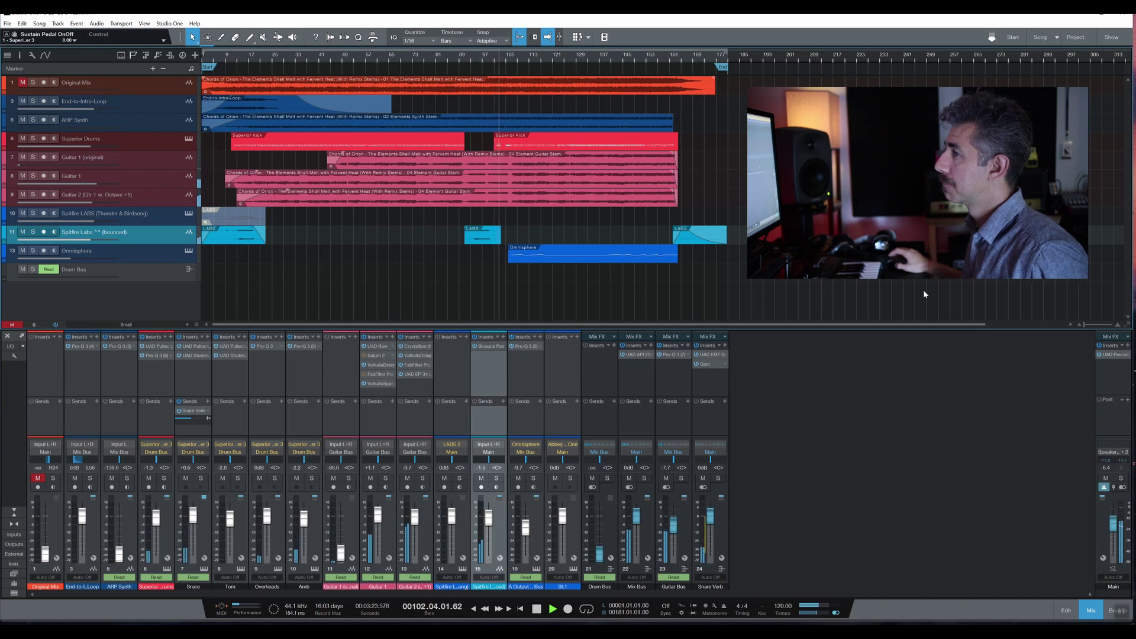
click(536, 610)
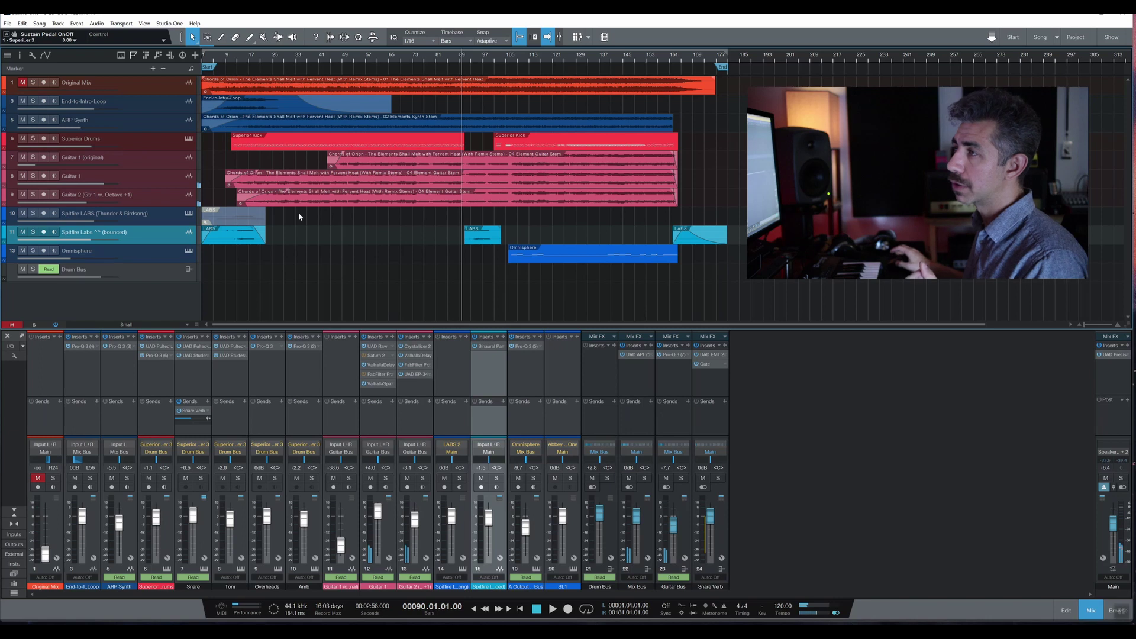
Audition the ARP Synth track soloed from bar 11 and again around bar 90, and turn its solo off.
click(107, 122)
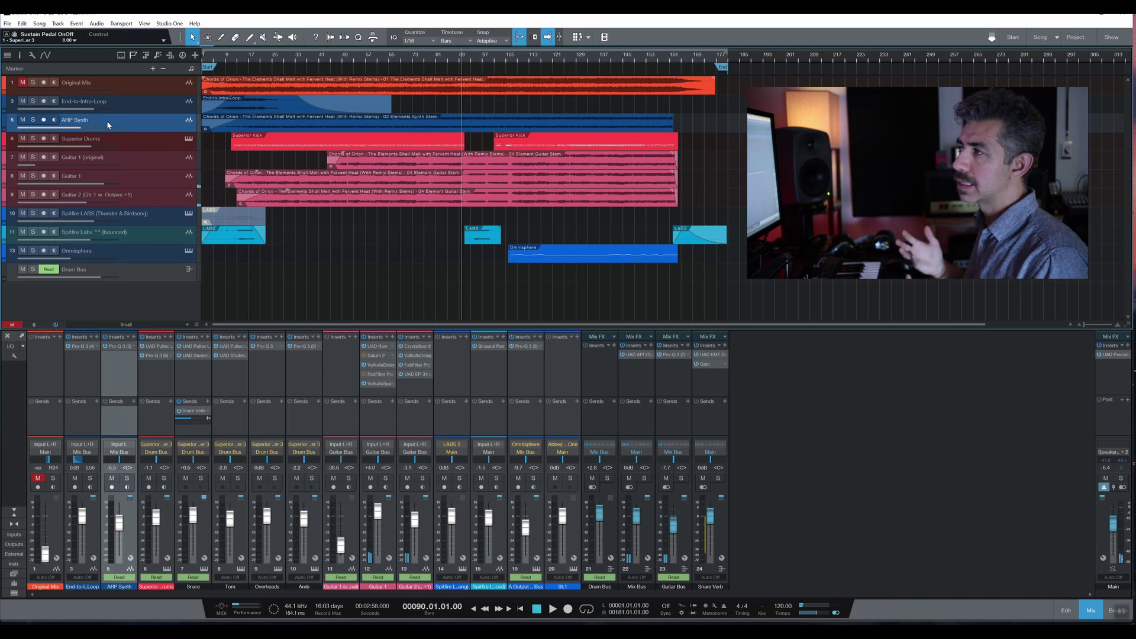
click(232, 59)
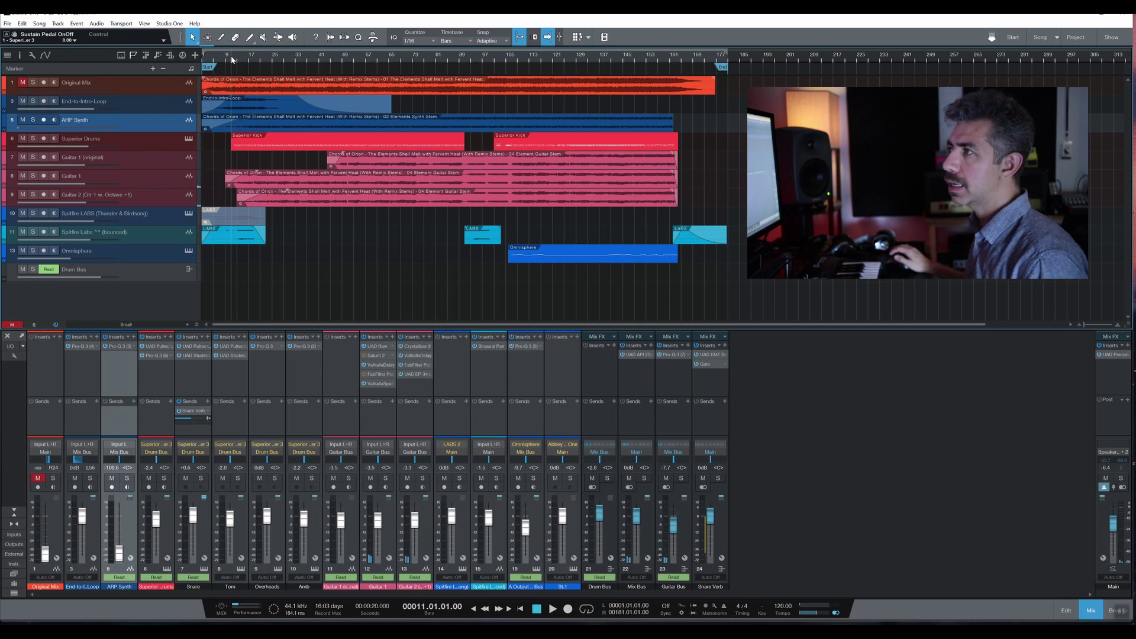
click(33, 120)
key(space)
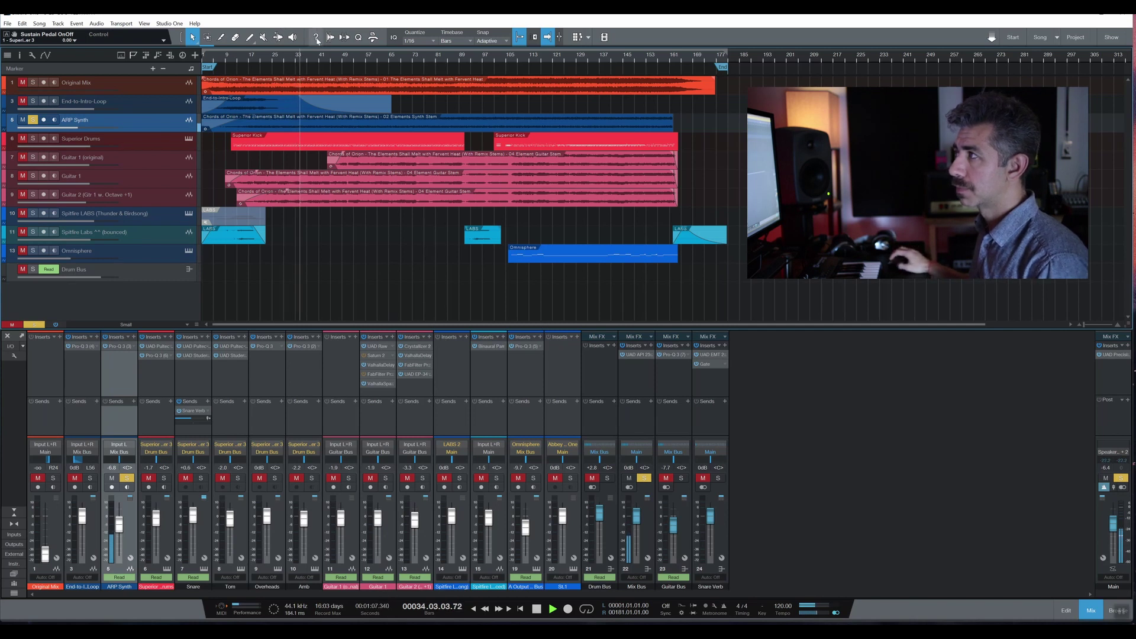
click(456, 58)
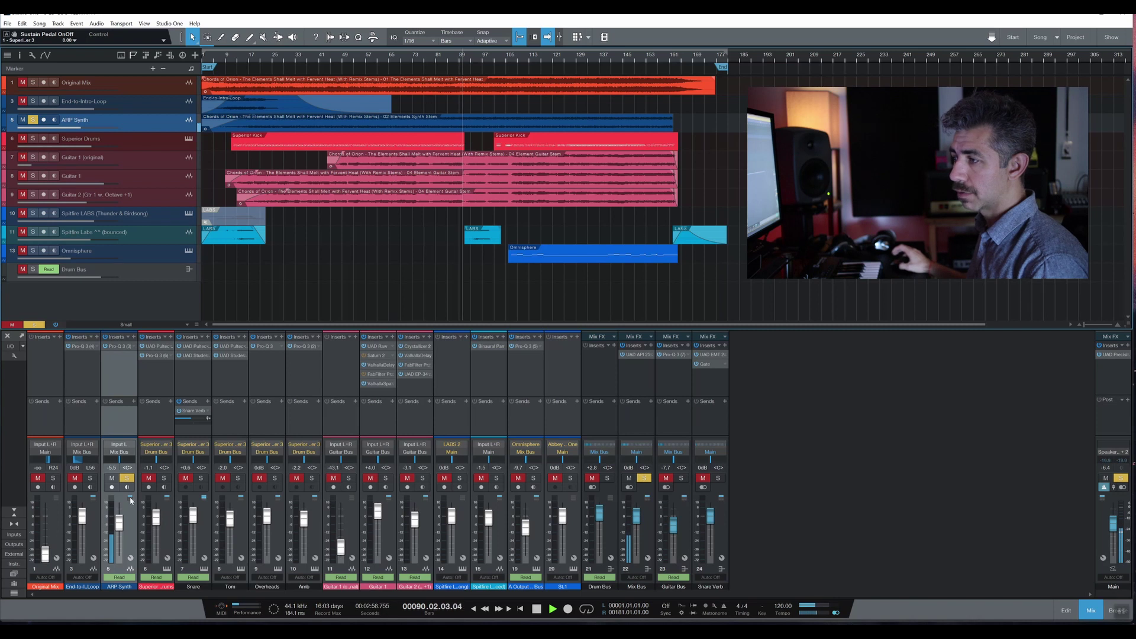
drag(123, 513, 121, 557)
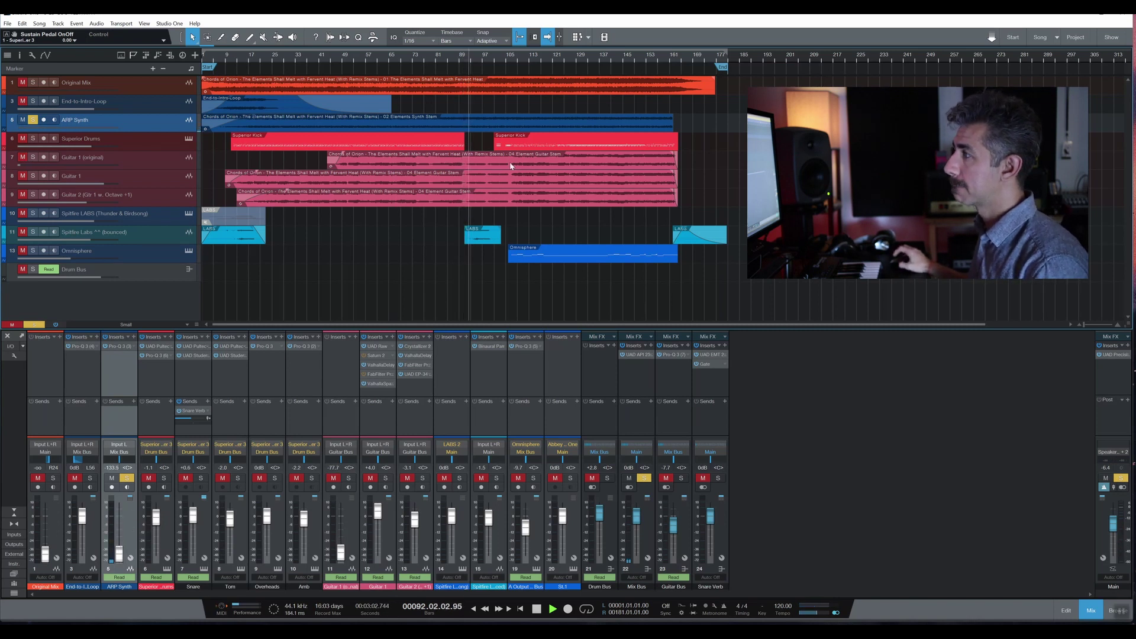
key(space)
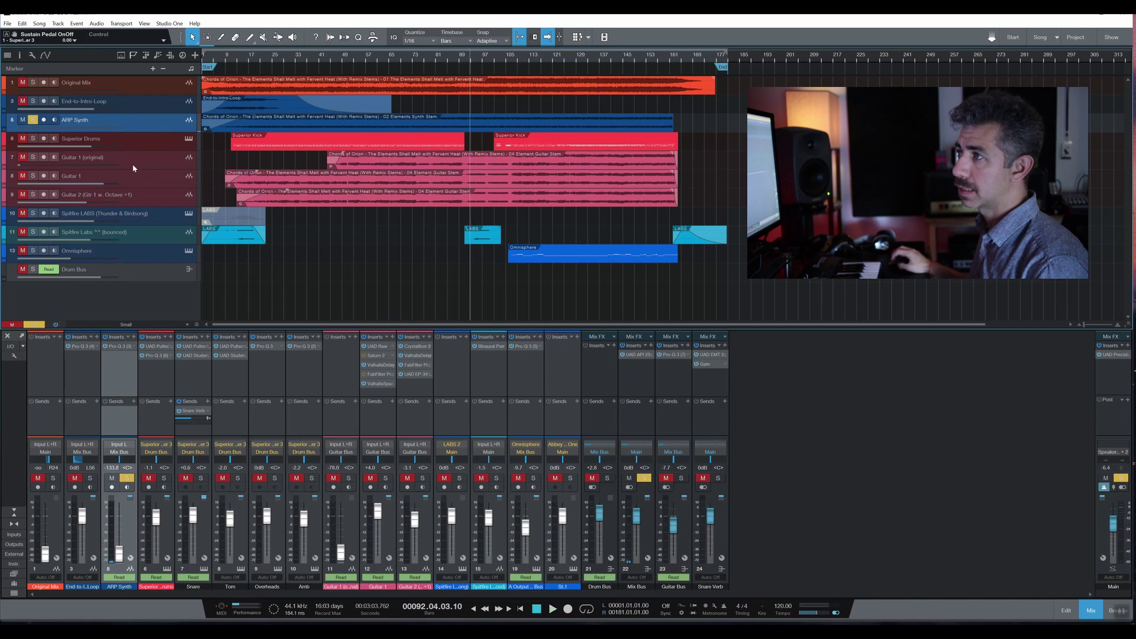
click(33, 120)
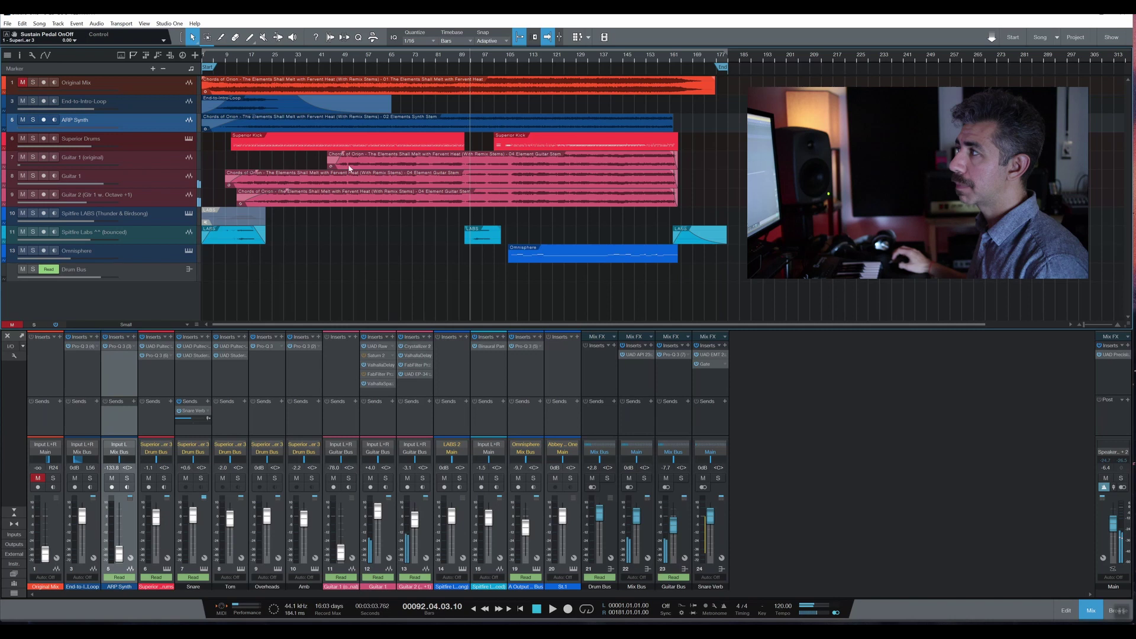
Audition the Omnisphere track soloed from bar 106.
click(504, 61)
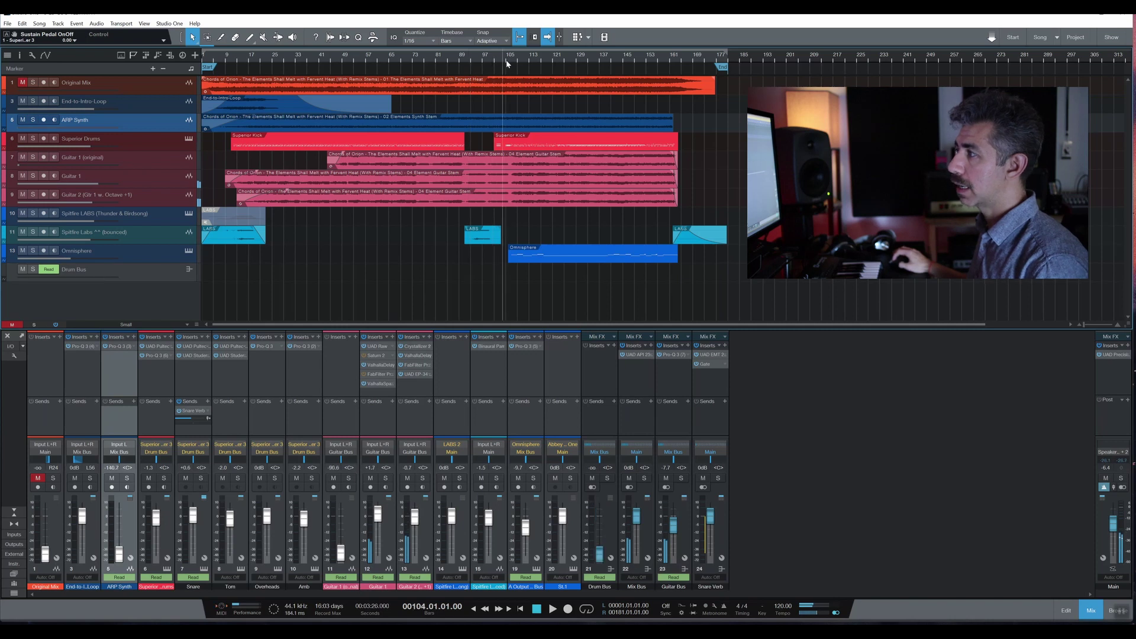
click(33, 251)
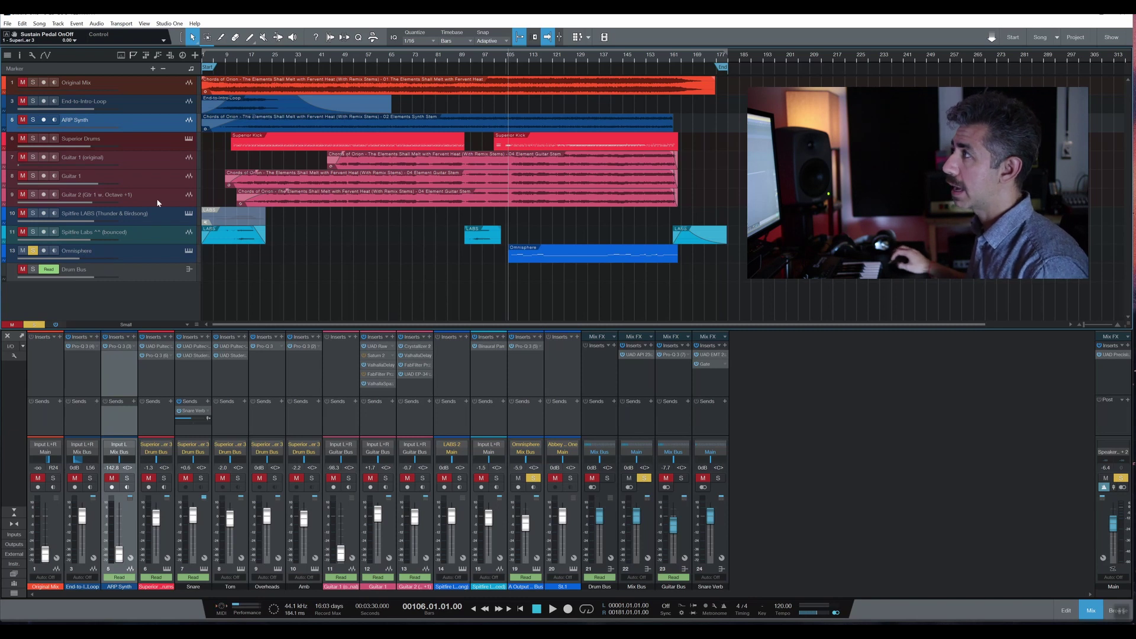
key(space)
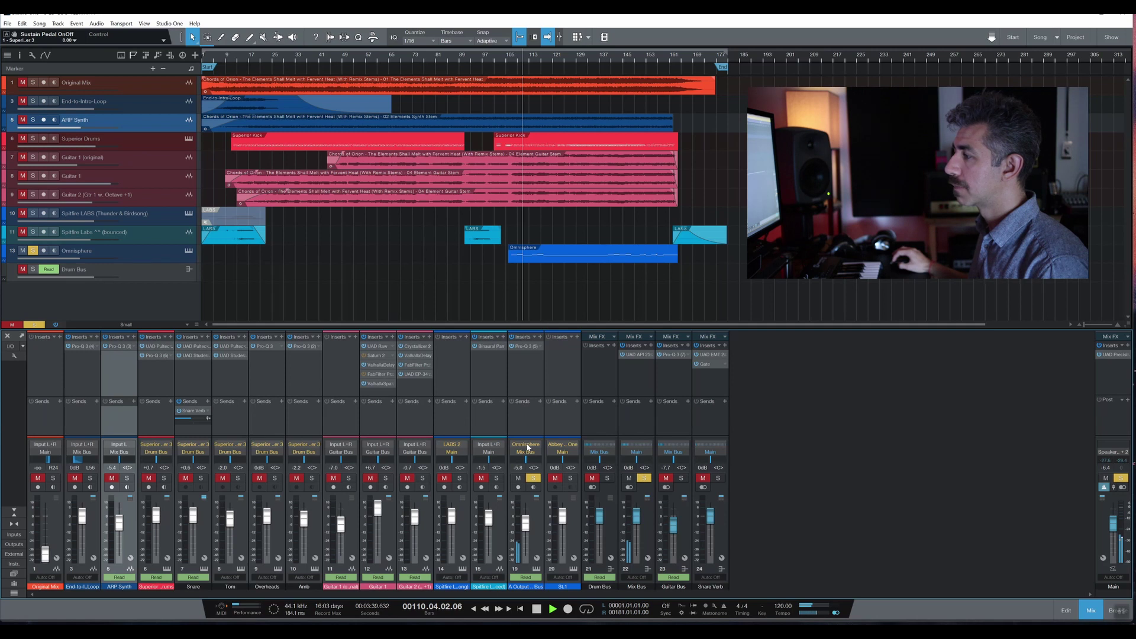
Open the Omnisphere instrument during playback, try the Cramming the Upbeater patch, and load the Computer Freak patch.
click(529, 448)
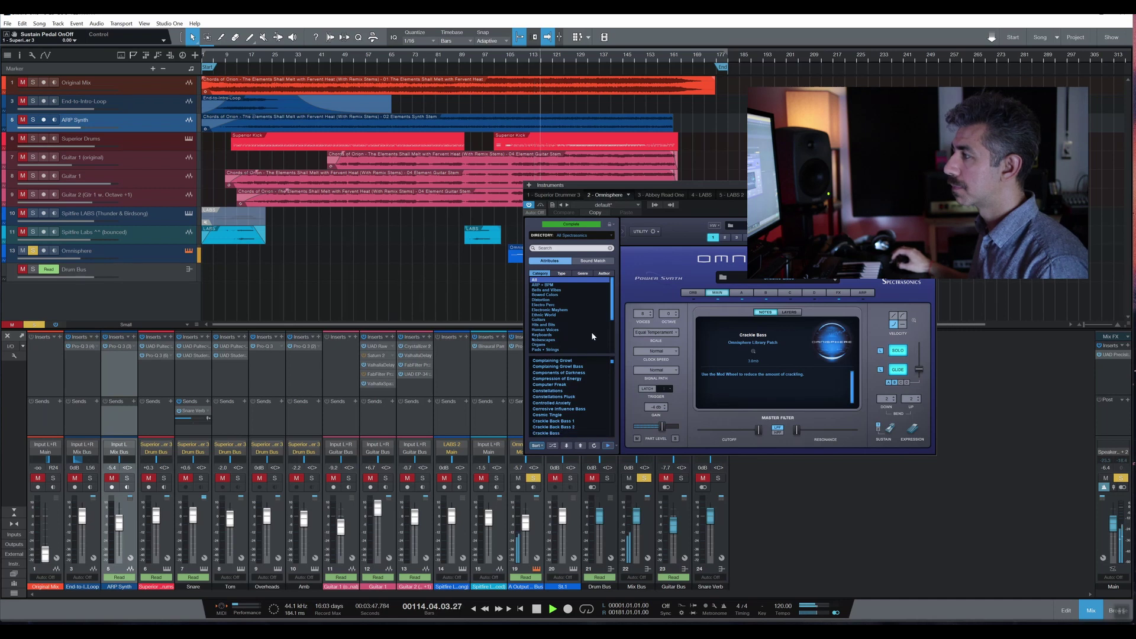
key(Down)
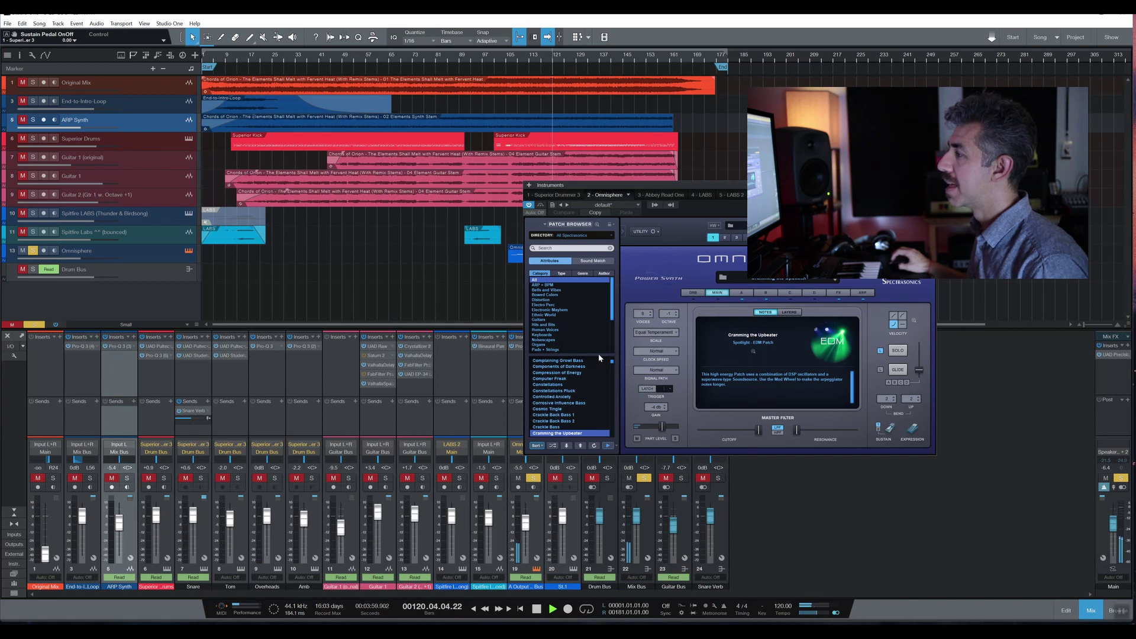
click(576, 379)
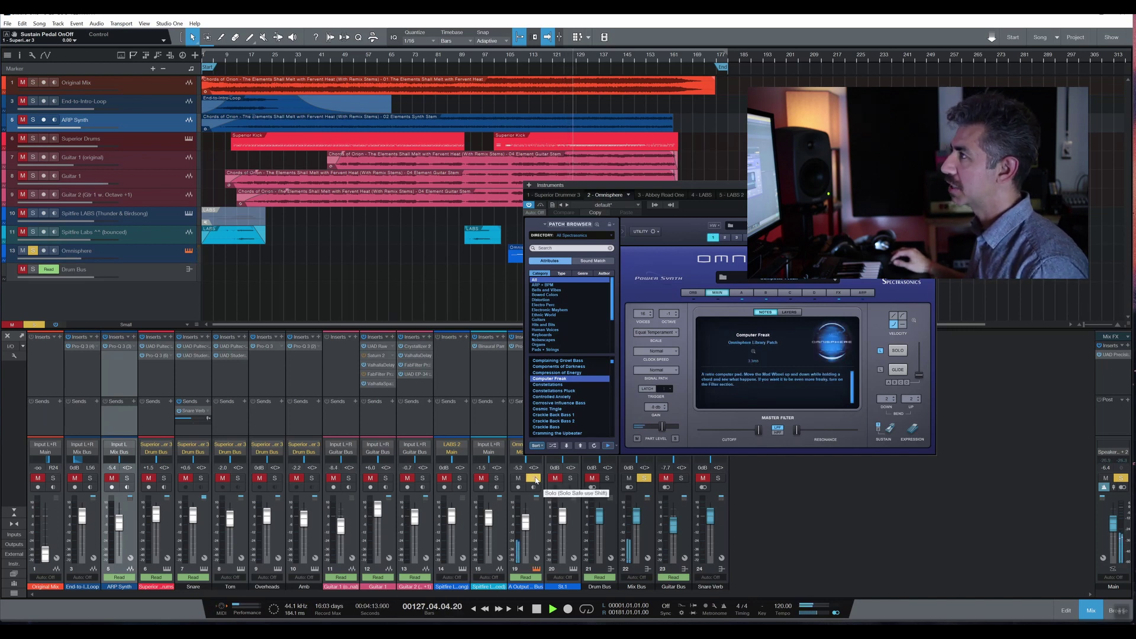
Stop playback and close the Omnisphere window, and mute the Omnisphere track with its solo turned off.
key(space)
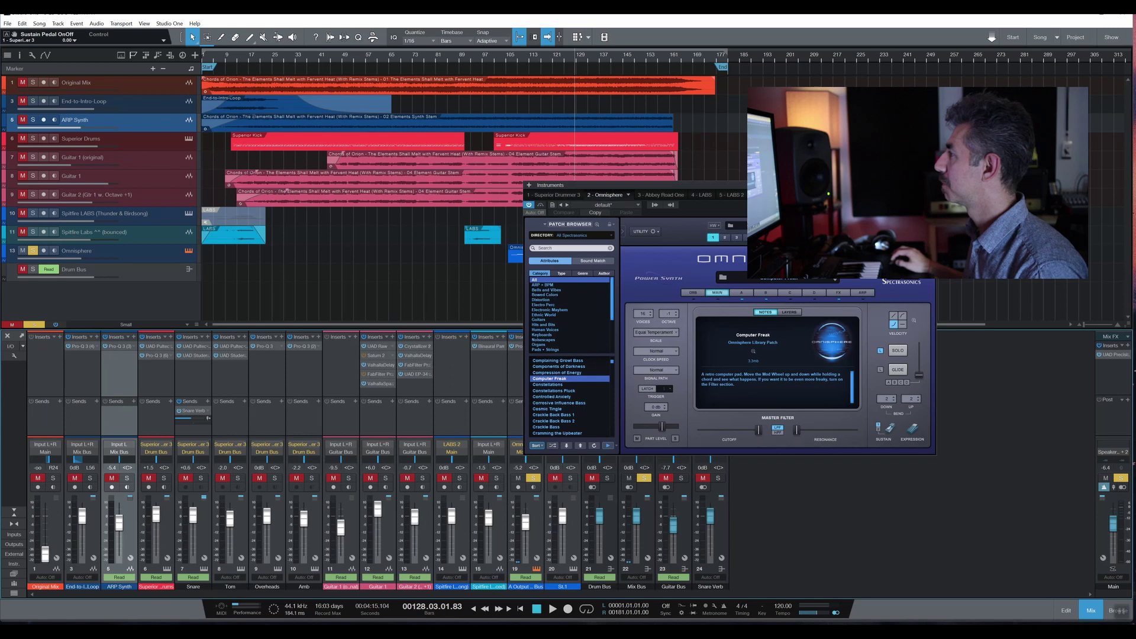
key(F11)
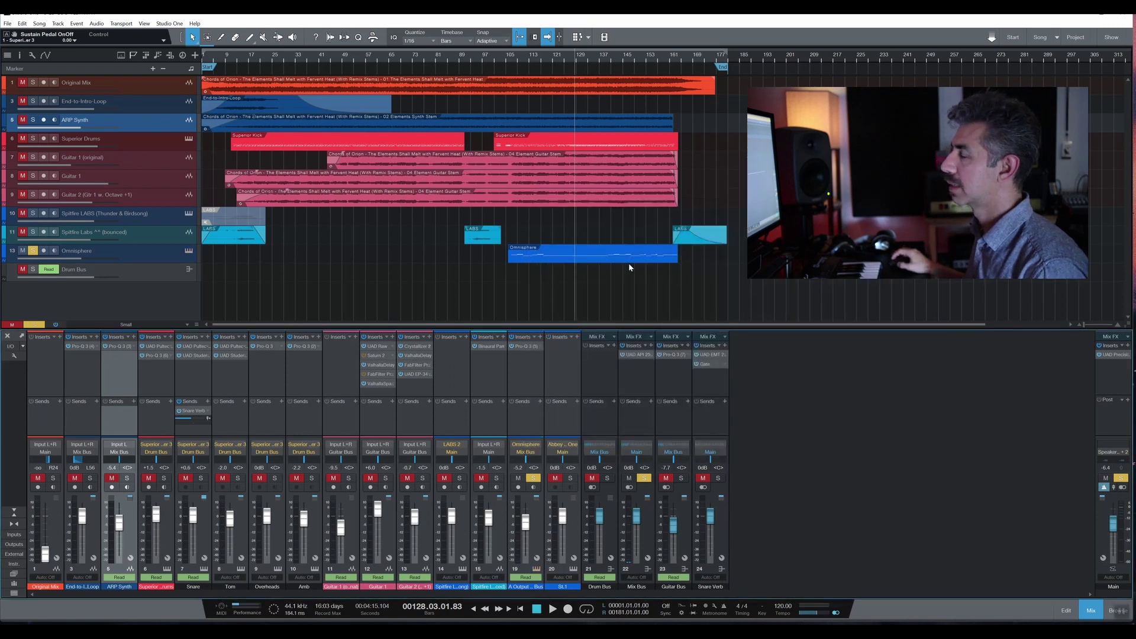
click(33, 251)
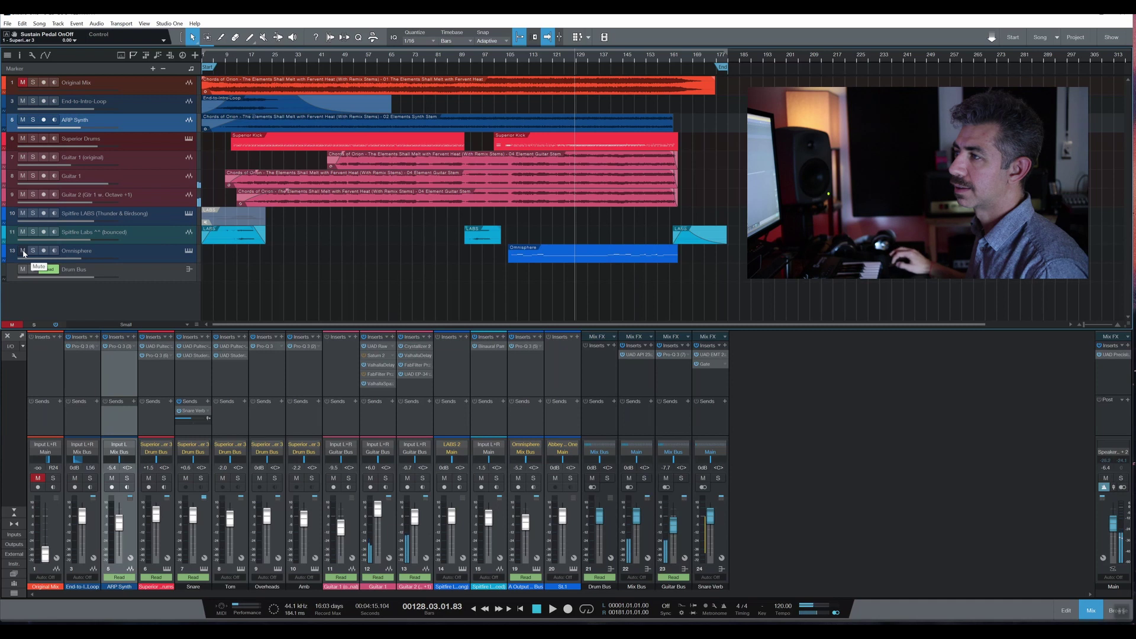
click(23, 251)
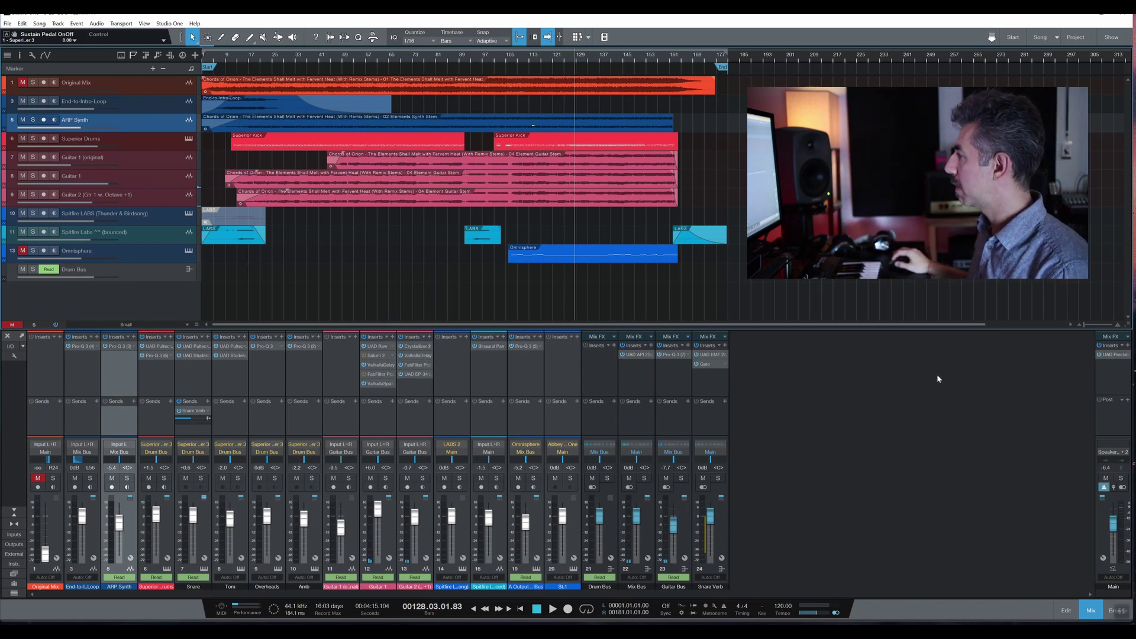
Show the UAD Precision Limiter inserted on the Main output, and close its window.
click(1115, 355)
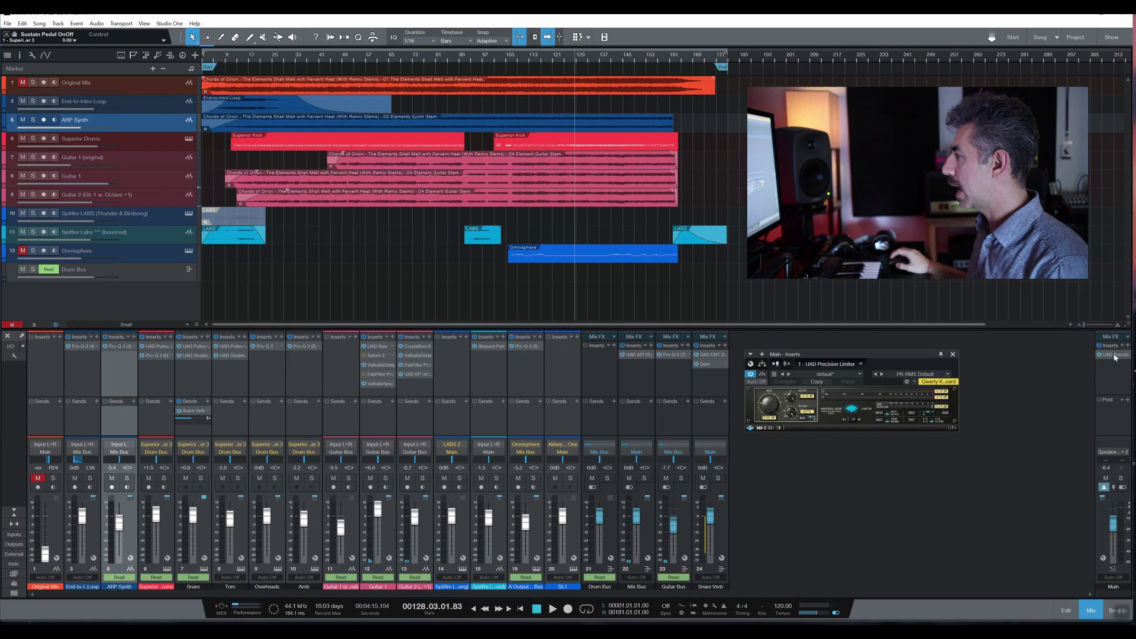
drag(885, 362, 862, 341)
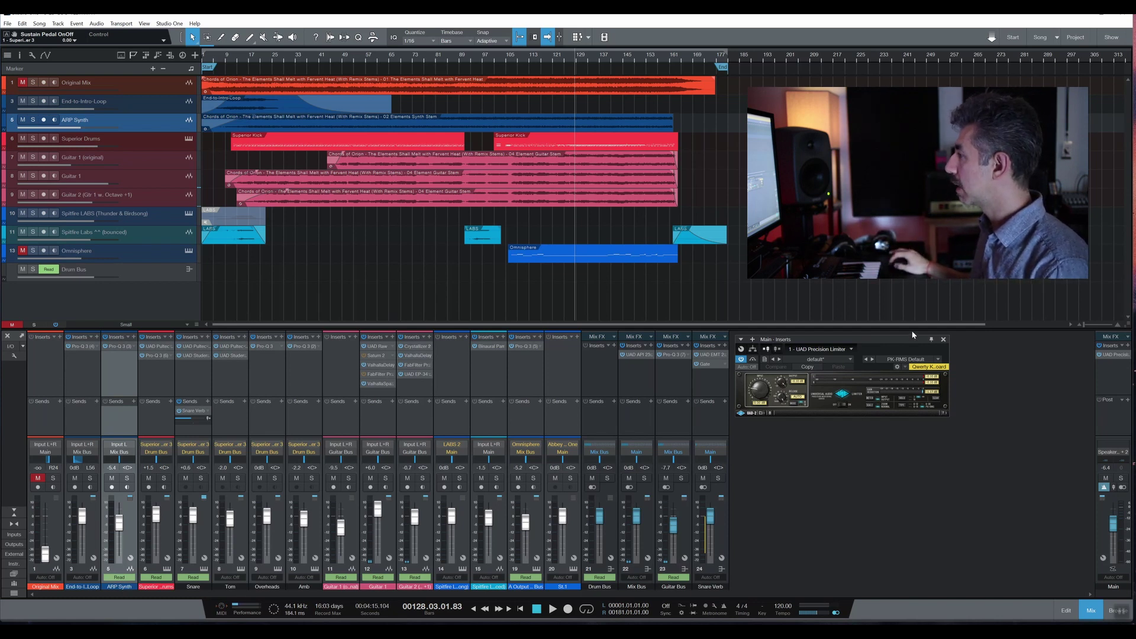
click(943, 339)
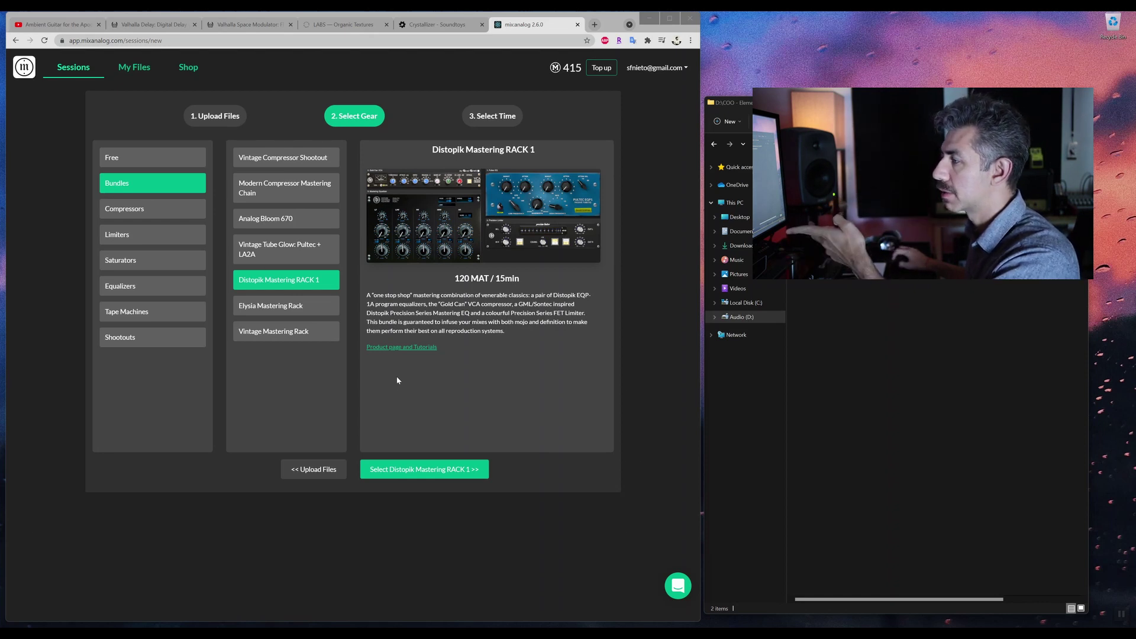
In mixanalog, select the Distopik Mastering RACK 1 bundle for the session and pick today's 17:15 start time.
click(420, 470)
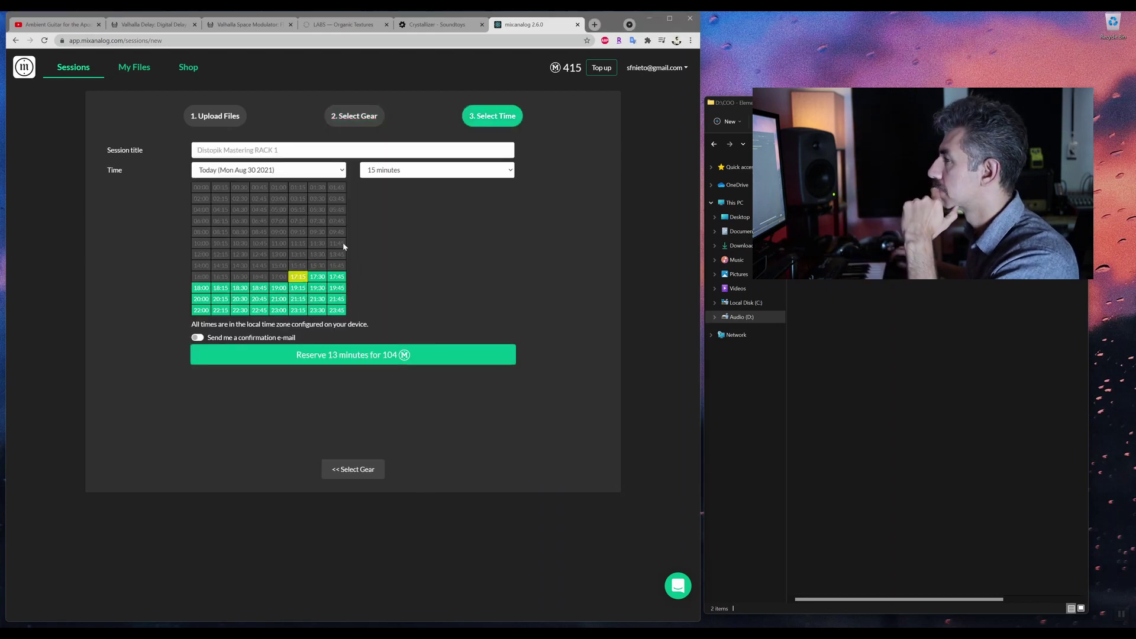
click(295, 278)
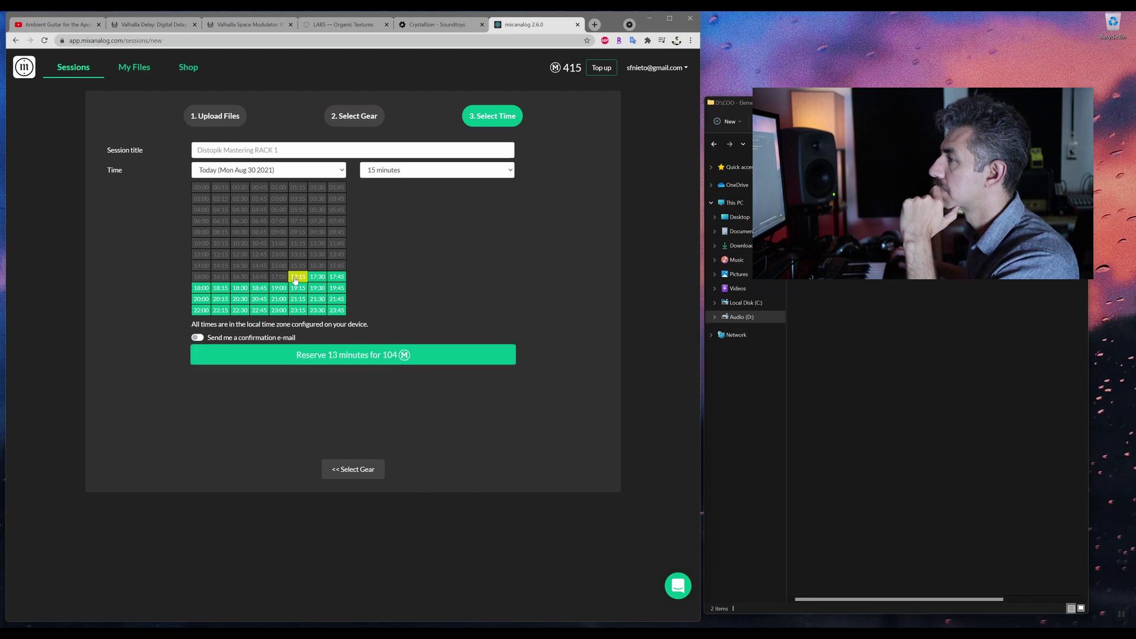
click(314, 281)
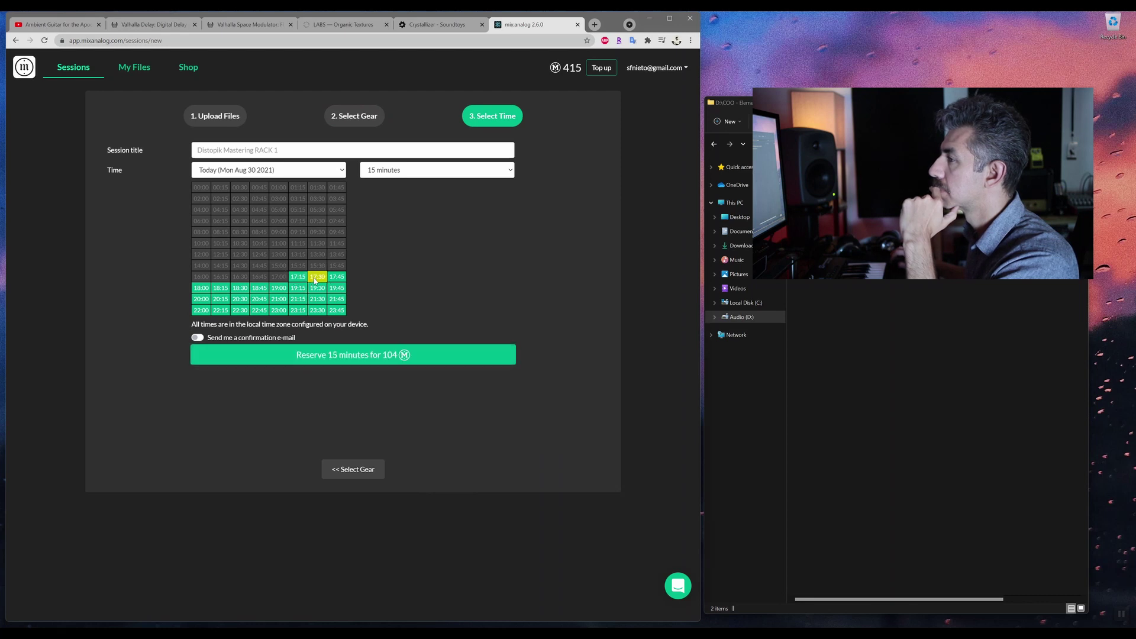
click(301, 280)
Set the mastering session's length to 30 minutes and enable the confirmation e-mail.
click(413, 169)
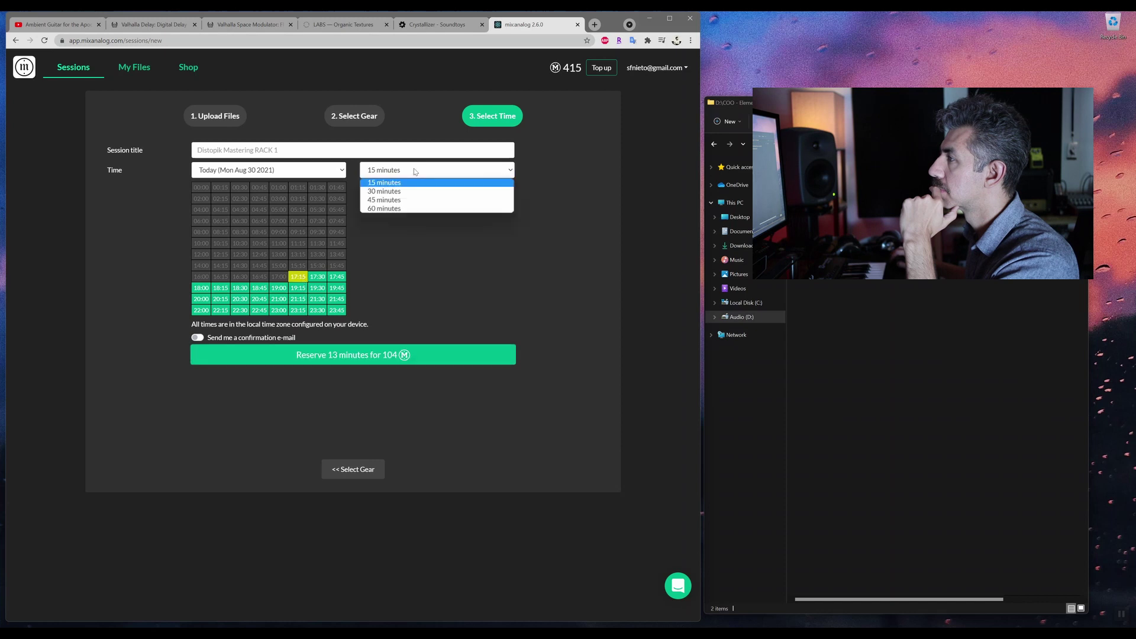
click(414, 185)
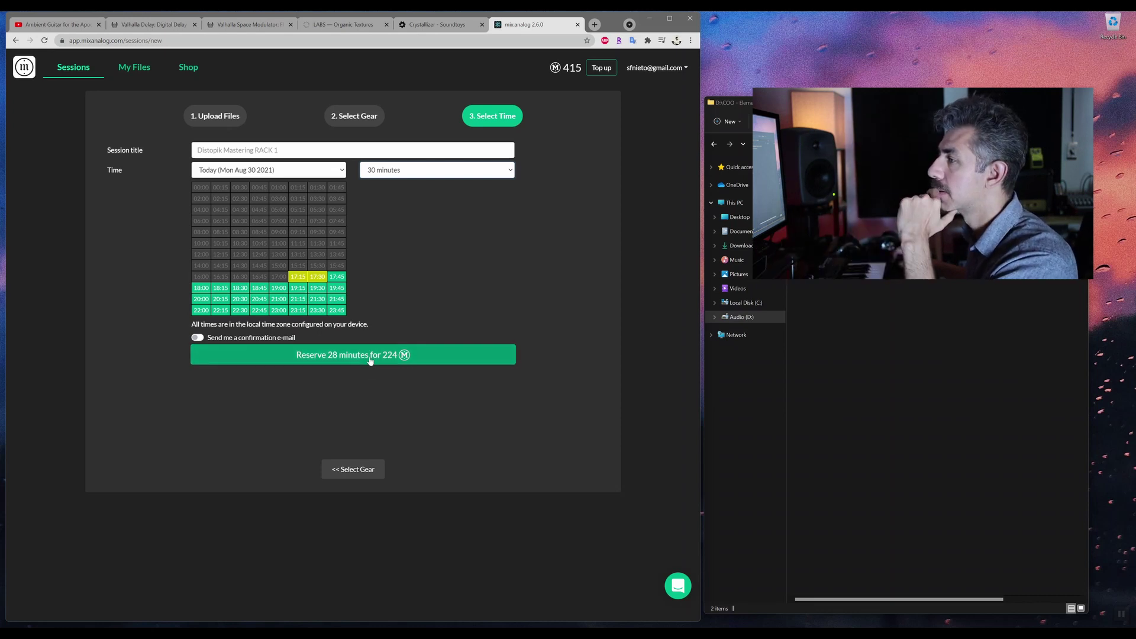
click(260, 339)
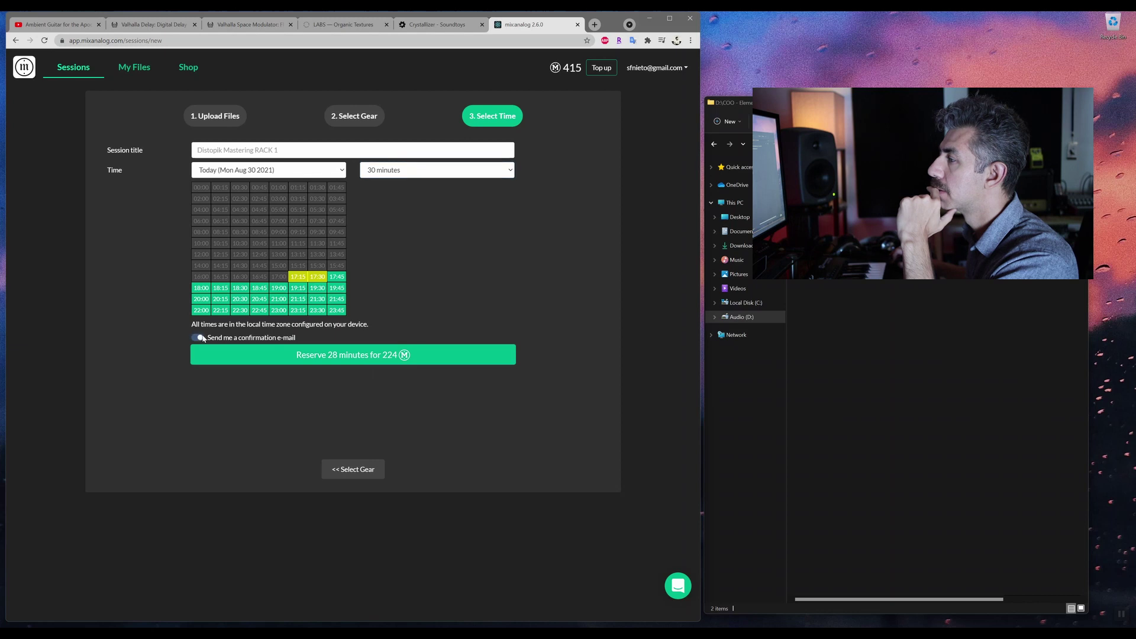
Reserve and start the Distopik Mastering RACK 1 session, and load COO_Remix(Version N).wav as its source.
click(362, 357)
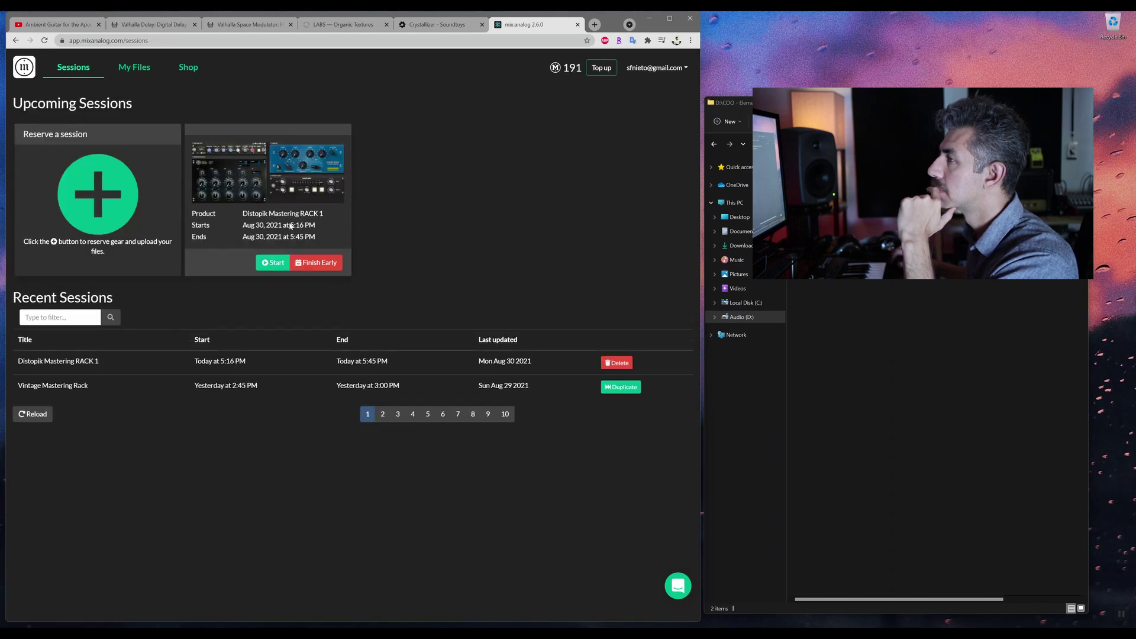
click(274, 266)
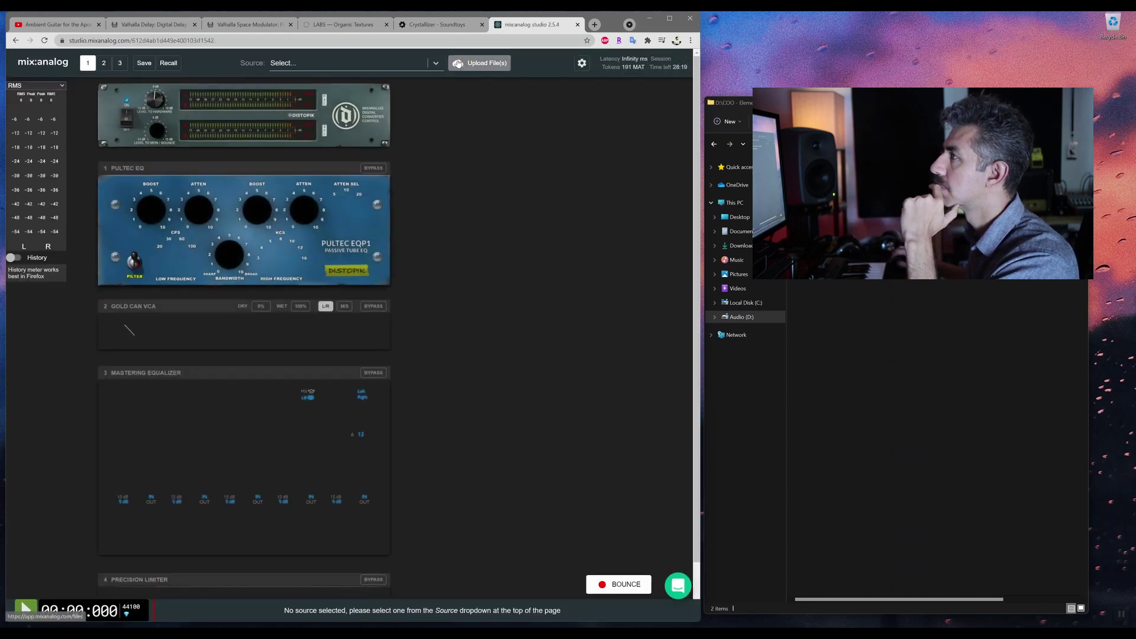
click(436, 61)
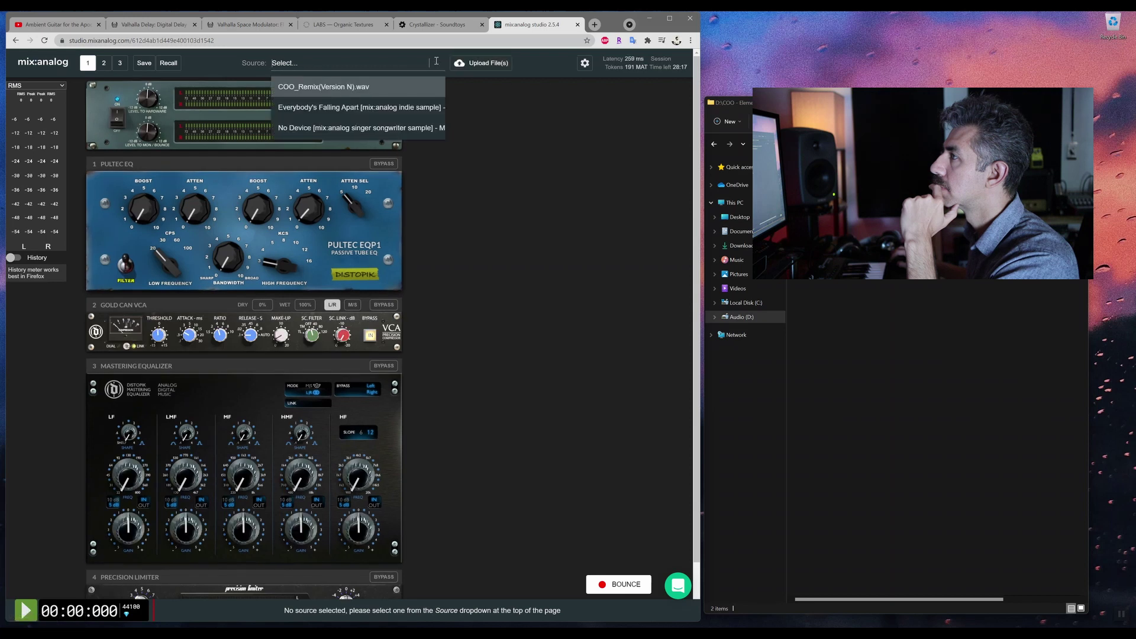
click(374, 88)
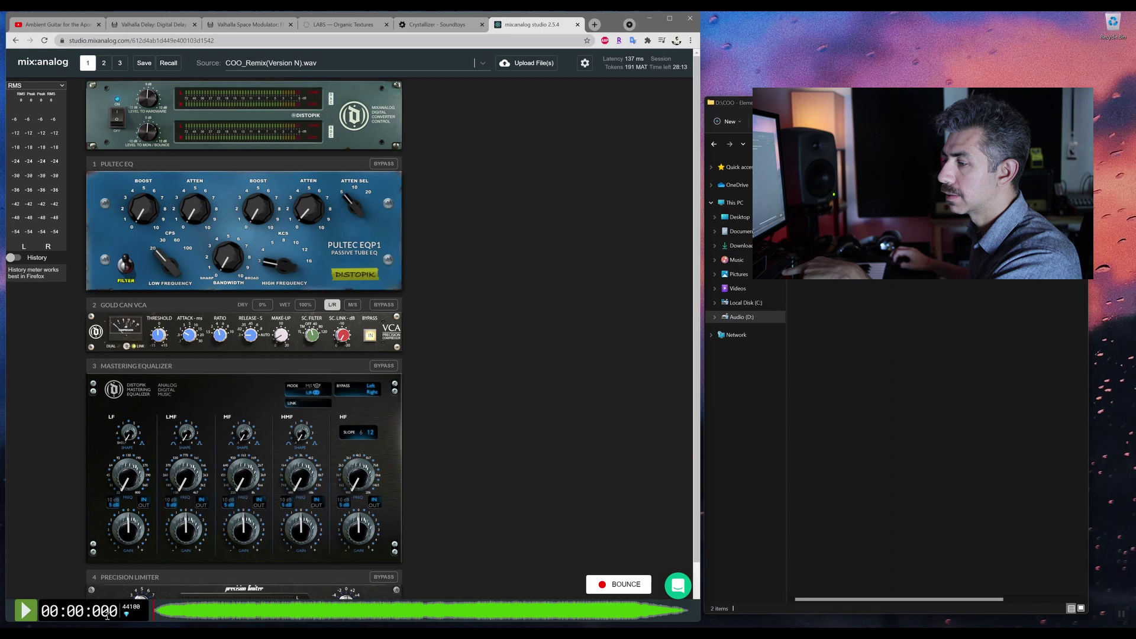
Play the remix through the rack, skipping ahead to sections past its middle to audition them.
click(25, 609)
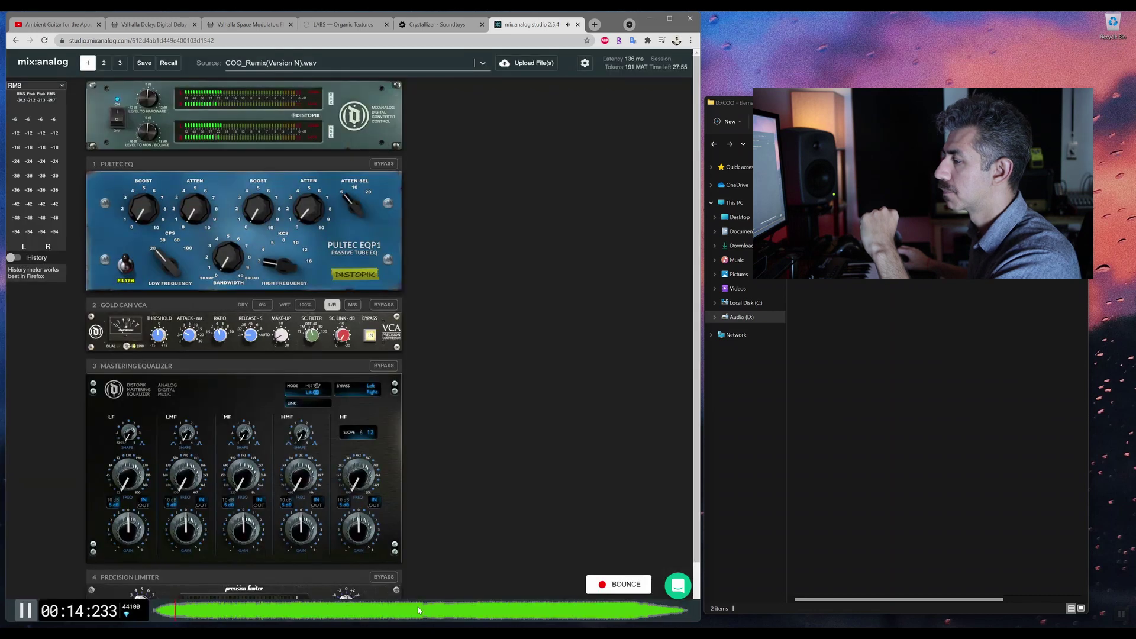
click(417, 606)
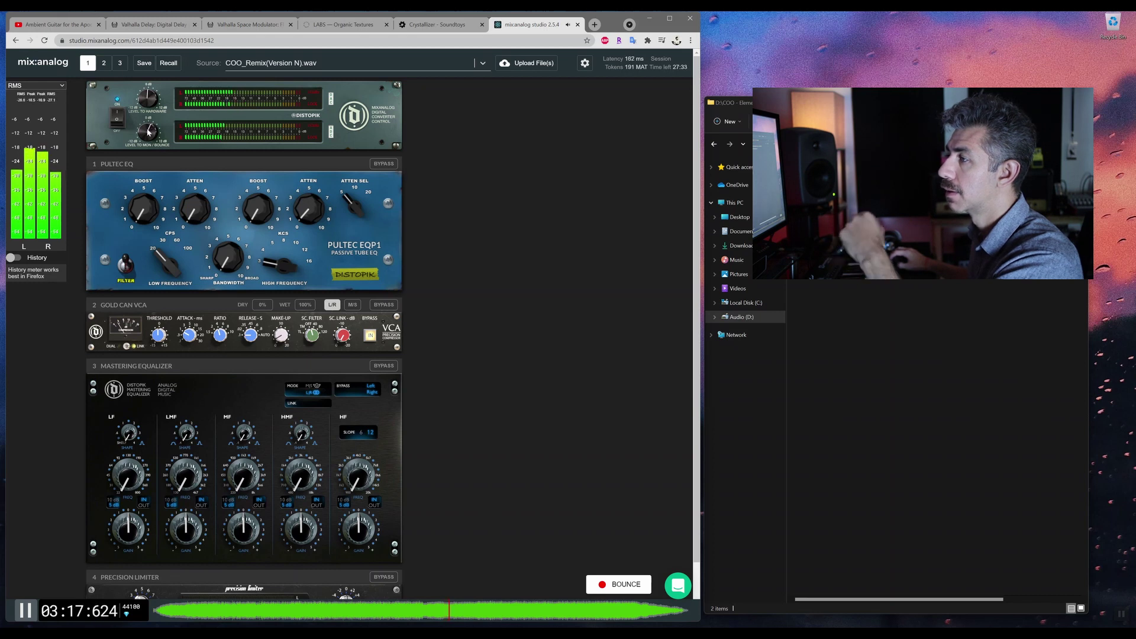
click(487, 611)
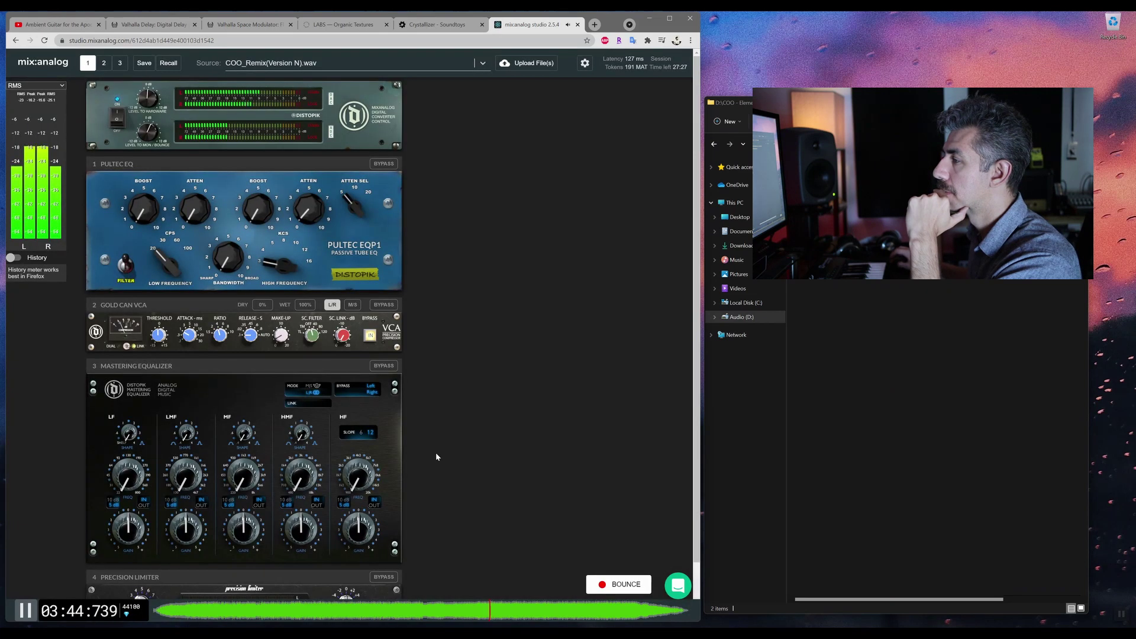
Switch the Mastering Equalizer from left/right to mid/side mode so that both channels have separate controls.
click(315, 386)
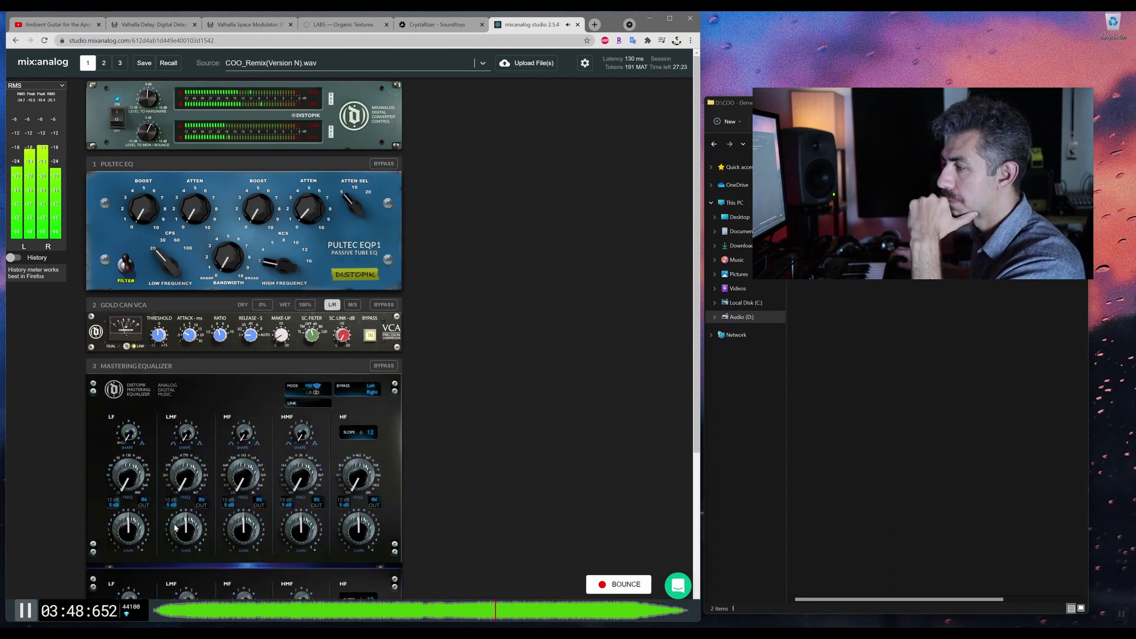
scroll(479, 452, down, 3)
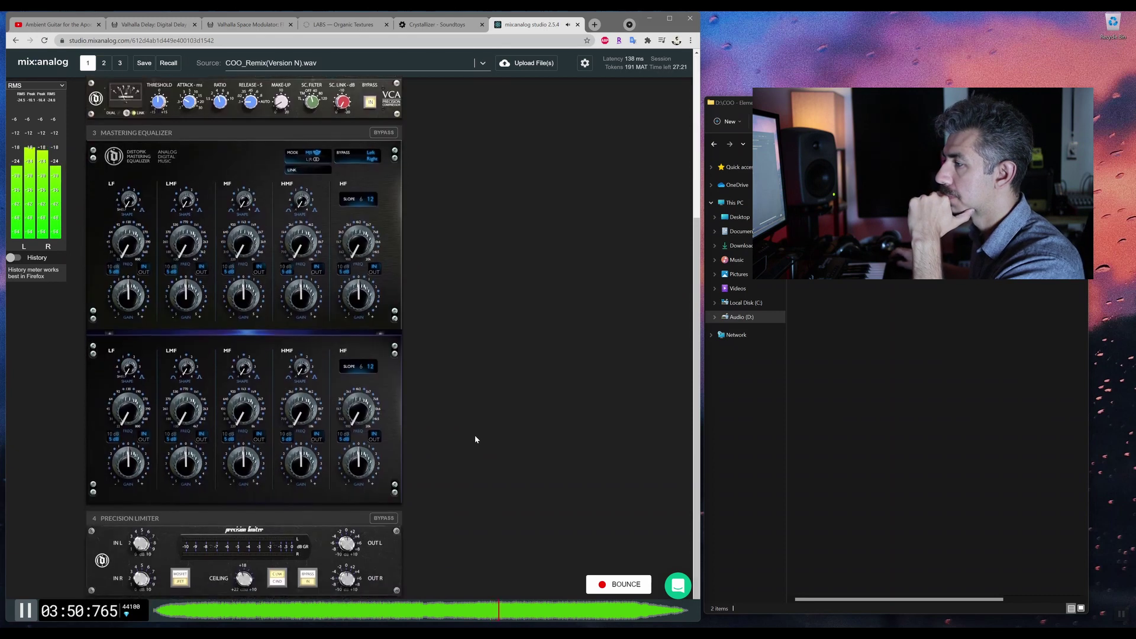
scroll(455, 435, up, 3)
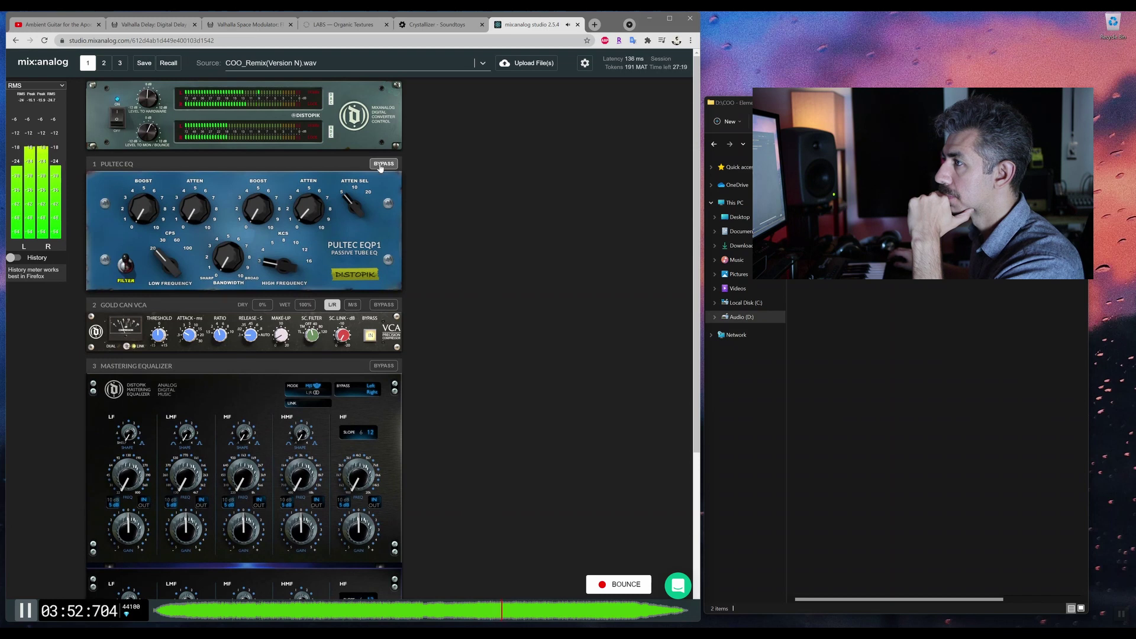
Bypass the Pultec EQ and the Gold Can VCA compressor.
click(380, 165)
scroll(427, 314, down, 1)
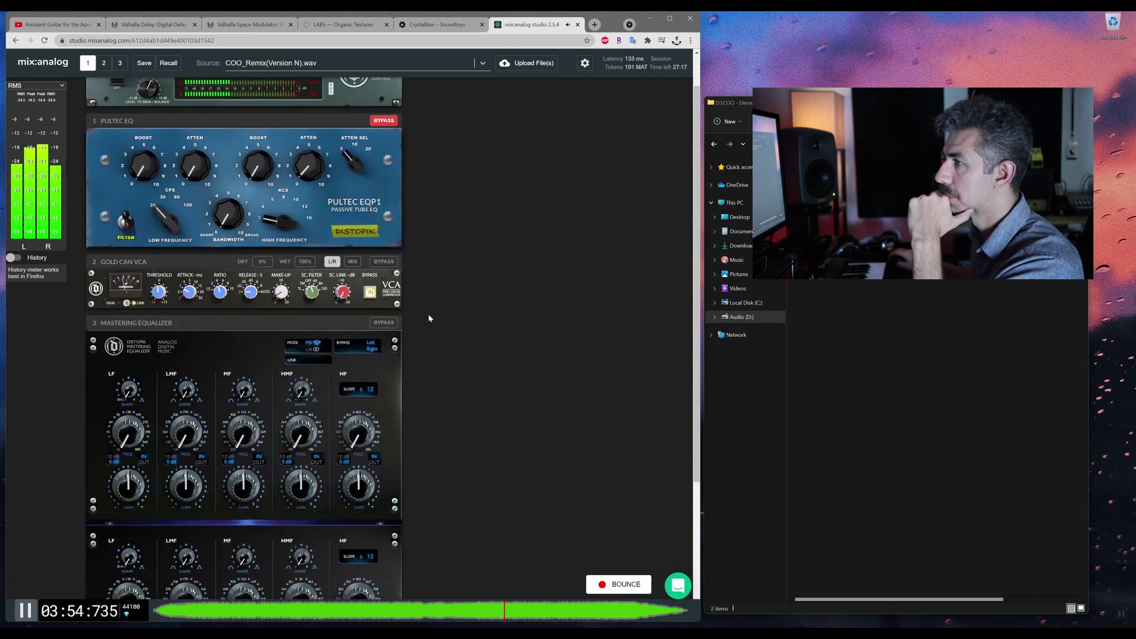
click(383, 260)
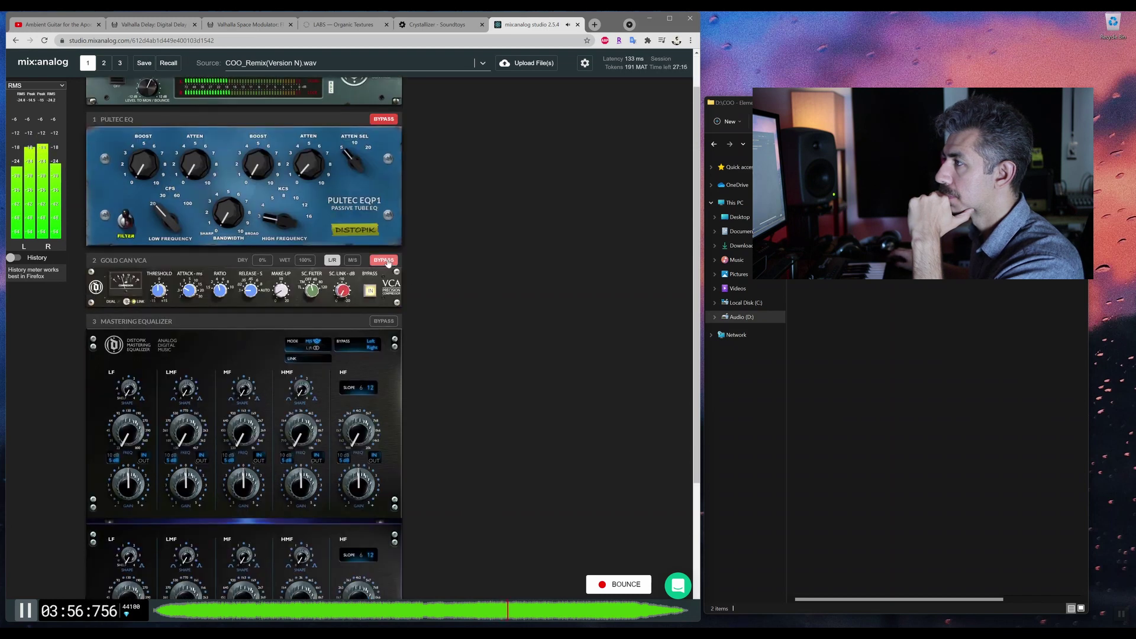
Adjust the Shape controls of the LF, LMF, MF and HMF bands in the Mastering Equalizer's lower channel.
scroll(418, 301, down, 4)
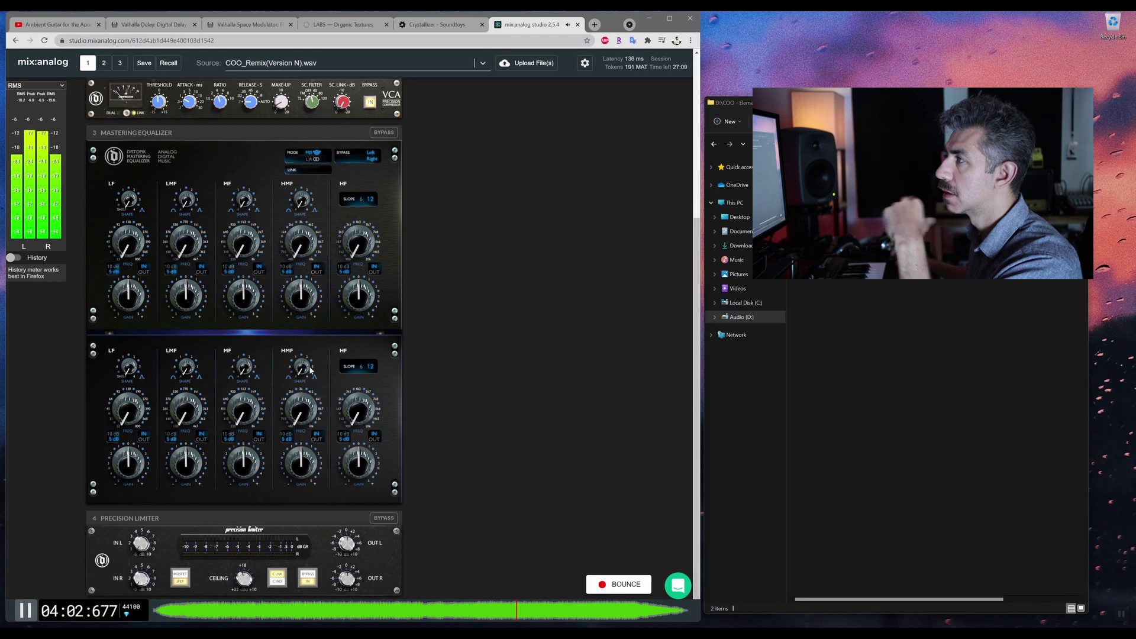
scroll(416, 371, up, 1)
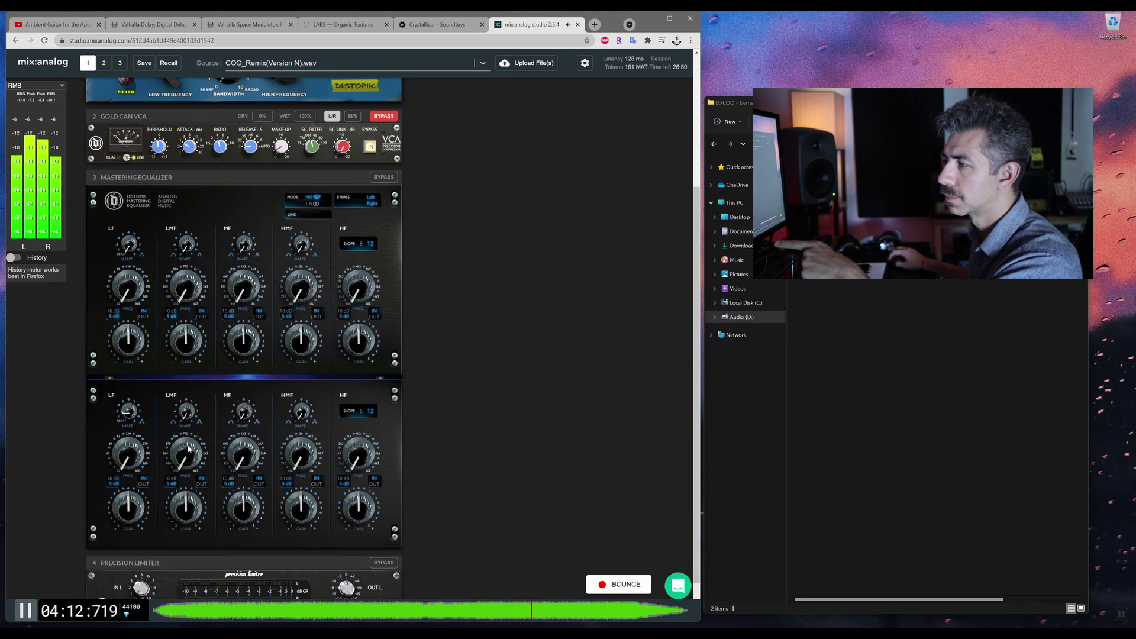
drag(186, 411, 245, 391)
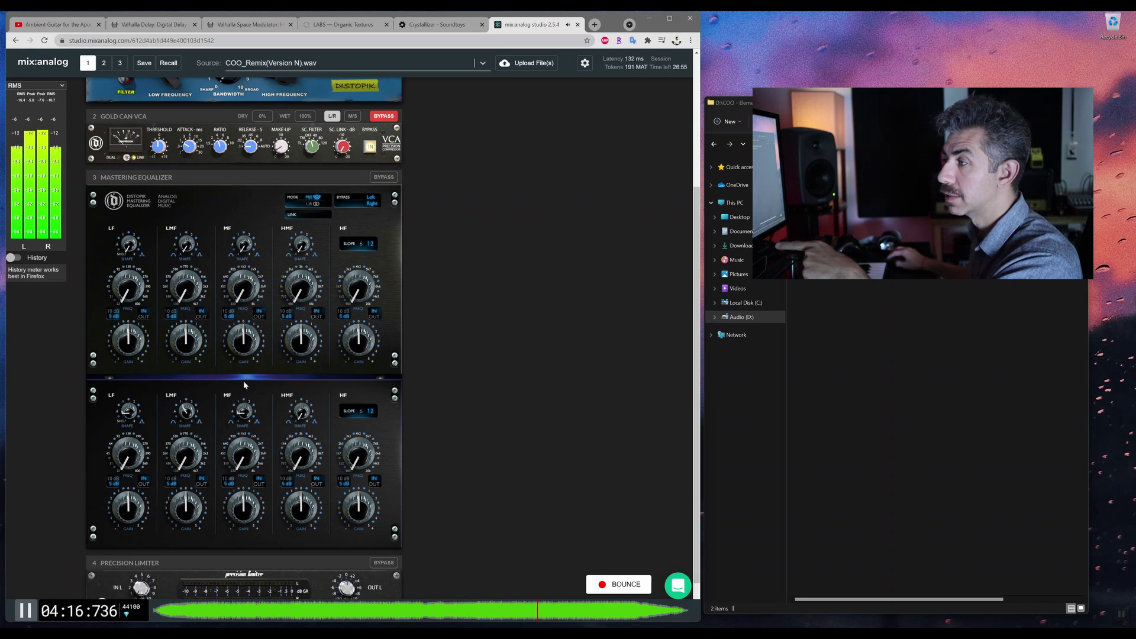
drag(302, 414, 299, 385)
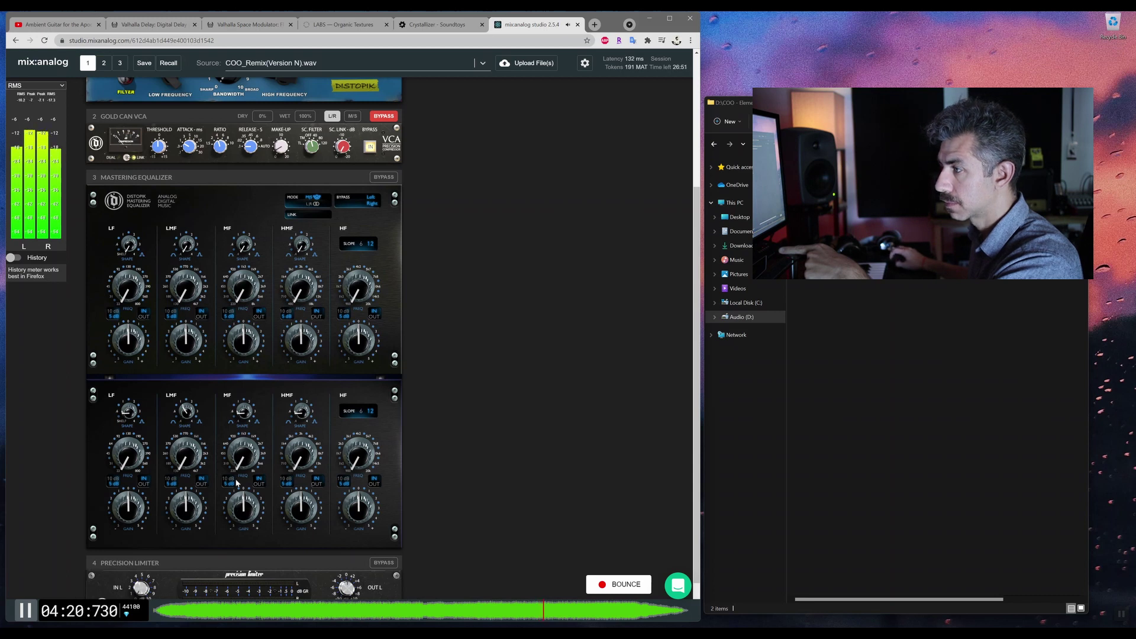
Raise the lower channel's MF, LMF, LF and HF frequencies, with HF at its maximum, and boost its HF gain.
drag(237, 465, 239, 417)
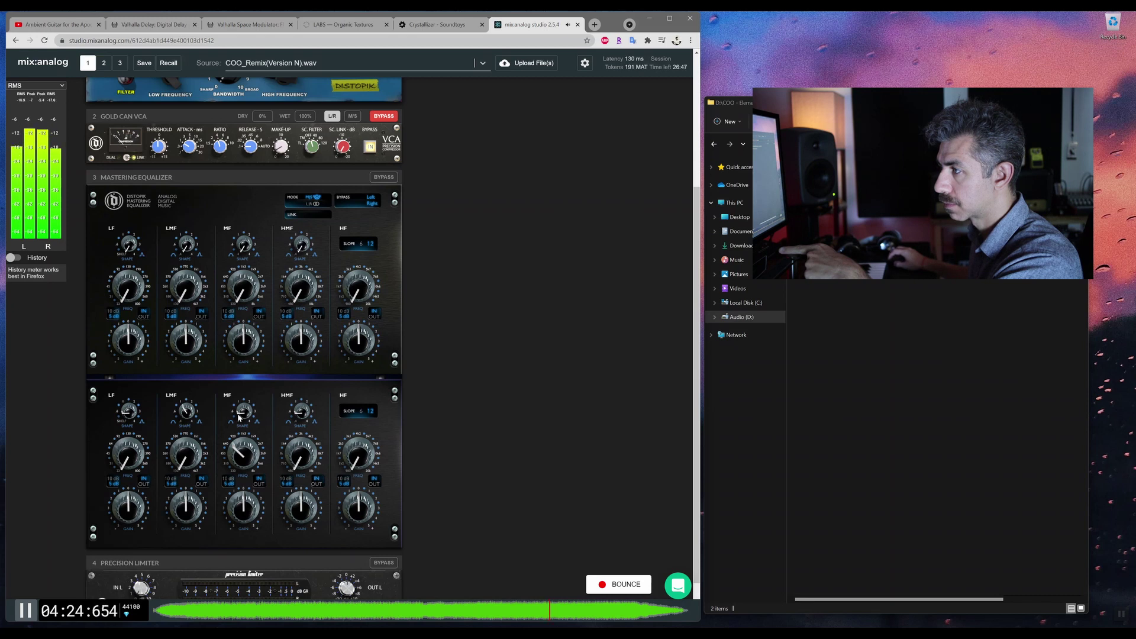
drag(187, 465, 116, 416)
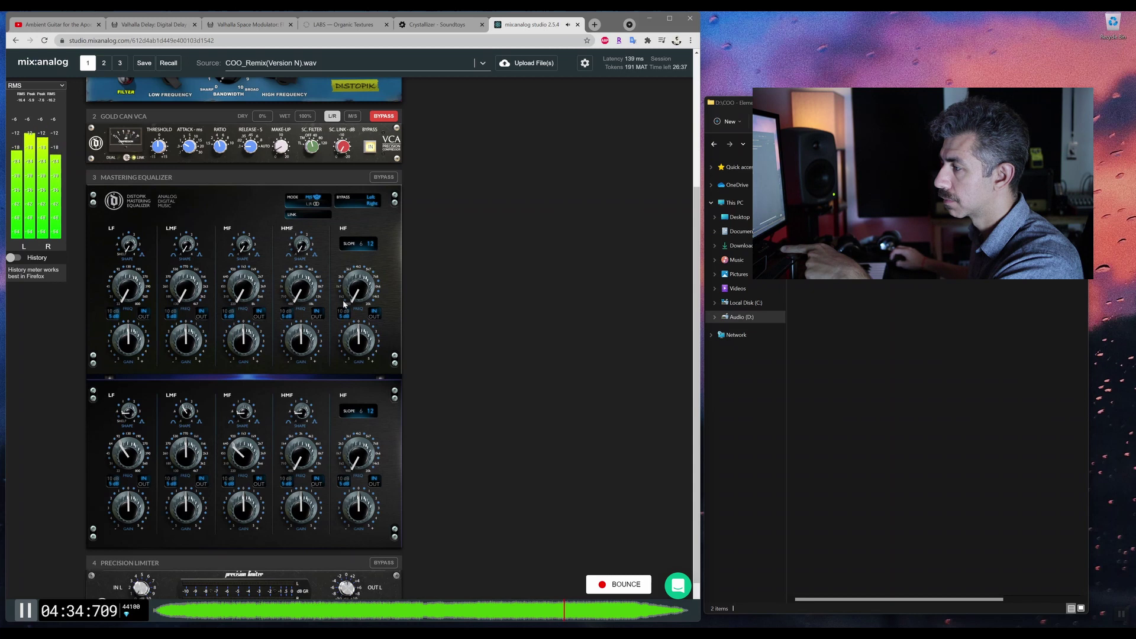
drag(356, 453, 351, 288)
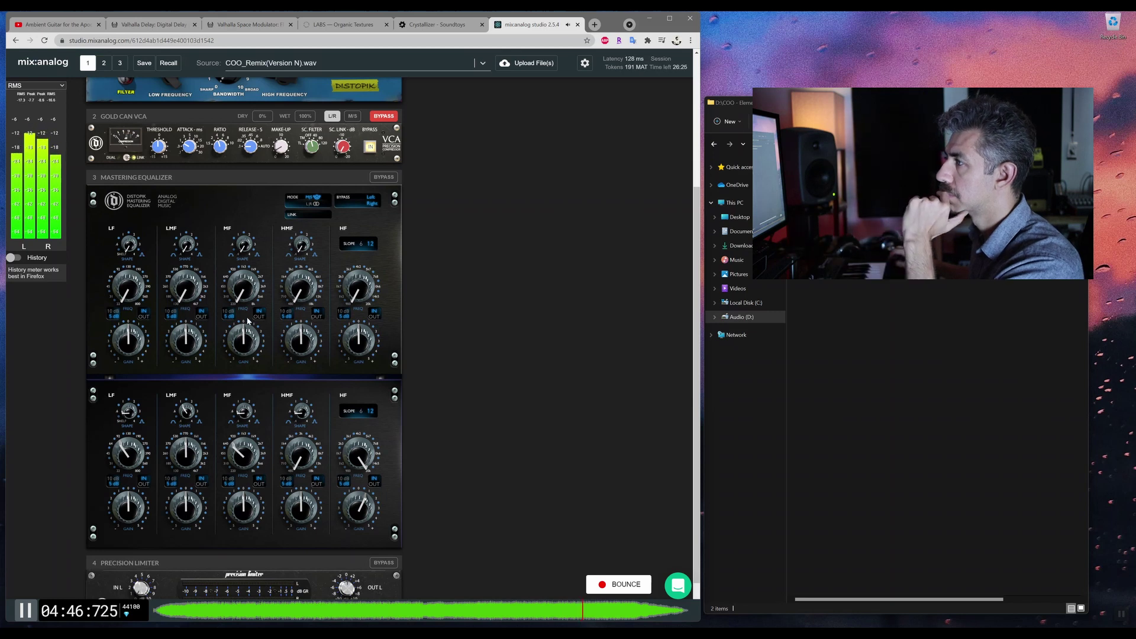
Set the upper channel's HF frequency to its maximum, and try its HF gain before returning it to center.
scroll(378, 300, up, 5)
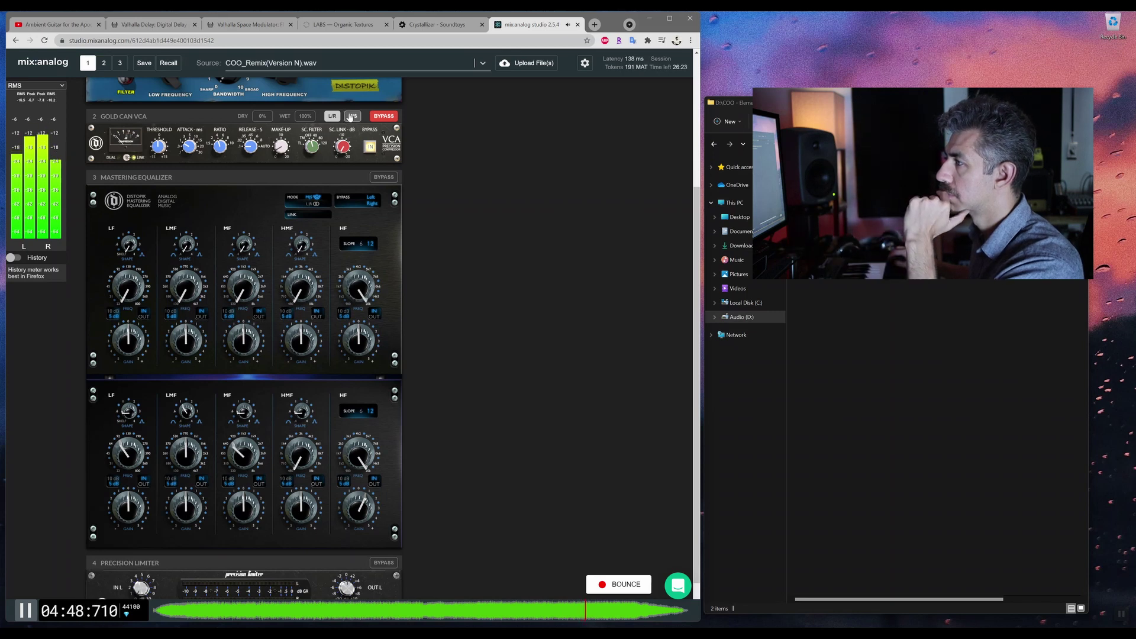
scroll(364, 346, up, 6)
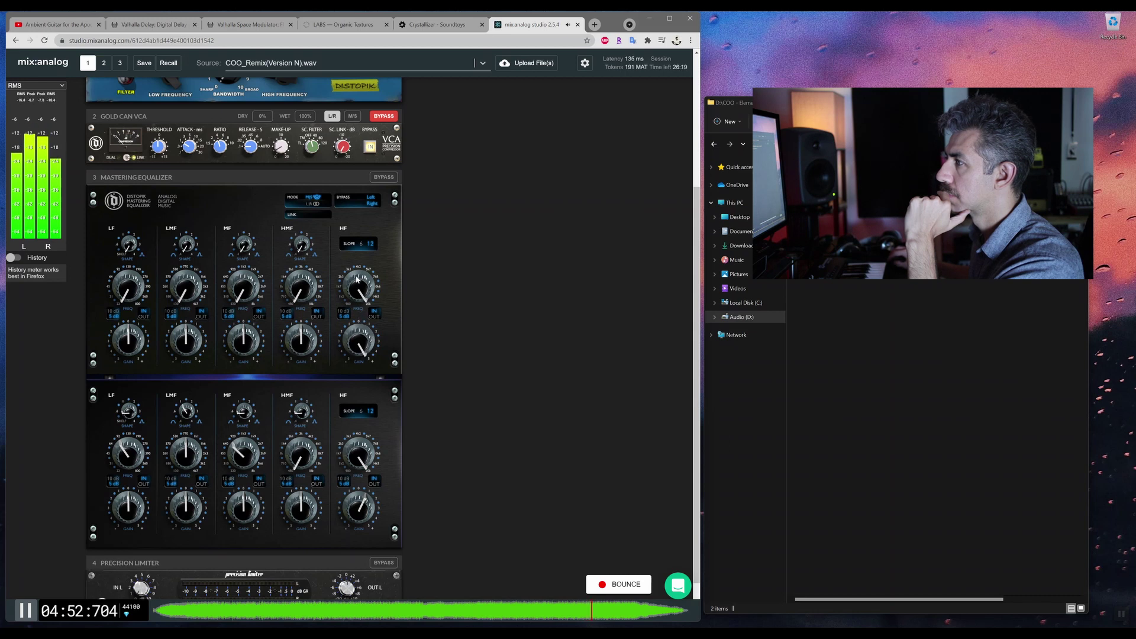
scroll(351, 343, down, 6)
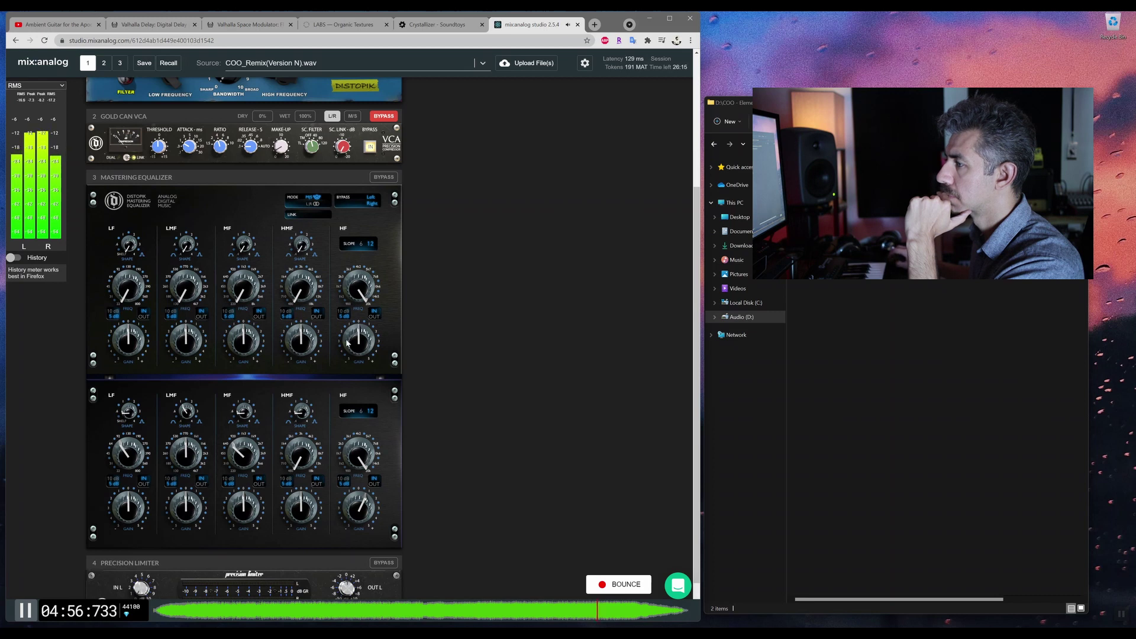
Raise the LMF, MF, HMF and LF frequencies in the Mastering Equalizer's upper channel to around their middle positions.
scroll(203, 290, up, 5)
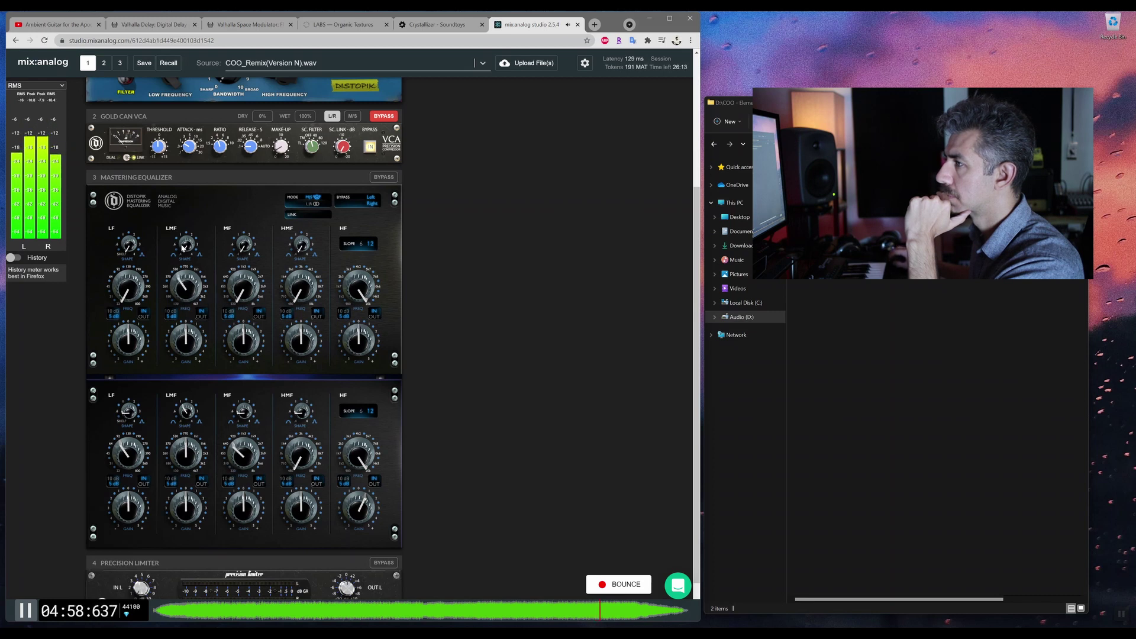
scroll(240, 285, up, 5)
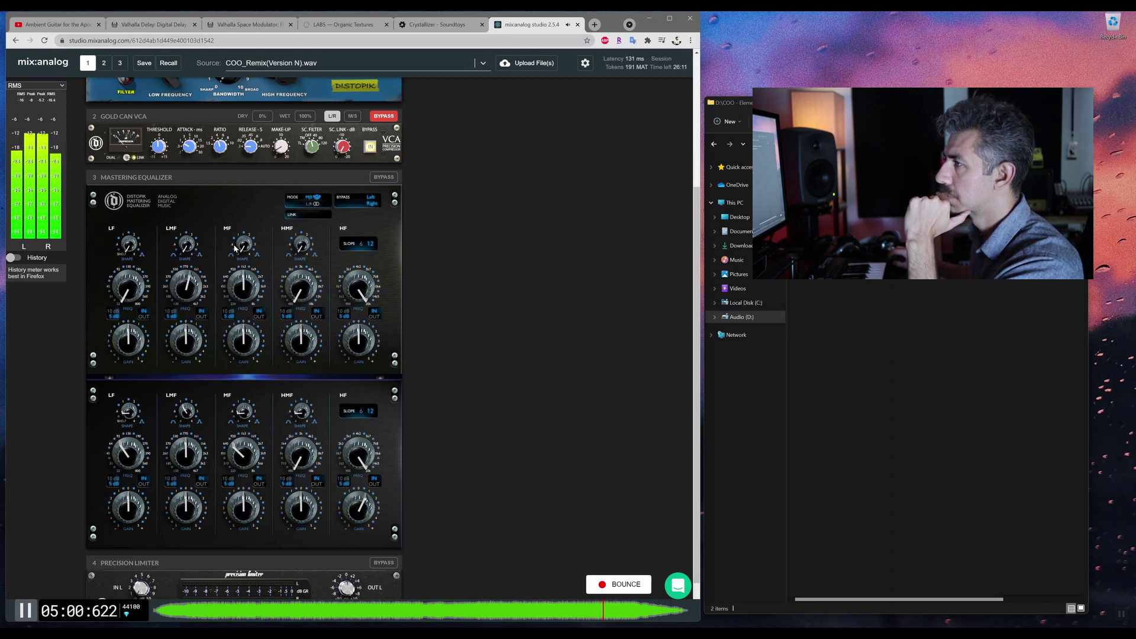
scroll(295, 293, up, 5)
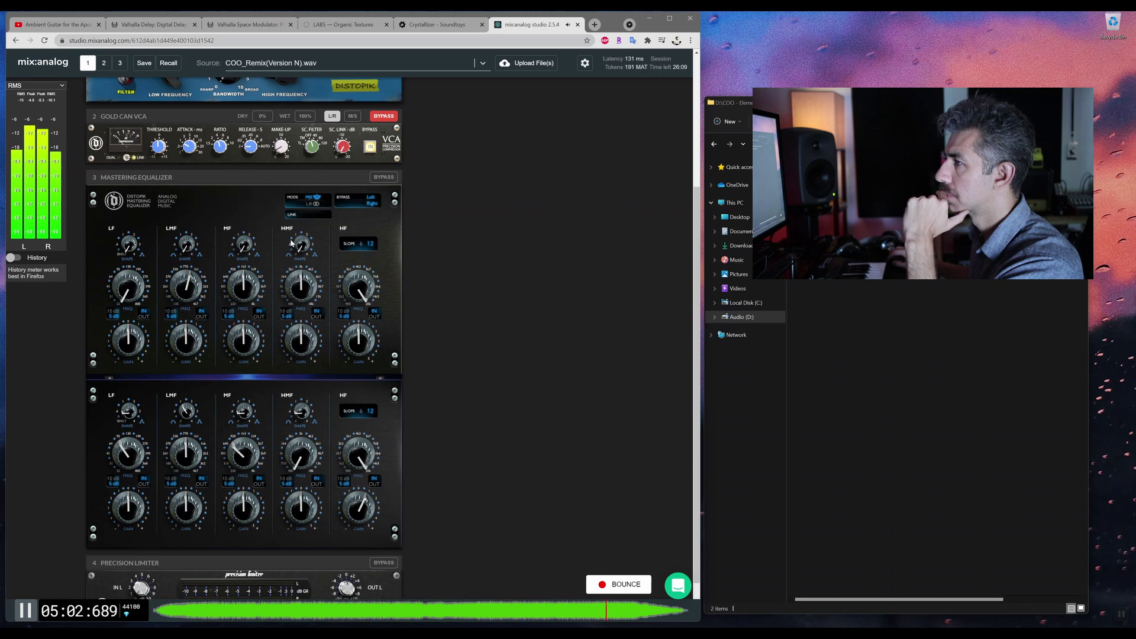
scroll(129, 290, up, 5)
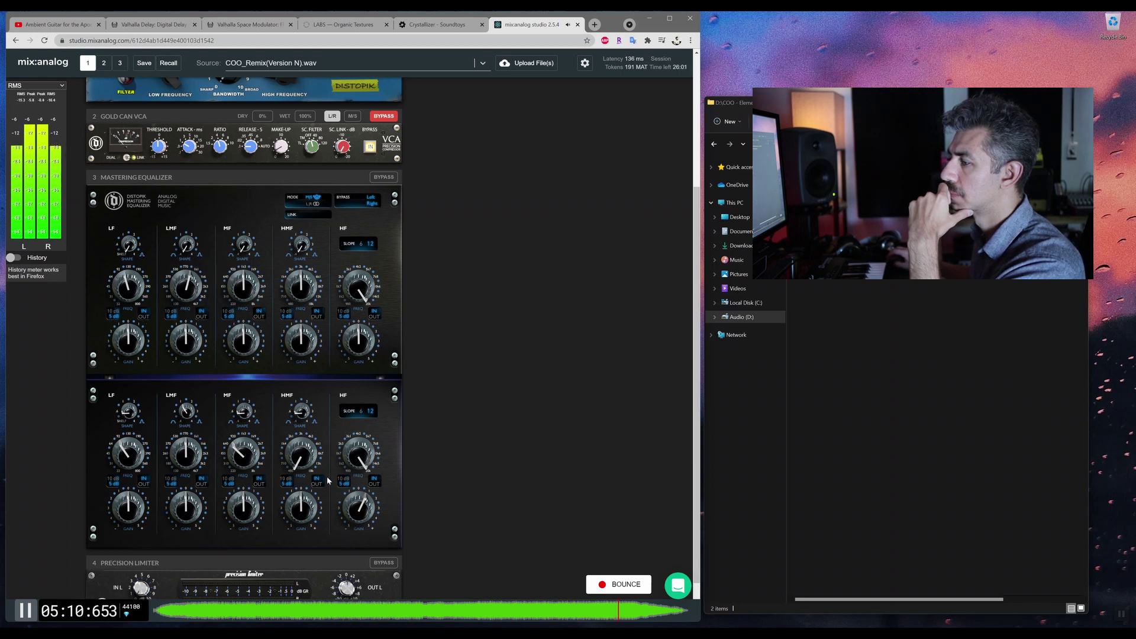
Toggle the Precision Limiter's switch between IN R and Ceiling, and replay the remix from just past its middle.
scroll(425, 384, down, 1)
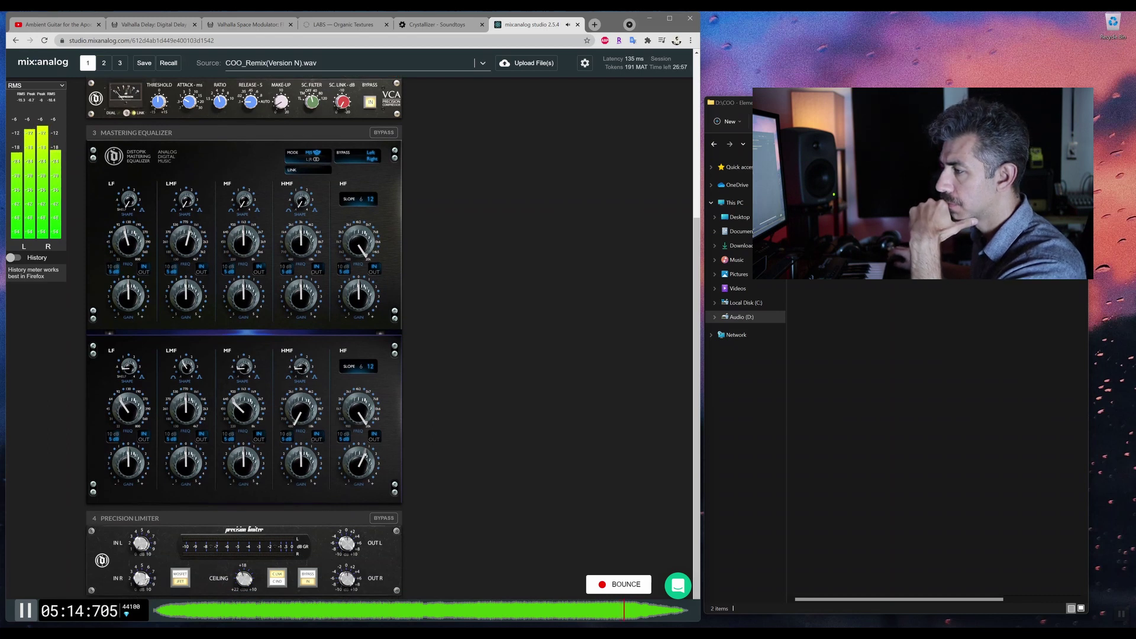
click(180, 577)
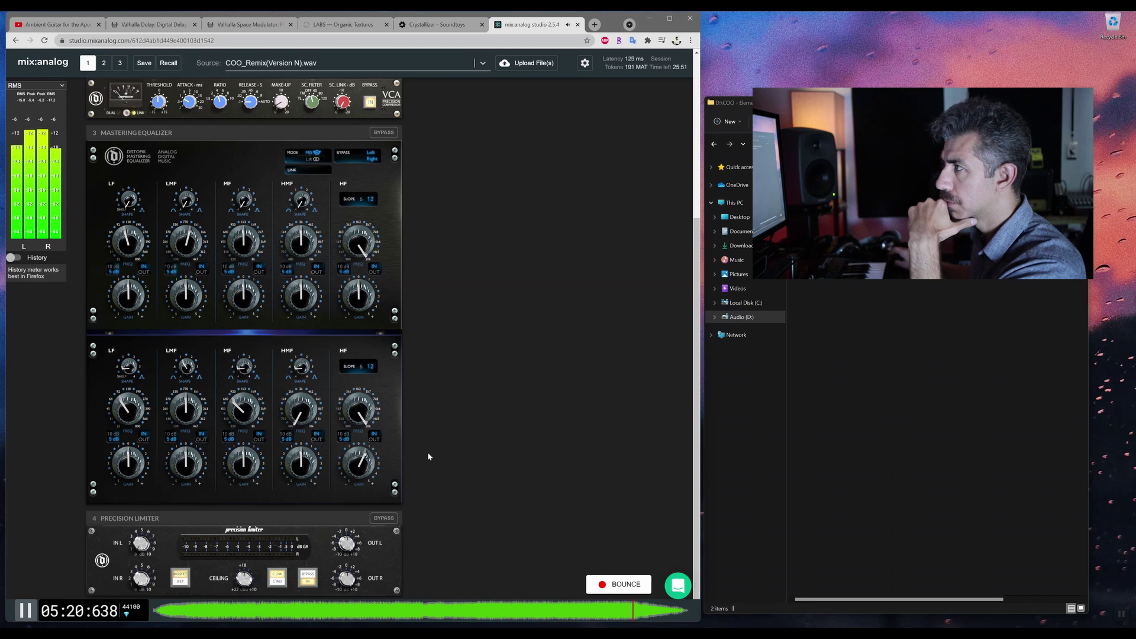
scroll(432, 457, up, 4)
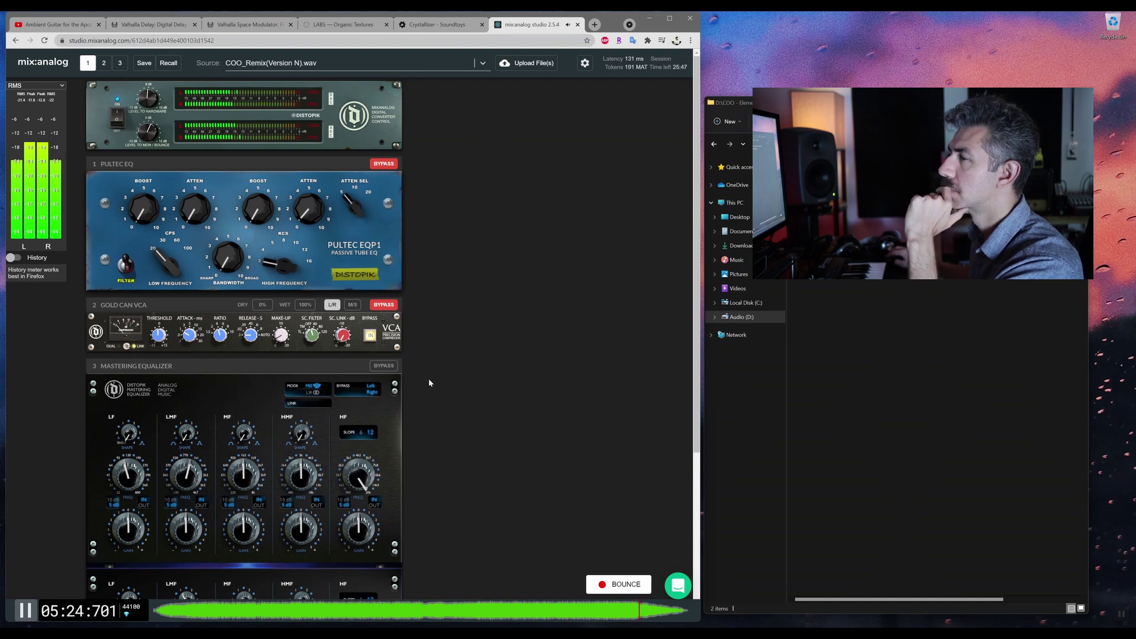
click(437, 611)
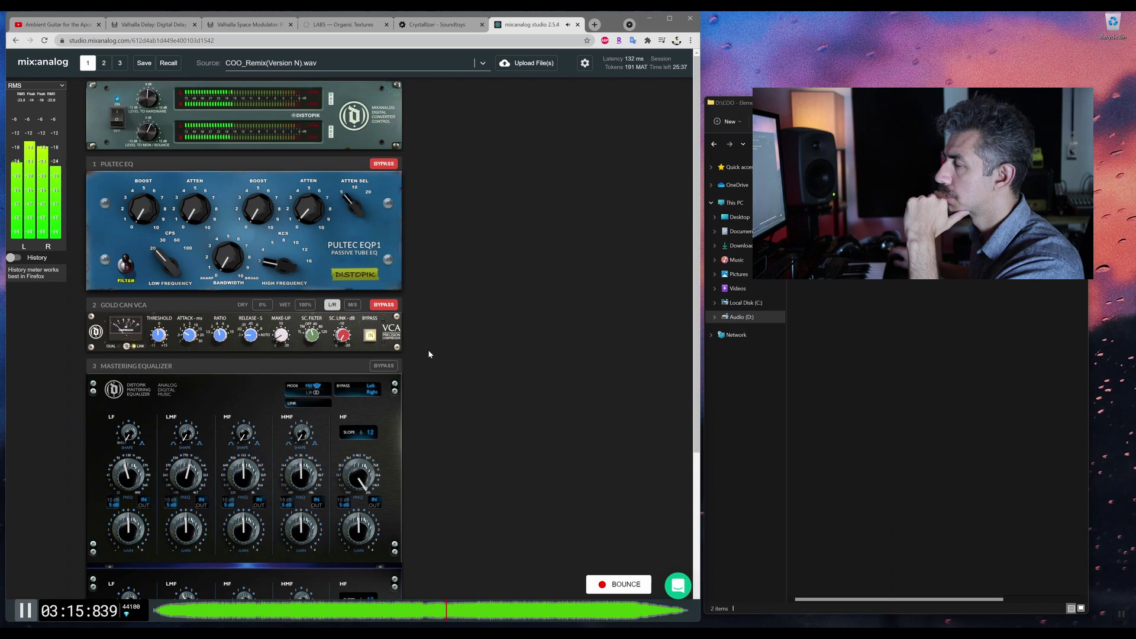
Lower the upper channel's LMF and LF frequencies, cutting LMF gain and boosting LF gain, and cut the lower channel's LF gain.
scroll(429, 353, down, 4)
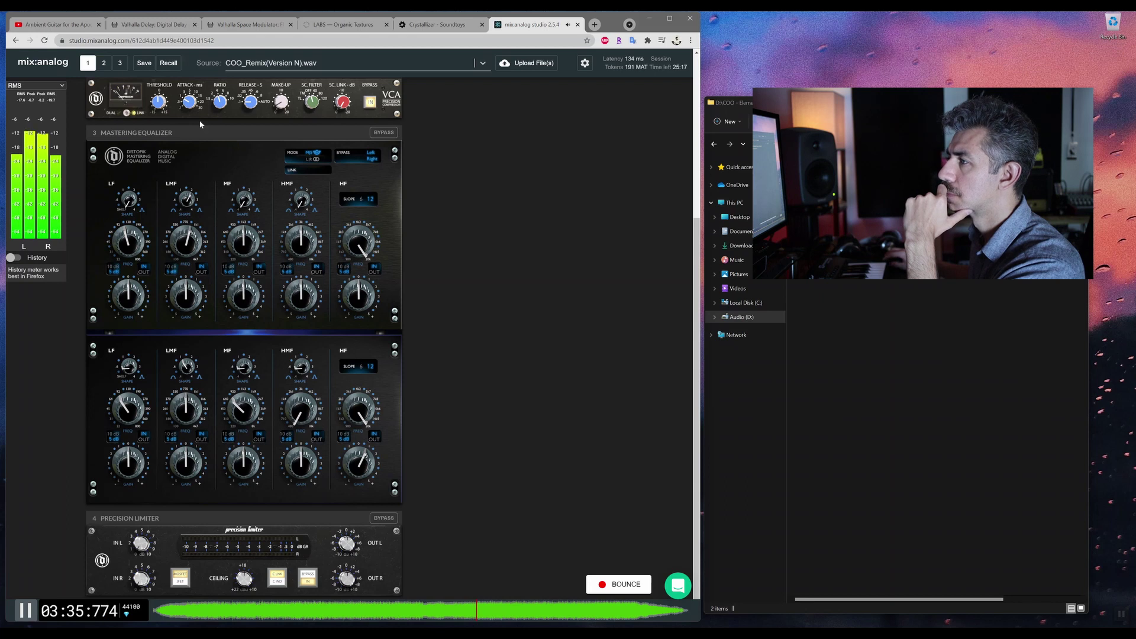
drag(180, 255, 188, 308)
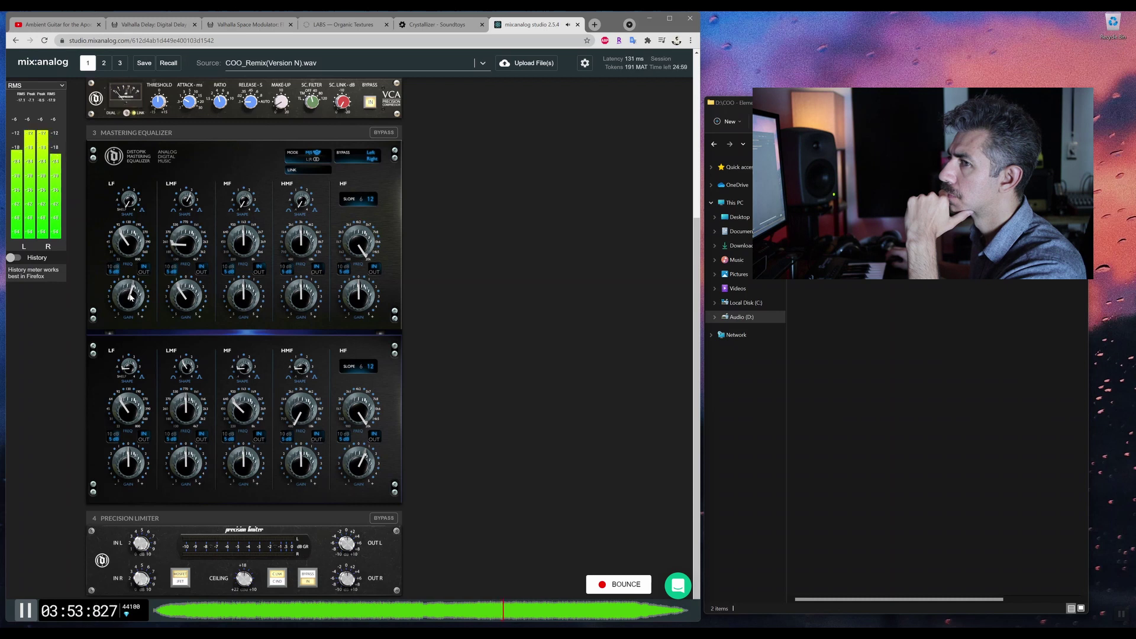
drag(131, 299, 130, 299)
drag(131, 468, 134, 477)
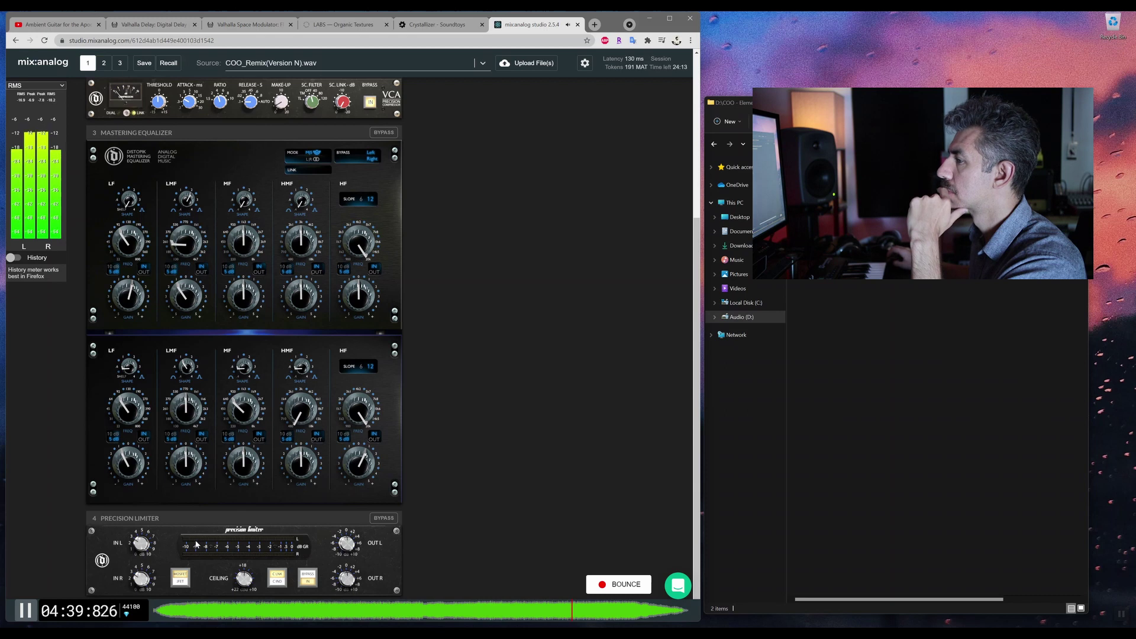
Replay the remix from shortly before the four-minute mark to audition the equalizer changes.
scroll(448, 441, up, 4)
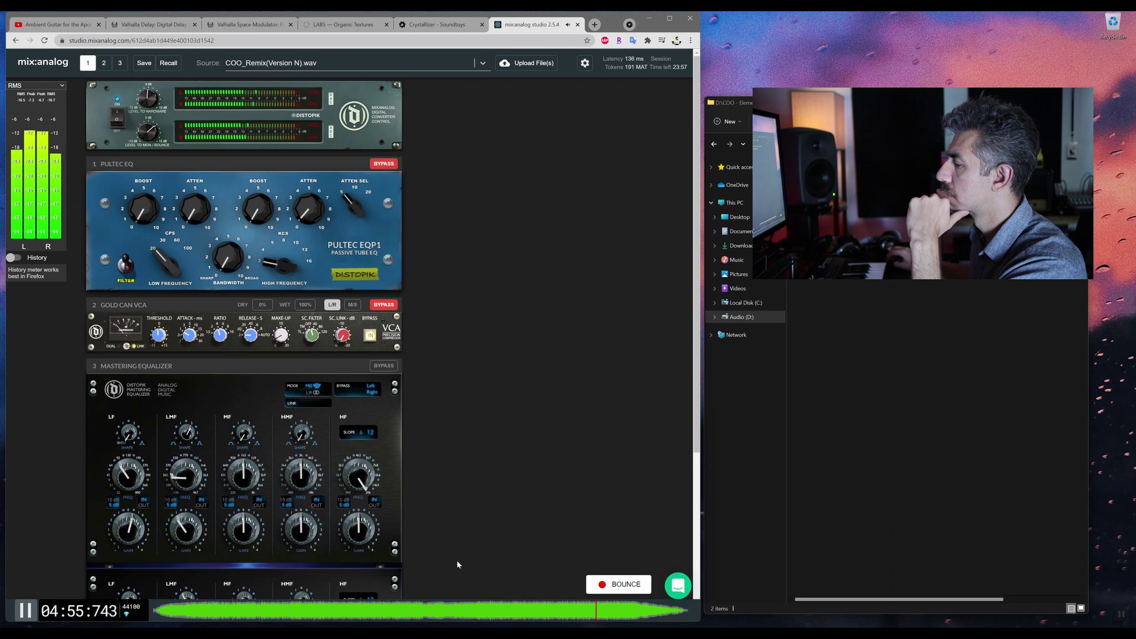
click(491, 609)
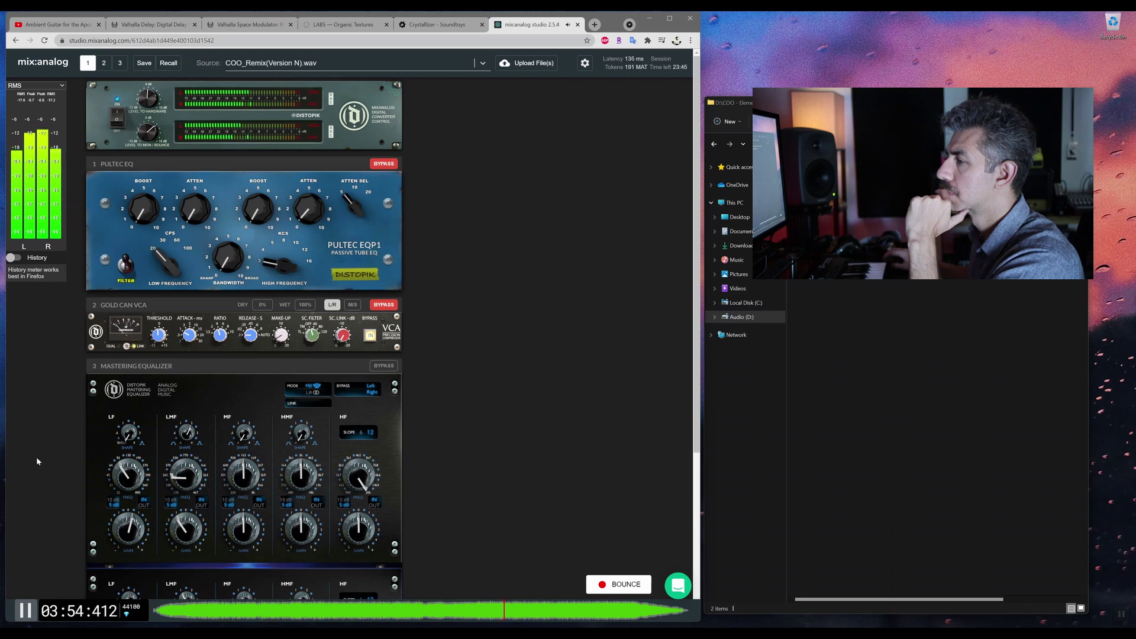
Raise the lower channel's MF frequency to slightly past its middle position and boost its MF gain in the Mastering Equalizer.
scroll(421, 417, down, 4)
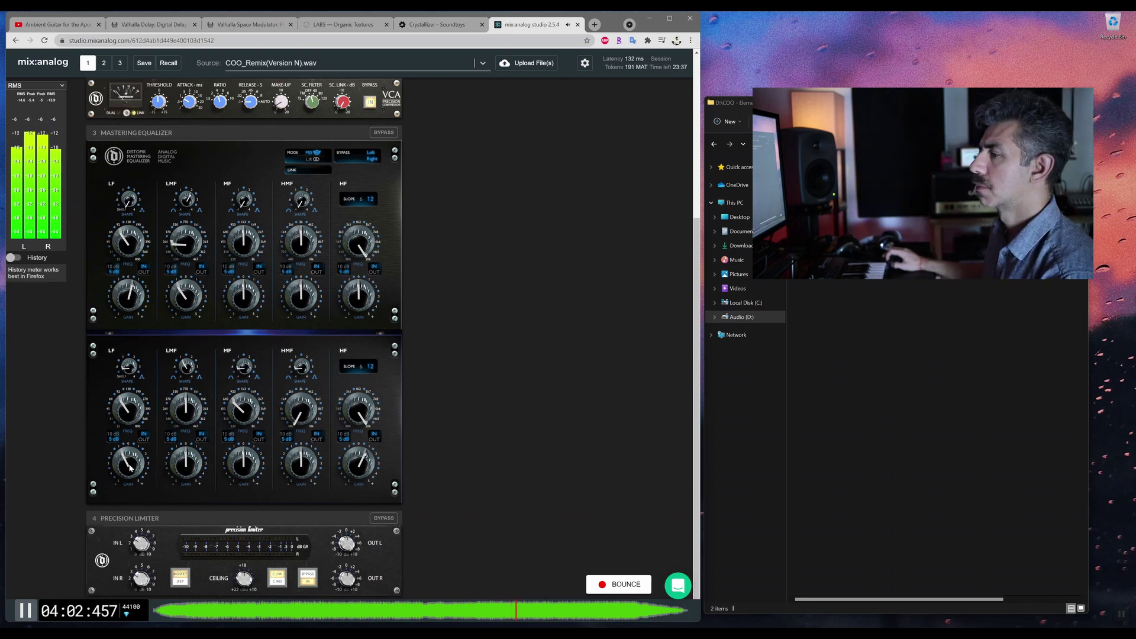
drag(239, 416, 242, 410)
mouse_move(243, 459)
mouse_down()
mouse_move(246, 427)
mouse_move(242, 448)
mouse_up()
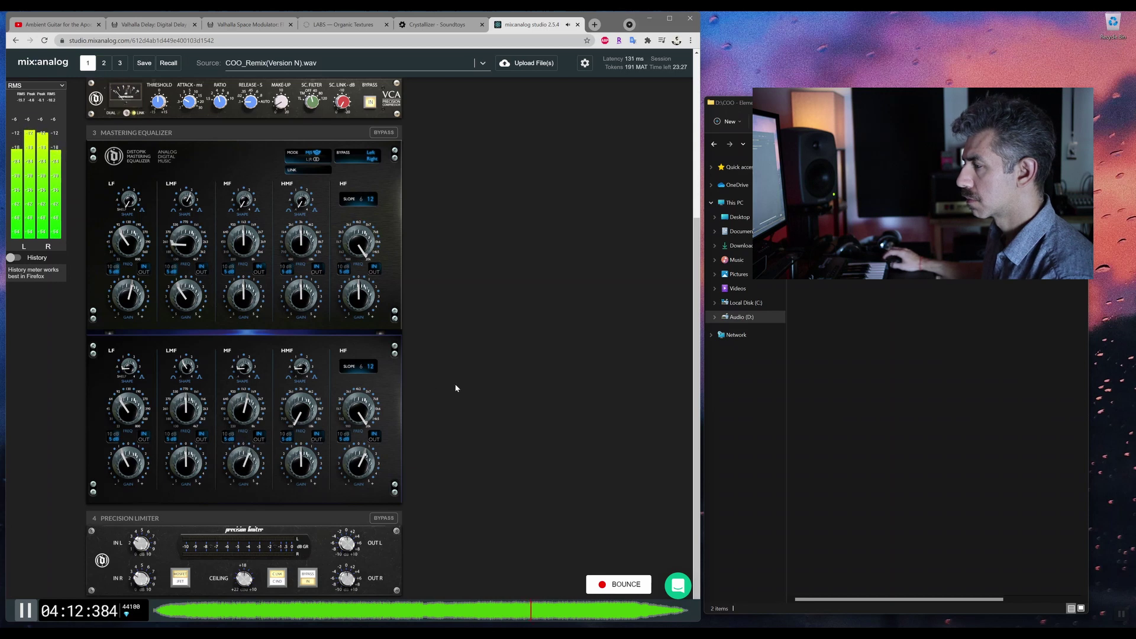
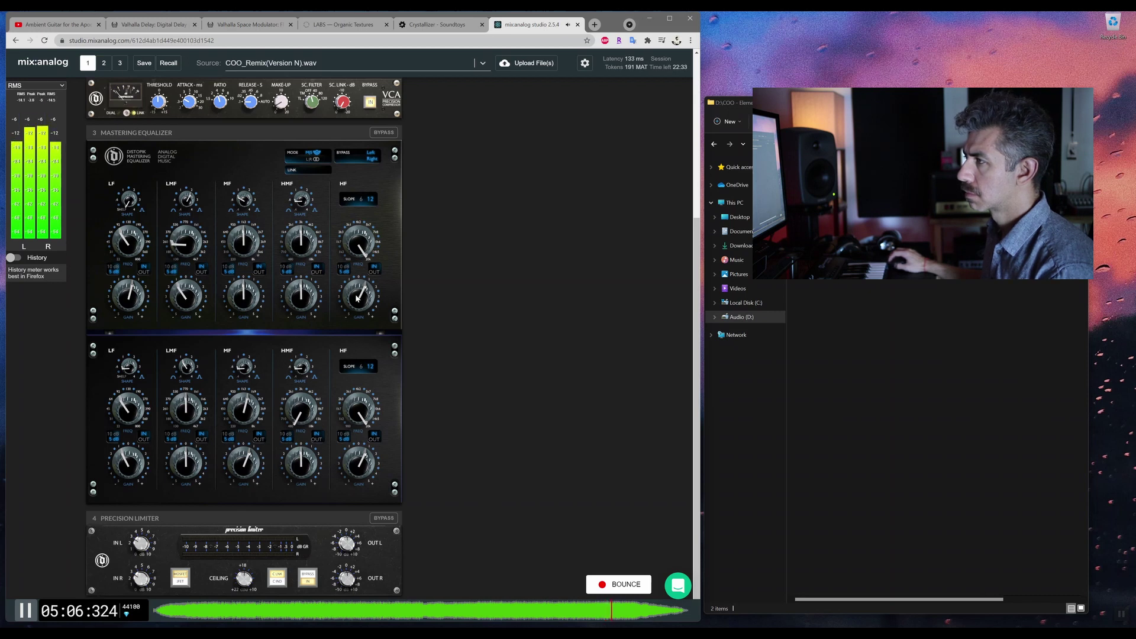
Try a deep HF gain cut in the upper channel, boost the lower channel's HF gain further, and return the upper HF gain to centre.
drag(357, 297, 353, 375)
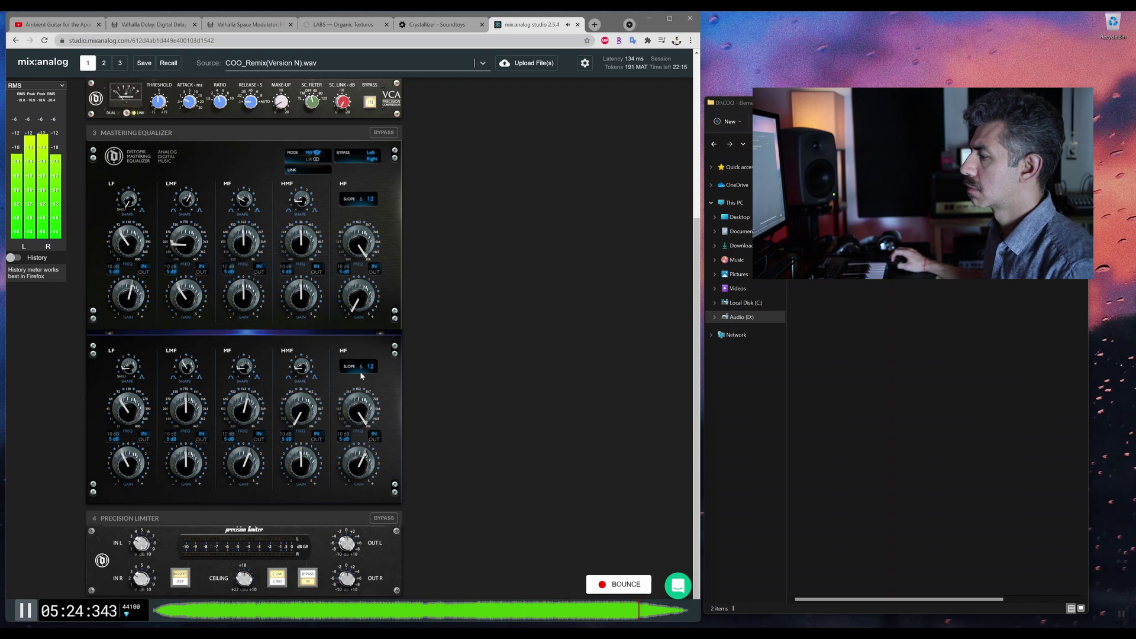
click(475, 612)
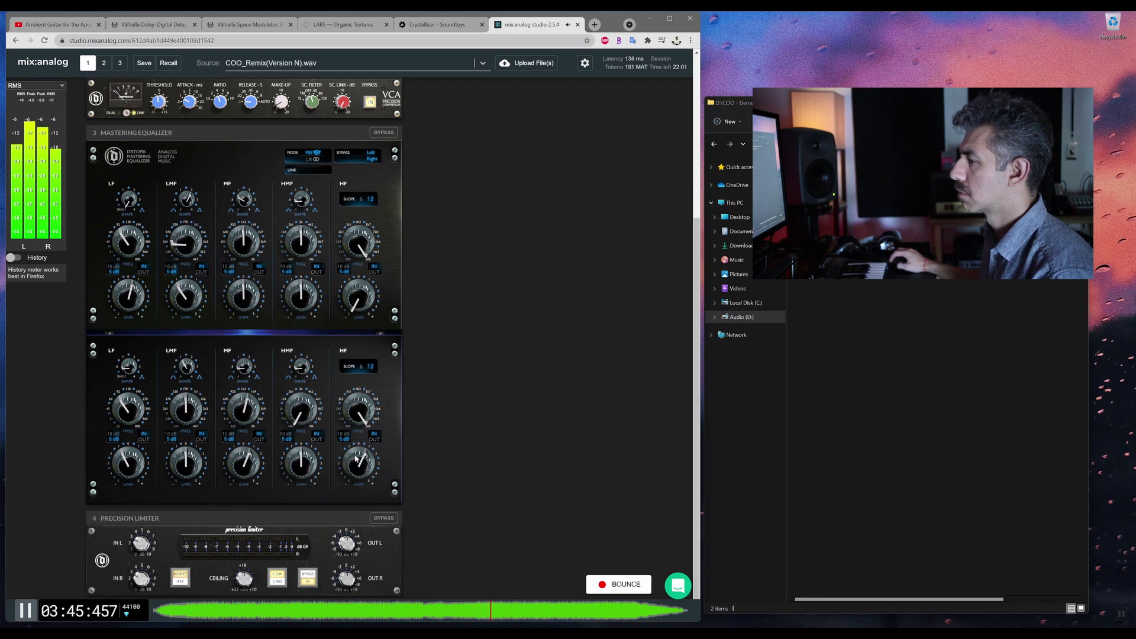
drag(359, 475, 360, 467)
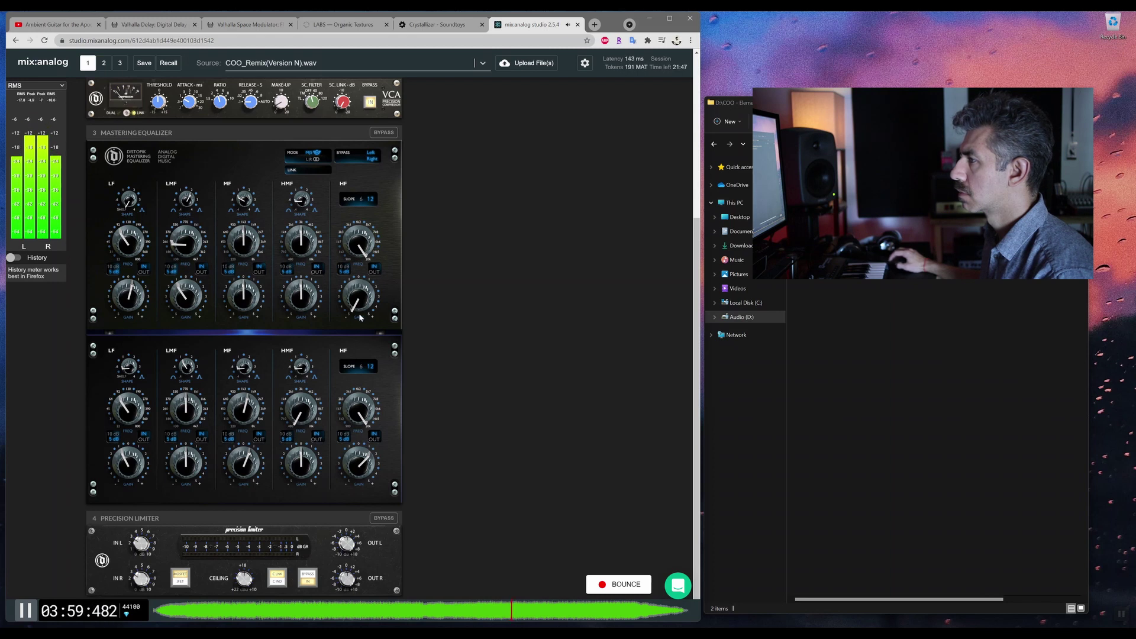
drag(359, 313, 348, 244)
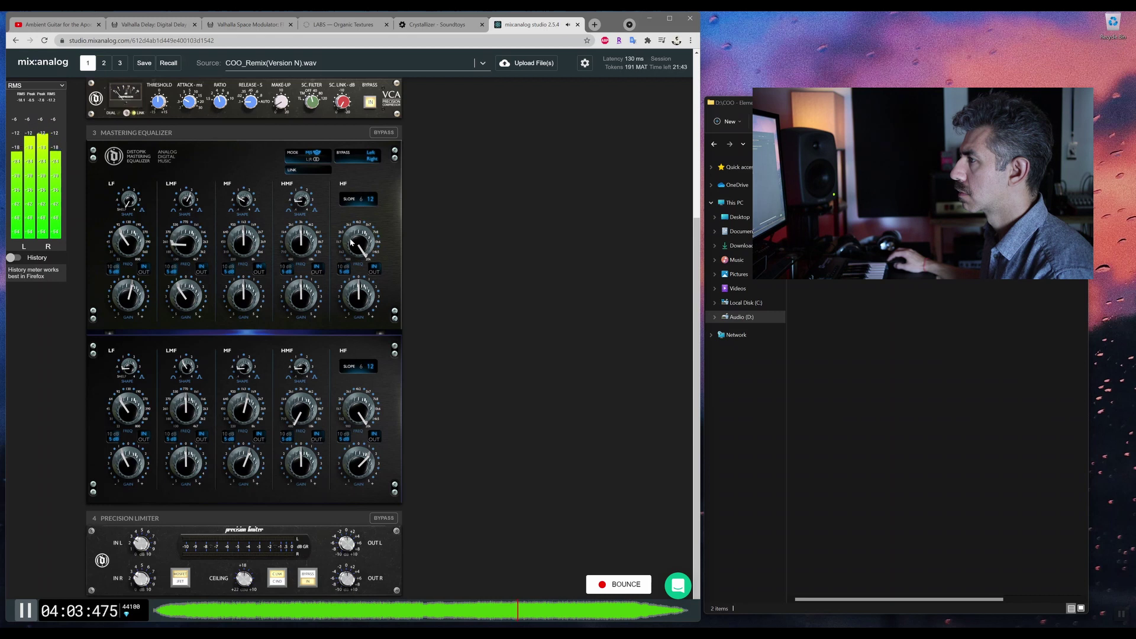
drag(351, 244, 354, 234)
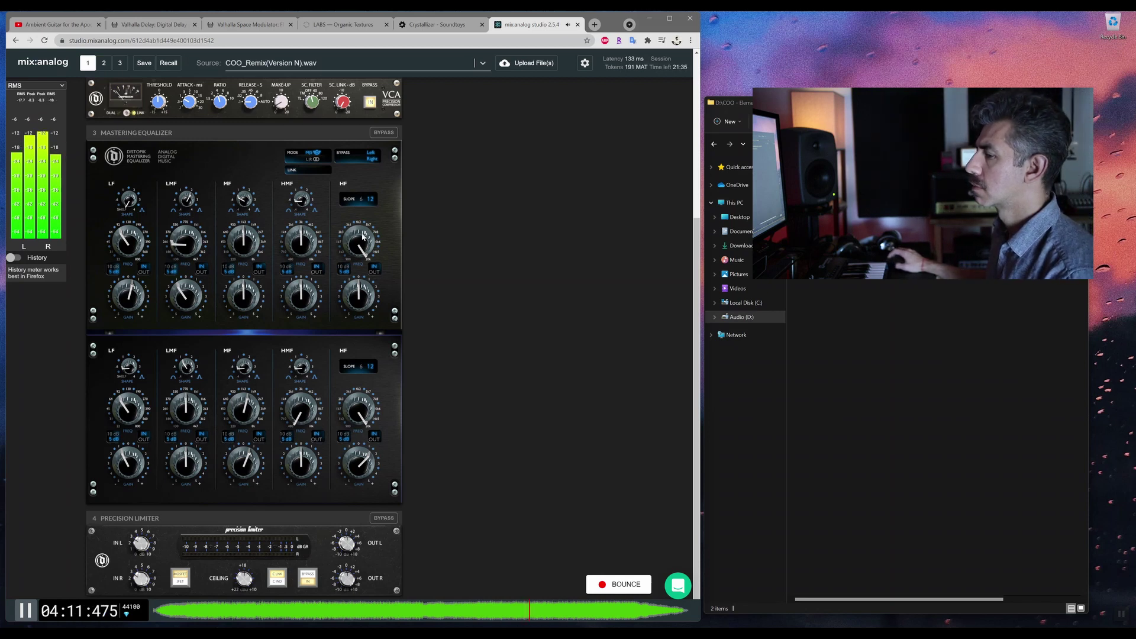
Examine the converter level meters and the rack's processor settings while the remix plays towards its end, and pause playback.
scroll(436, 369, up, 4)
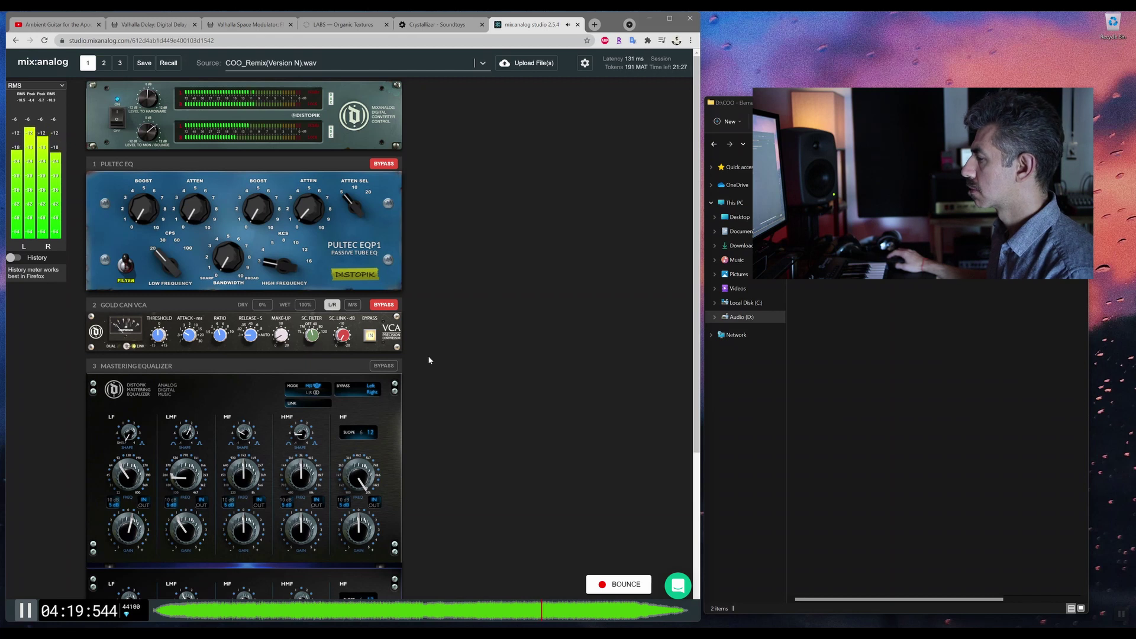
scroll(426, 362, down, 3)
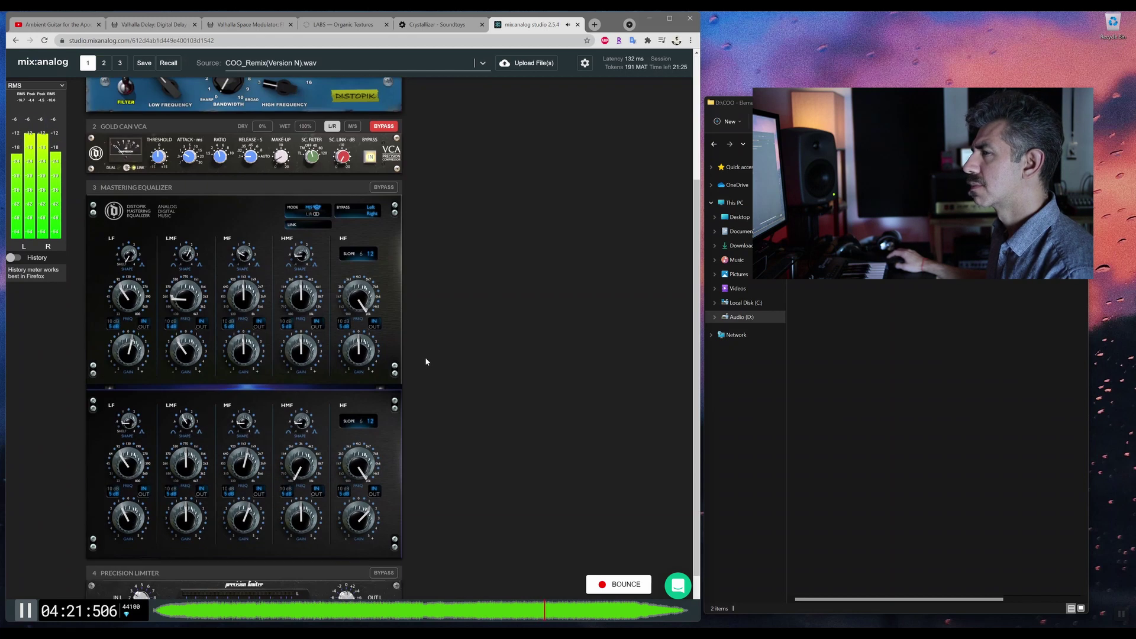
scroll(426, 361, down, 1)
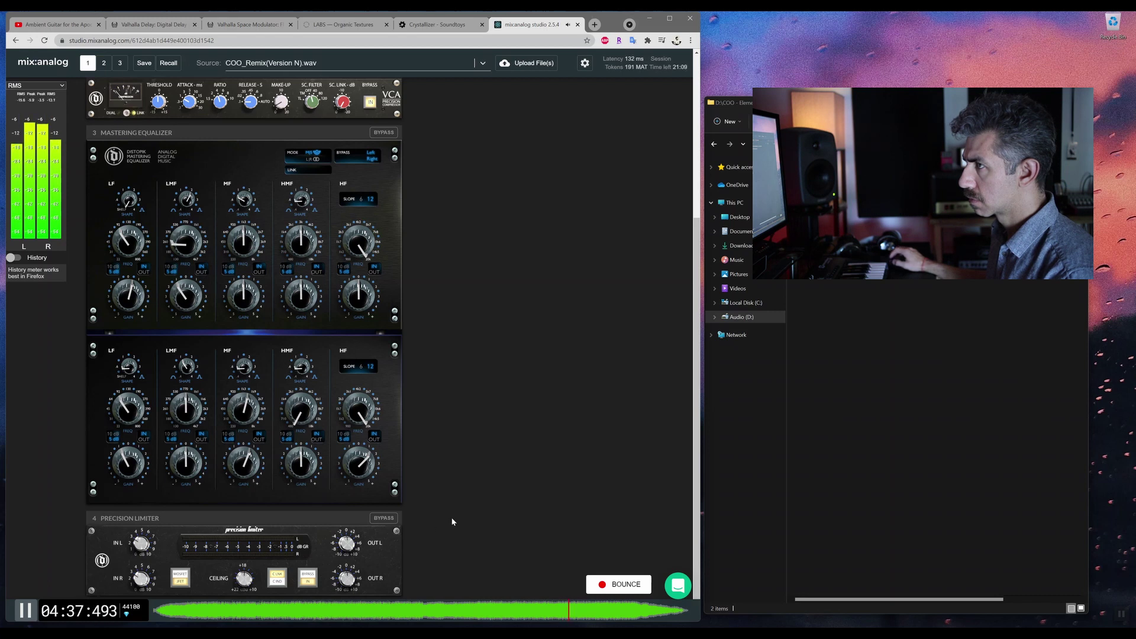
scroll(447, 499, up, 4)
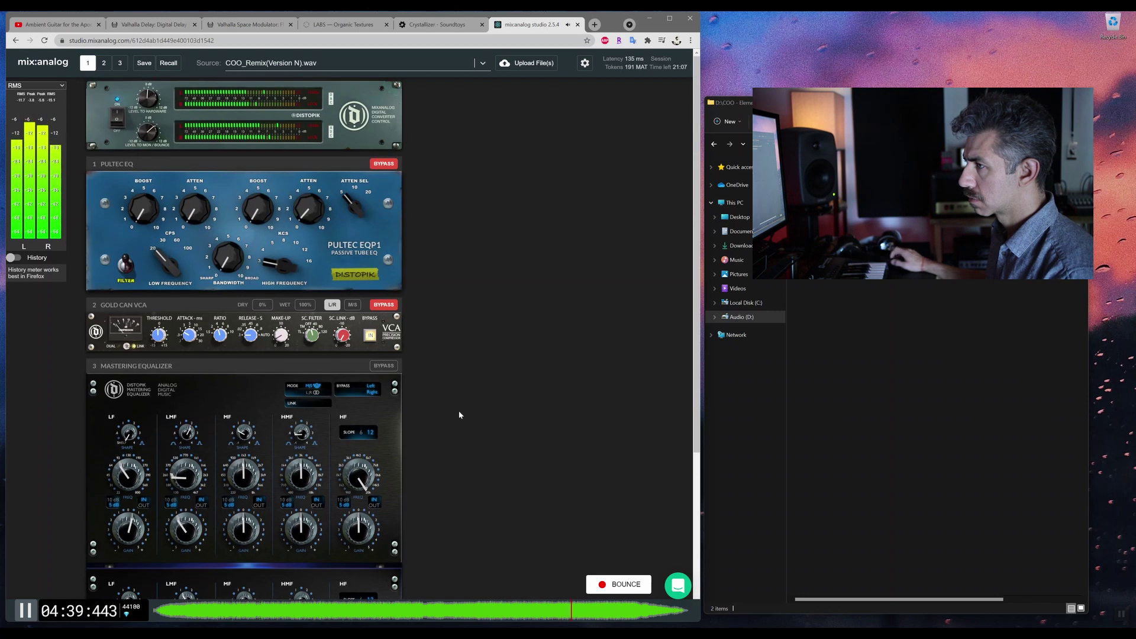
scroll(451, 411, down, 4)
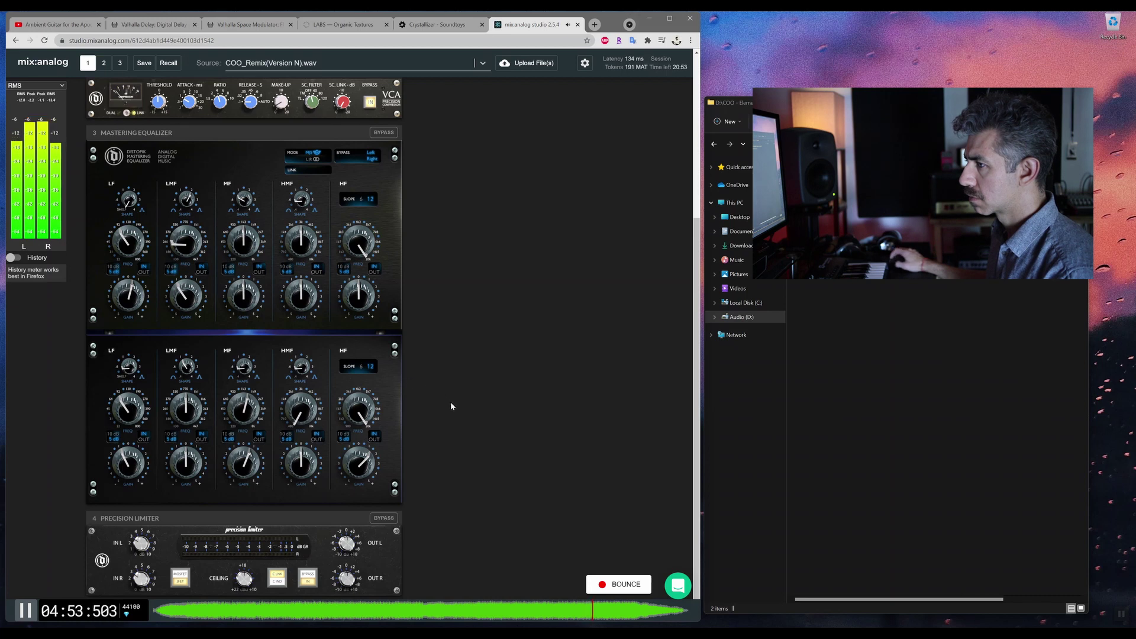
scroll(451, 406, up, 5)
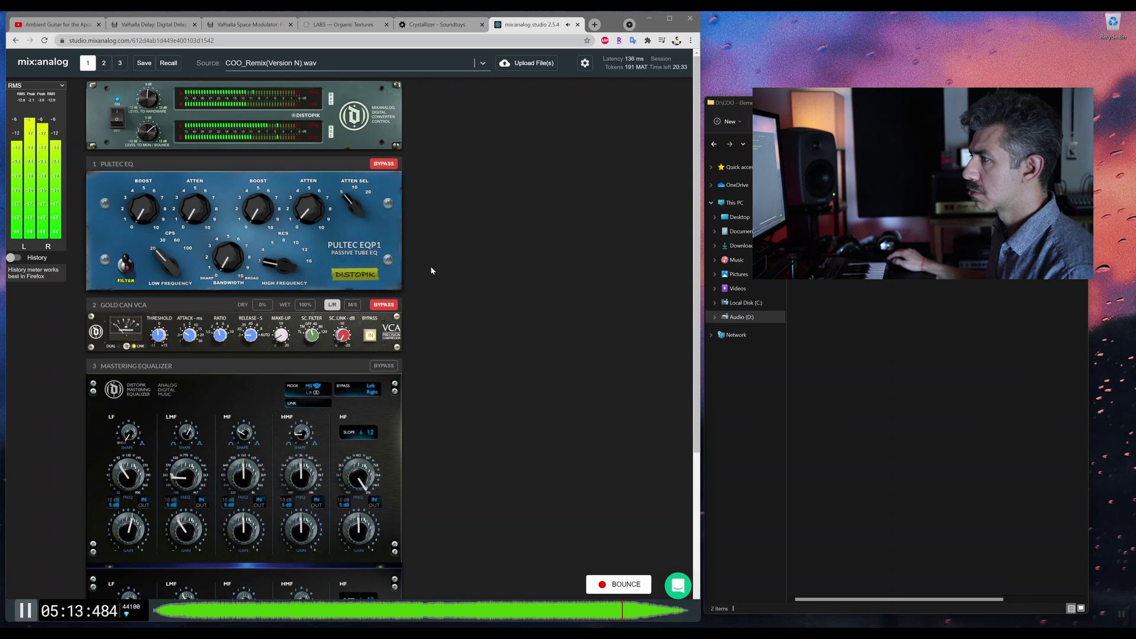
scroll(429, 272, down, 1)
scroll(429, 274, down, 5)
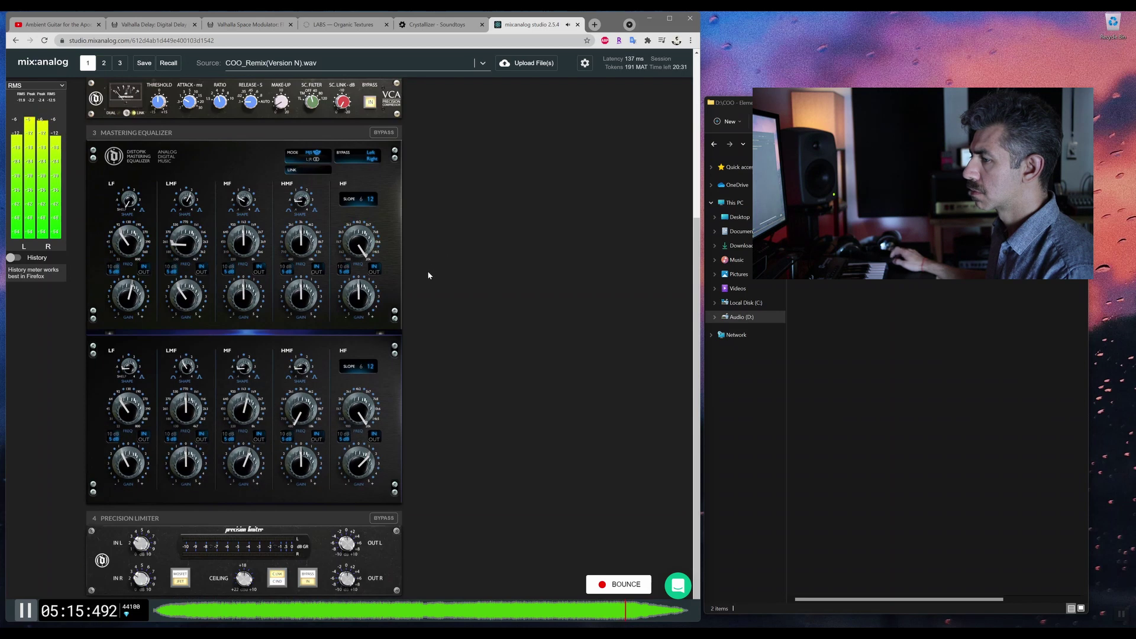
scroll(428, 274, up, 6)
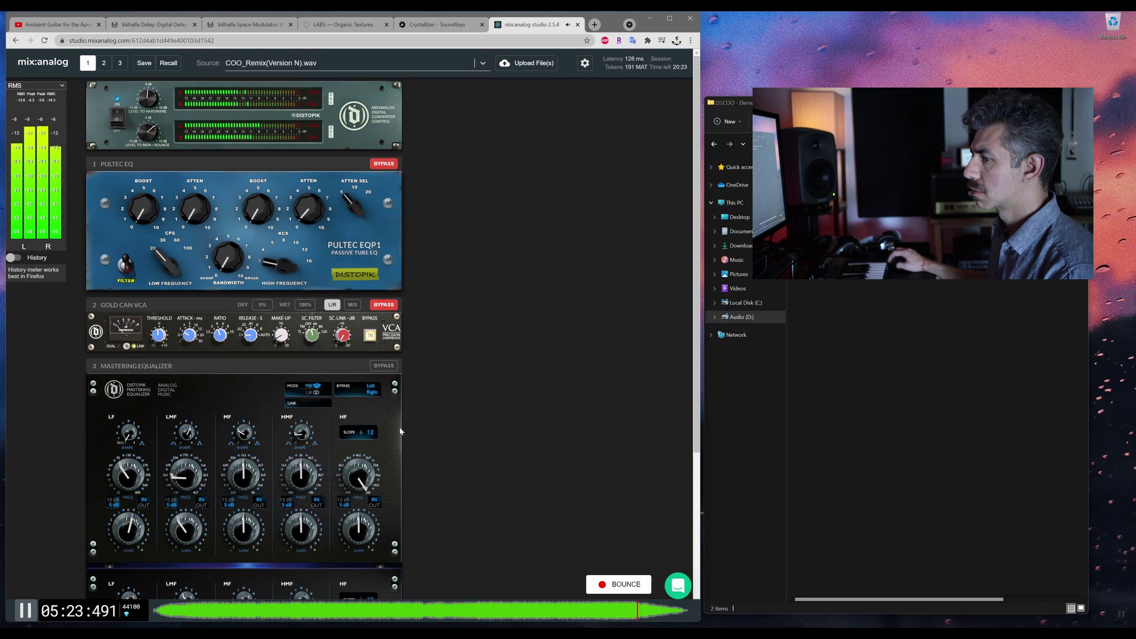
click(25, 610)
scroll(423, 328, down, 3)
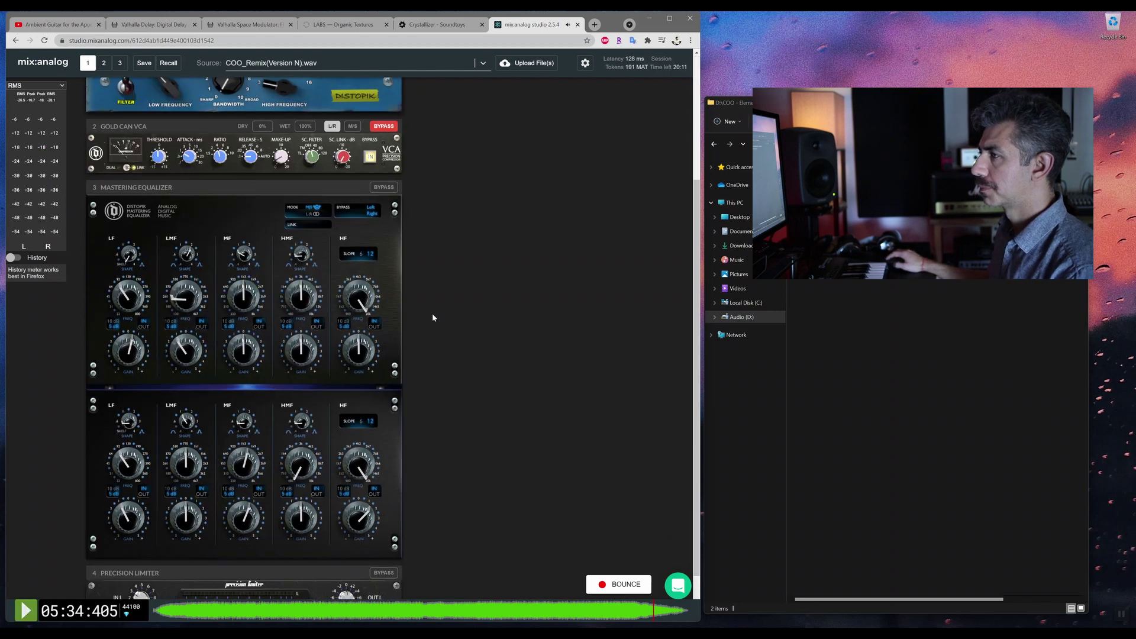
scroll(437, 316, down, 1)
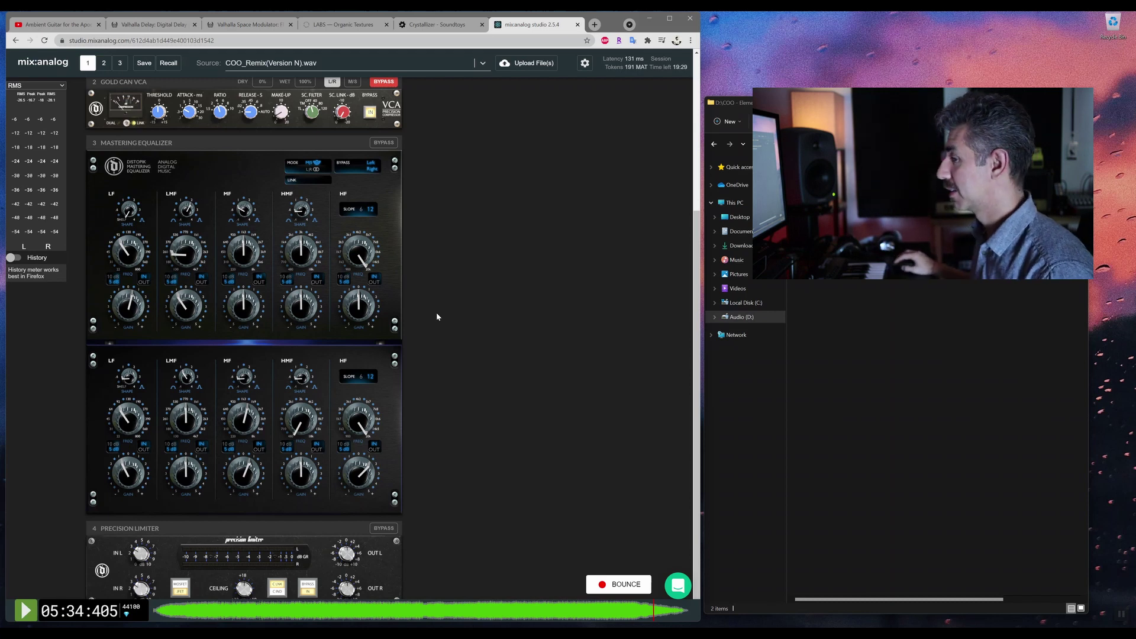
Return to the start of the remix, stop playback, and bounce COO_Remix(Version N).wav through rack1 at 44100 and 24-bit depth.
click(156, 613)
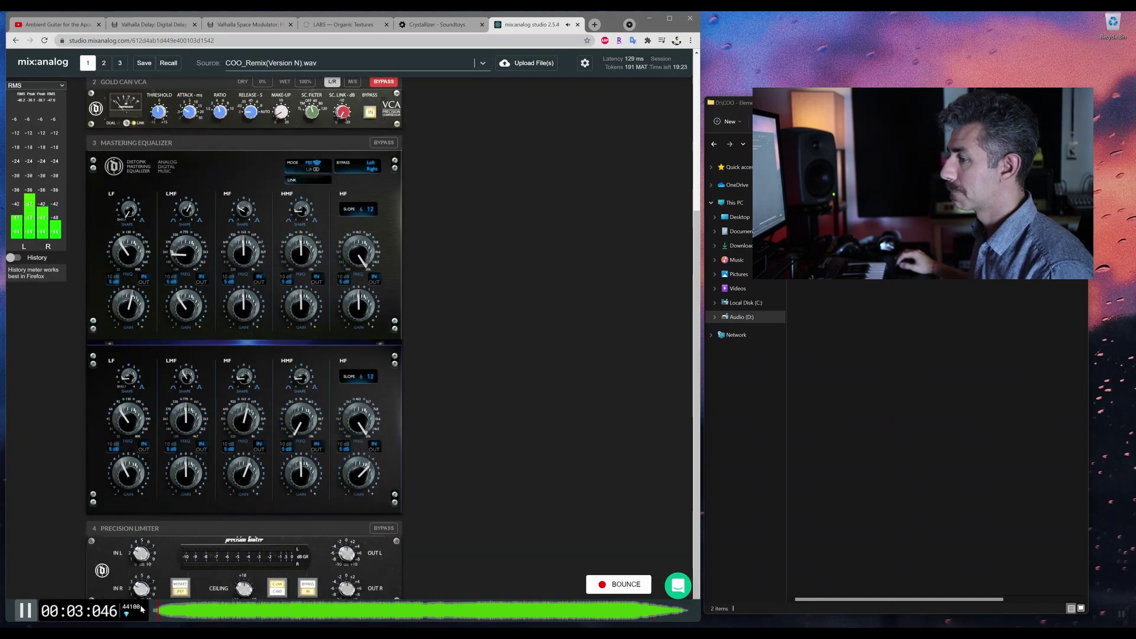
click(23, 609)
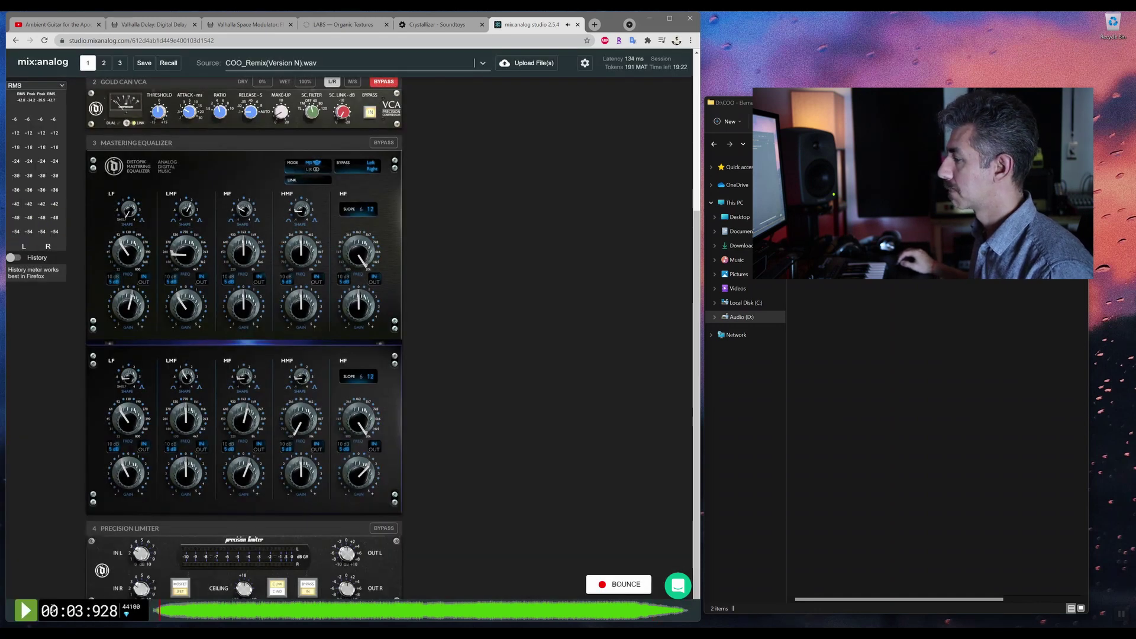
click(631, 585)
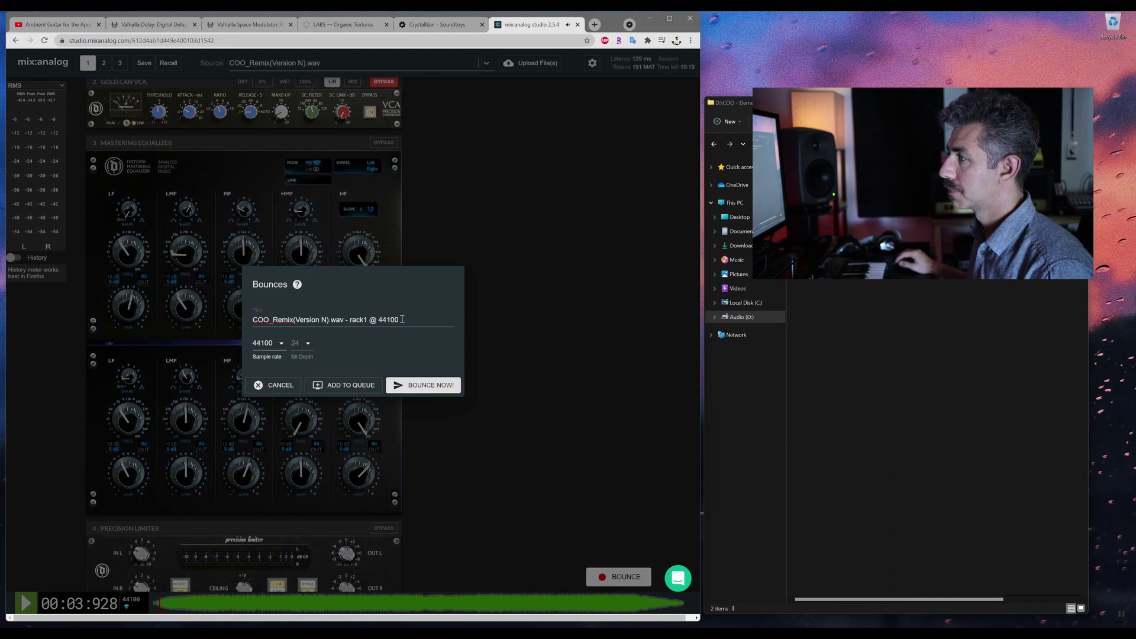
click(421, 386)
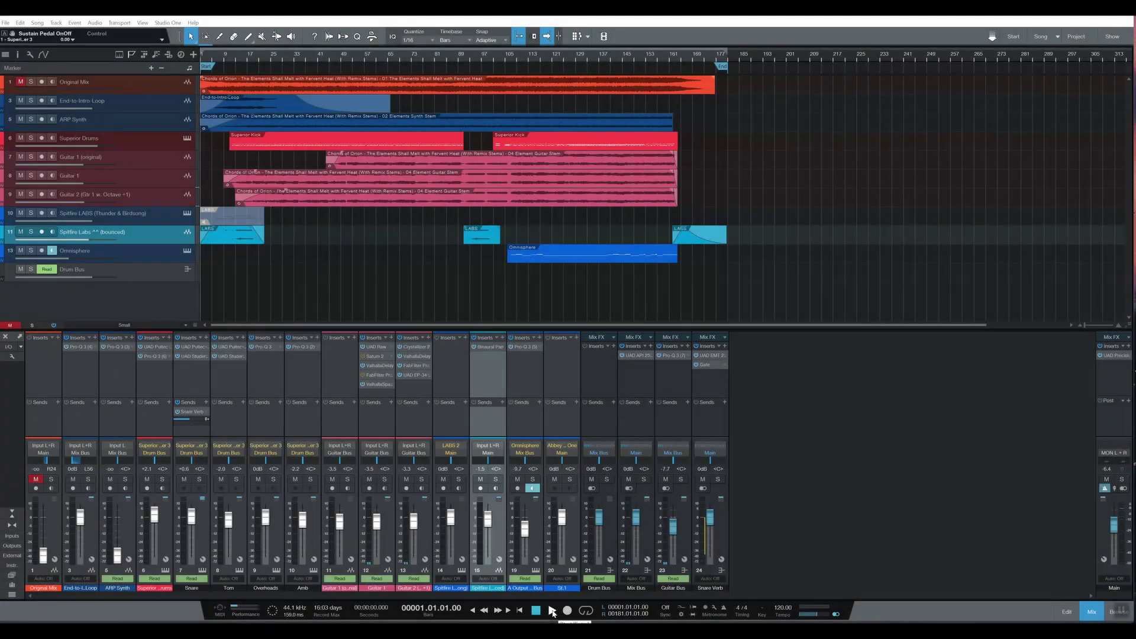
Play the remix song from the start in Studio One and turn off monitoring on the Omnisphere track.
click(552, 611)
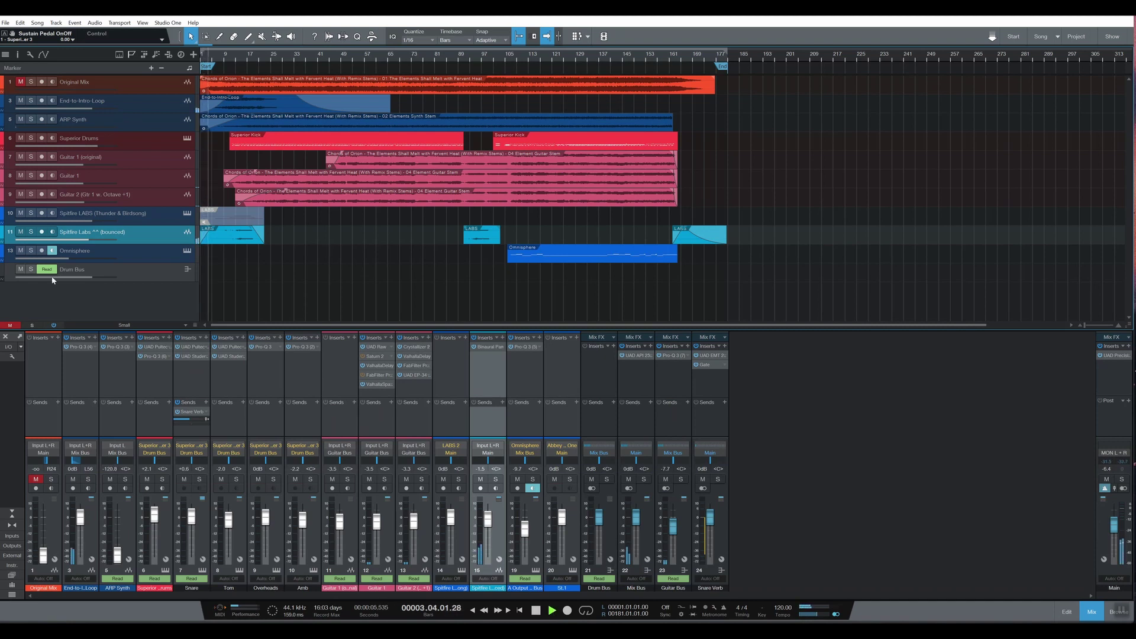
click(53, 251)
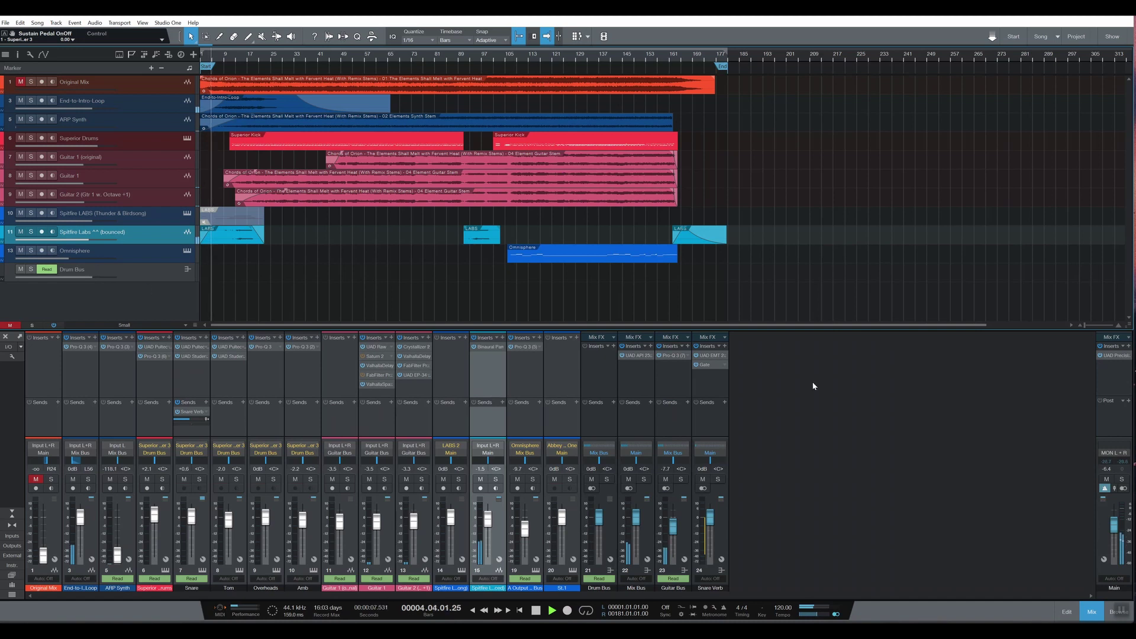